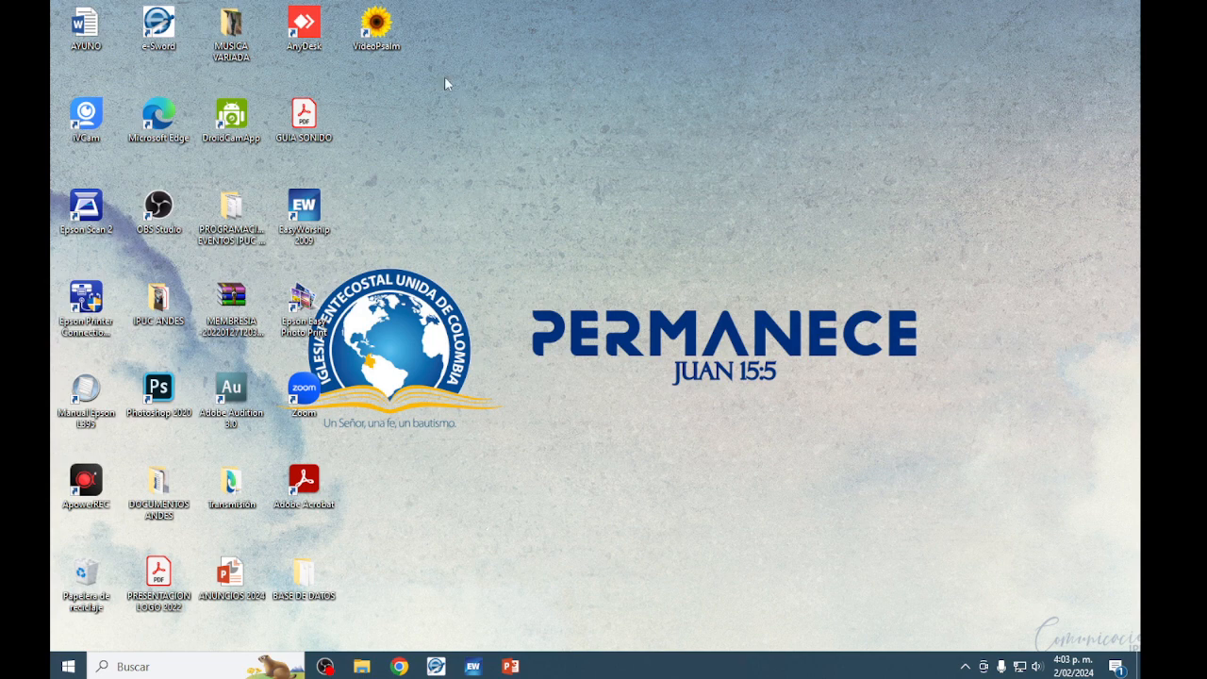
Open VideoPsalm and show the Bible section with its list of books
double_click(386, 31)
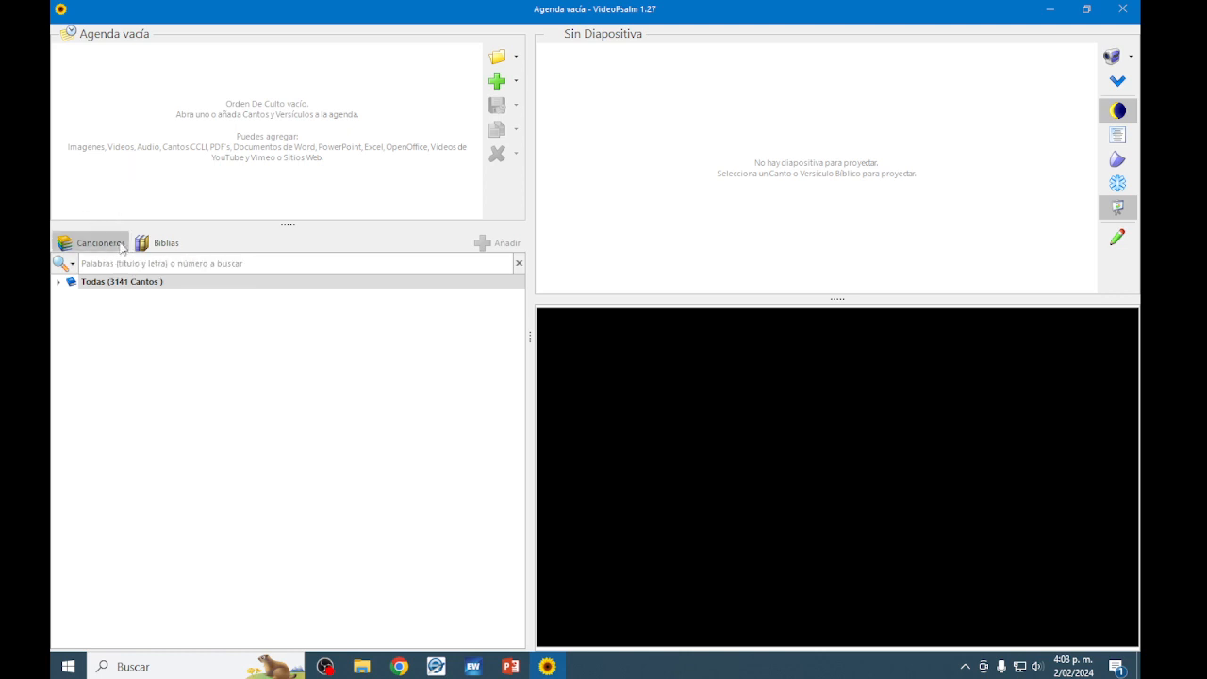
click(152, 245)
click(117, 245)
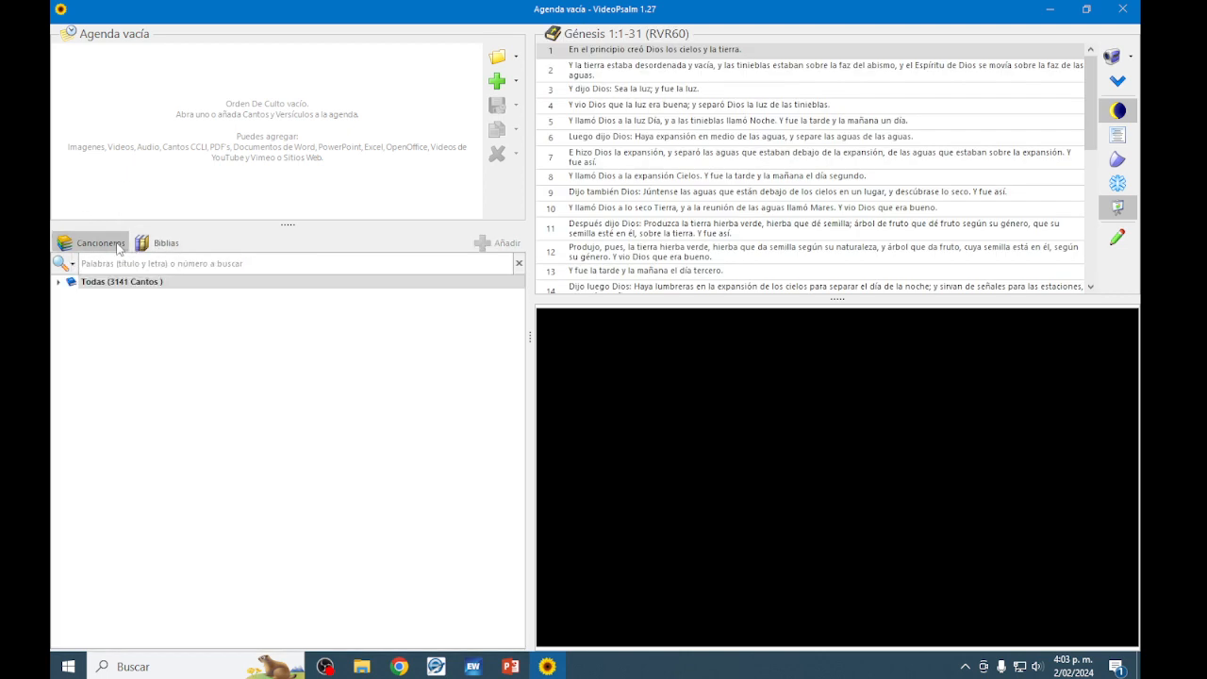
click(155, 245)
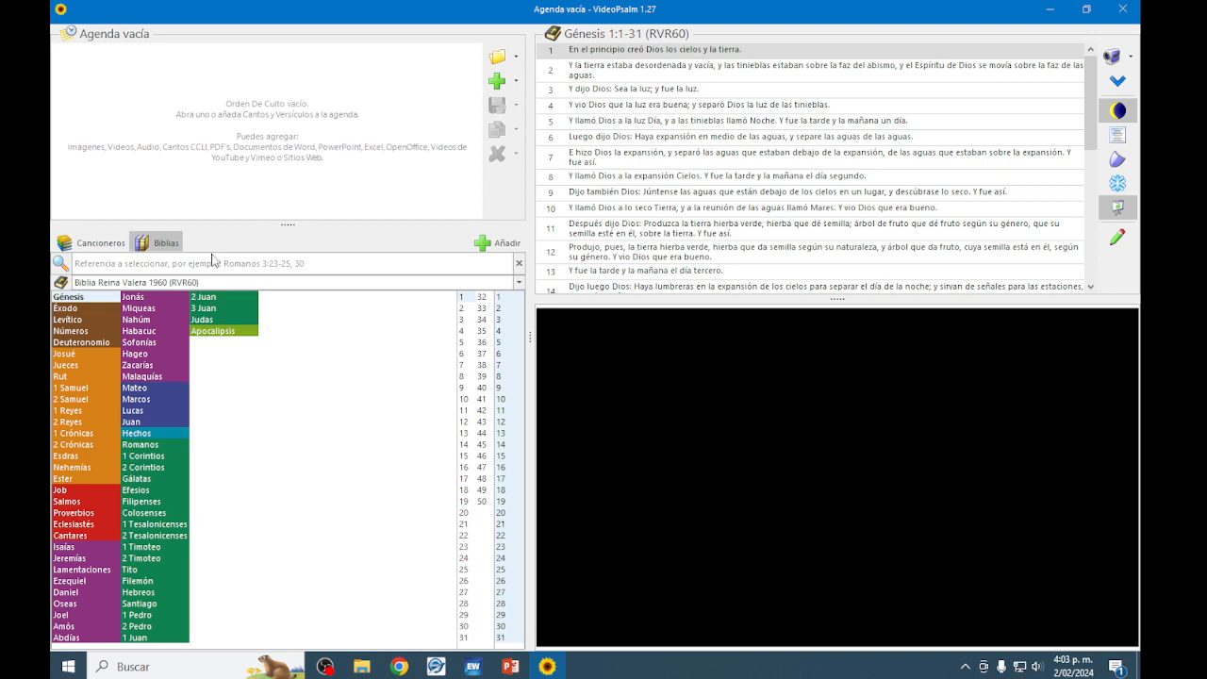
Enter Proverbios as the Bible reference, and open Salmos chapter 119 from the book list
click(209, 265)
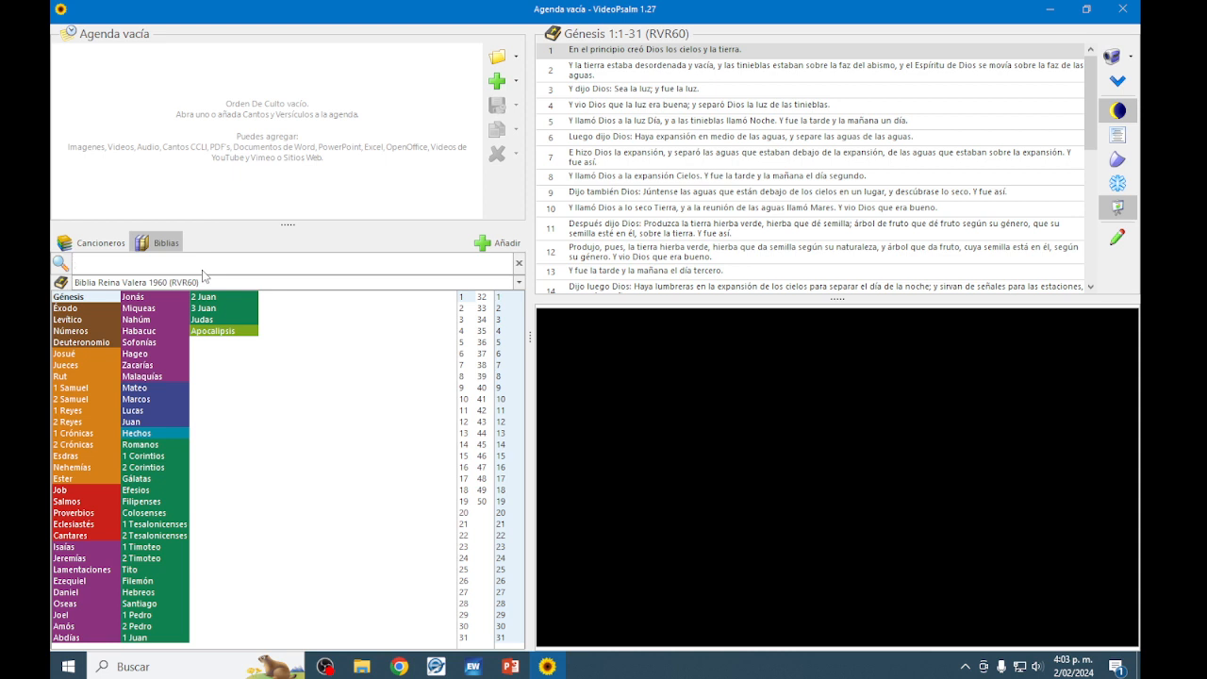
text(Proverbios)
click(74, 503)
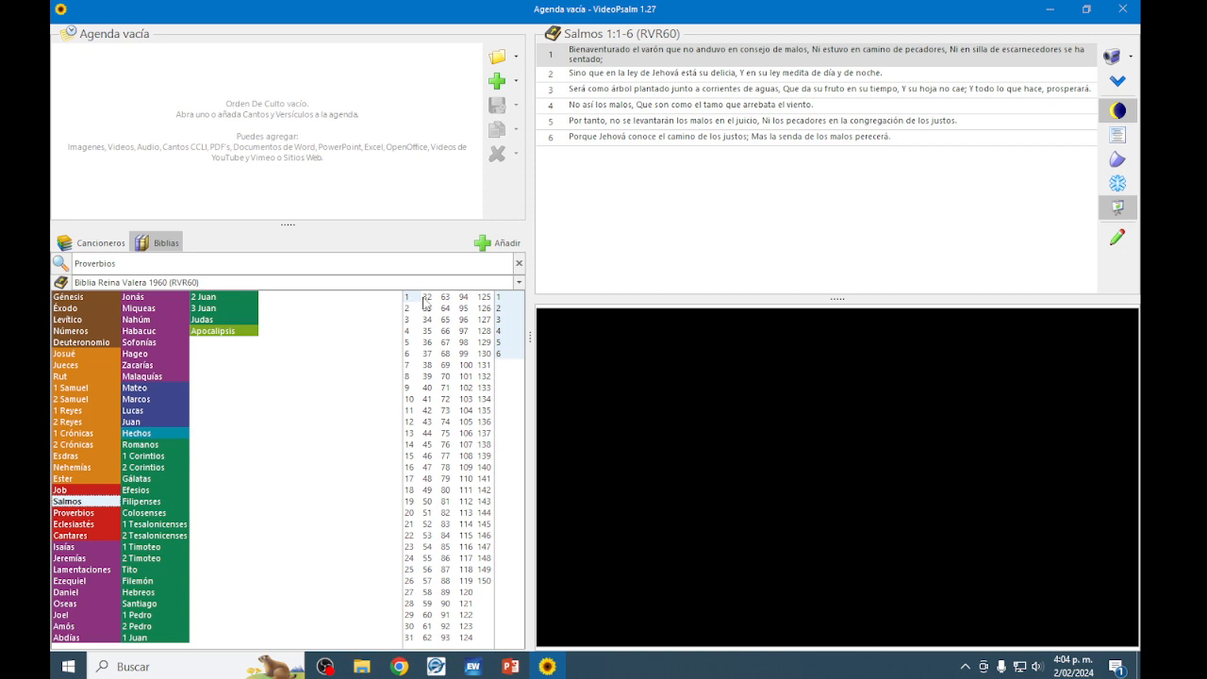
click(467, 581)
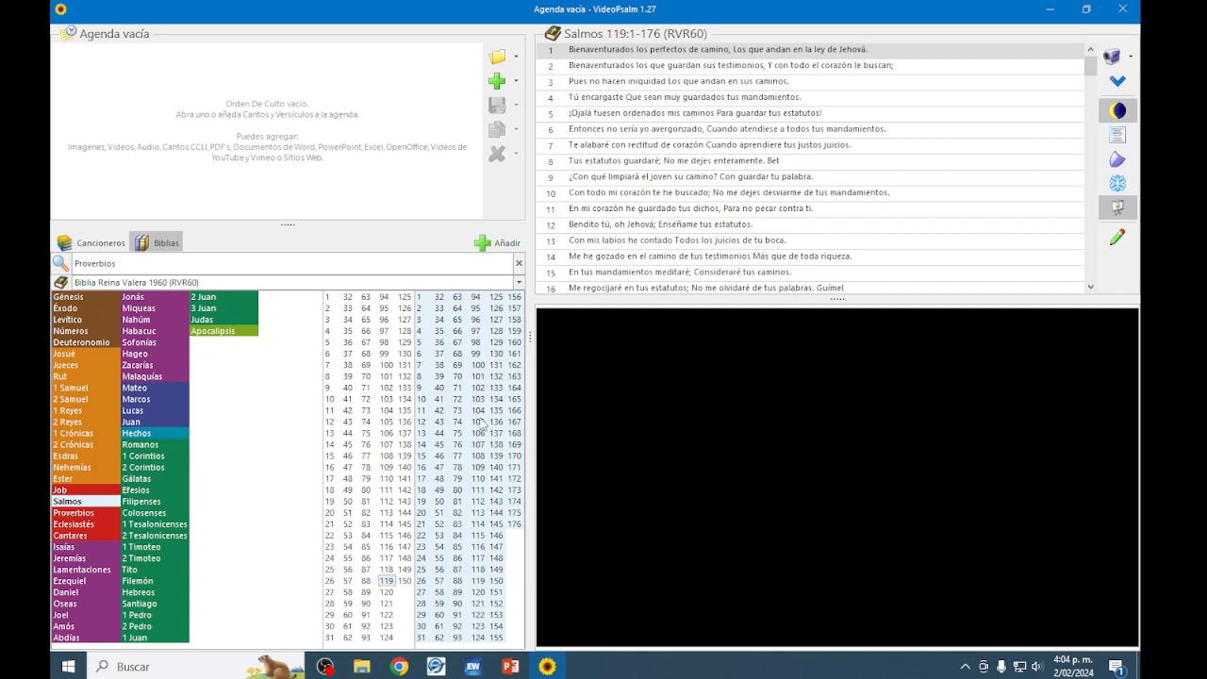
Replace the Bible reference with Deuteronomio 15 and project only verse 17
click(201, 266)
drag(120, 264, 74, 268)
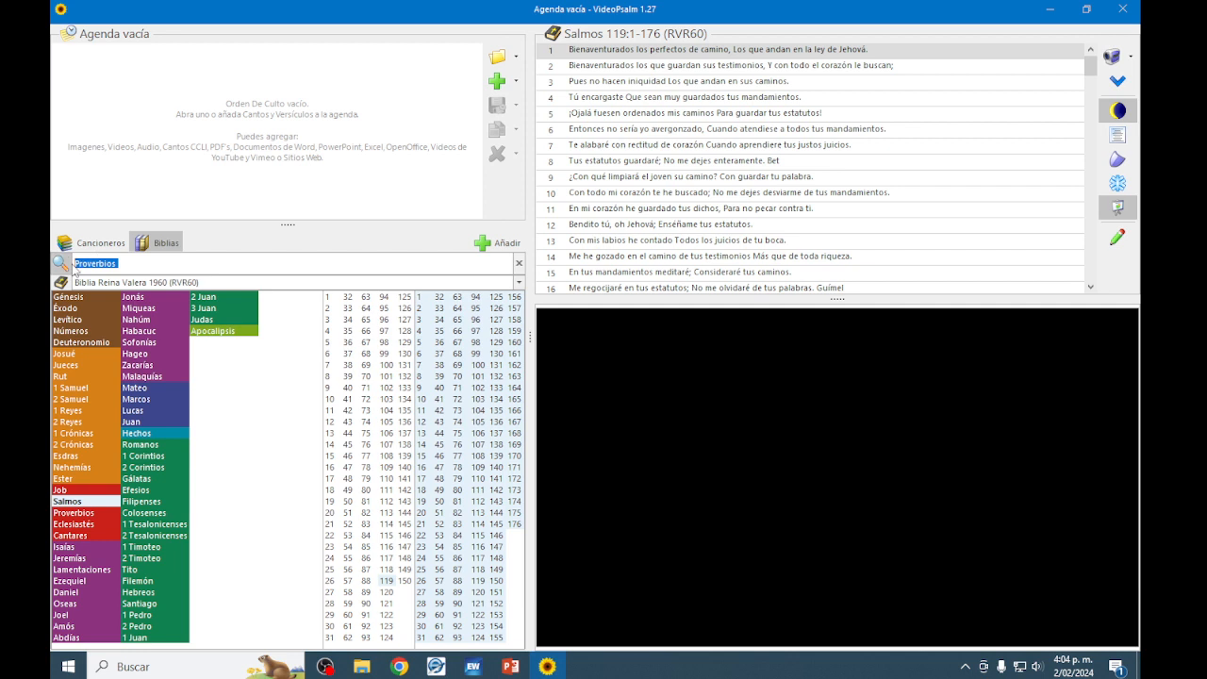
text(Deuteronomio)
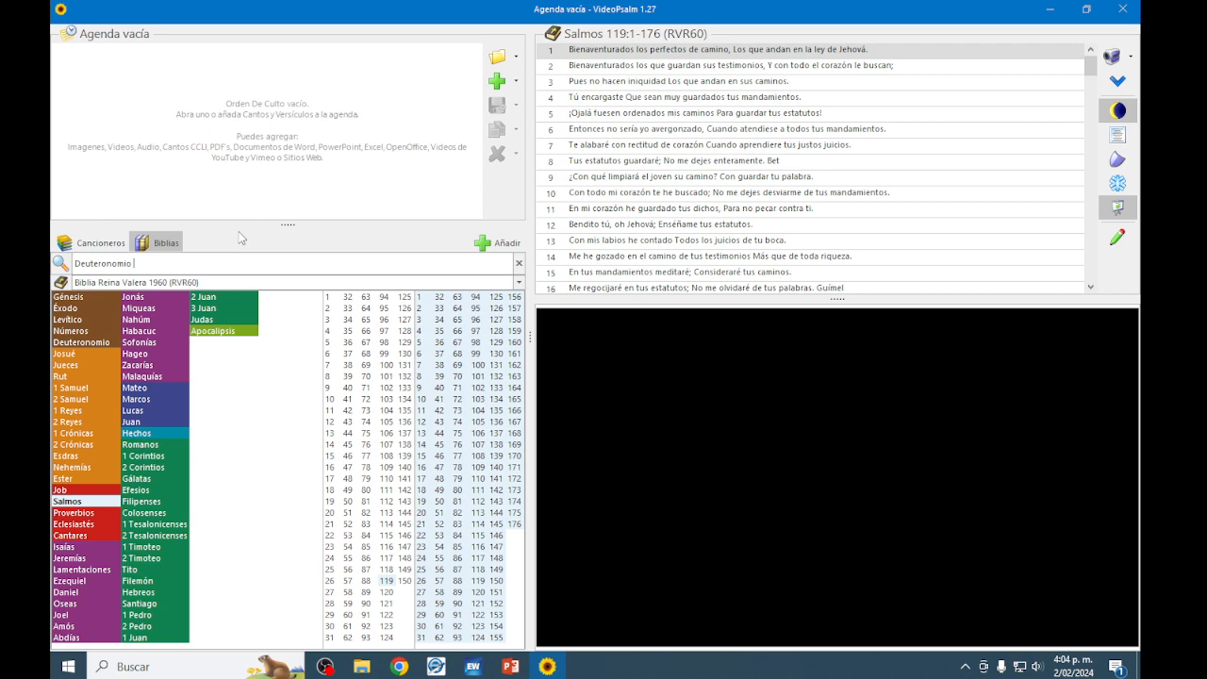
text(15)
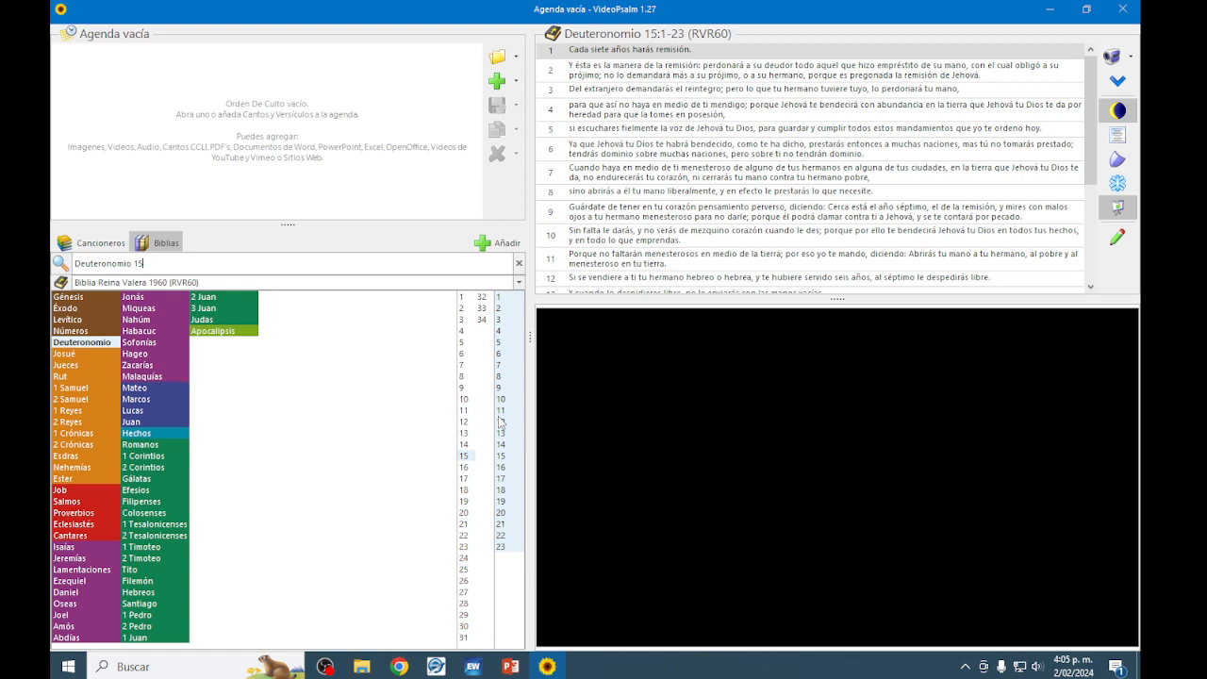
click(501, 478)
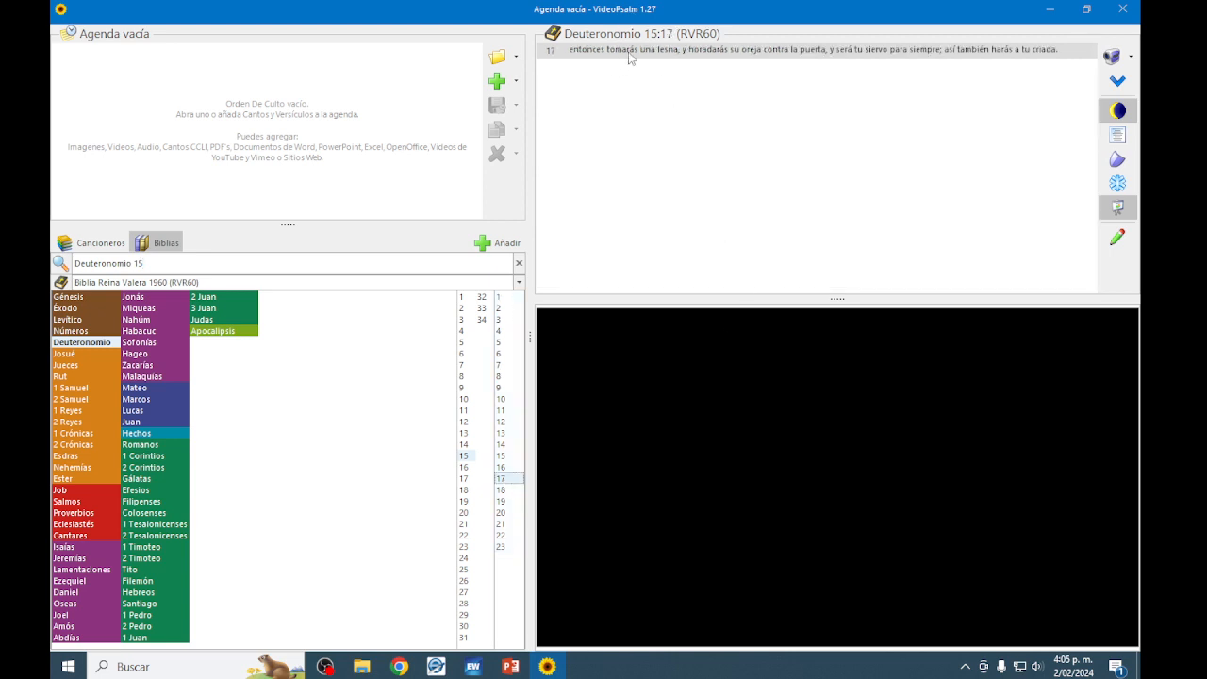
click(702, 54)
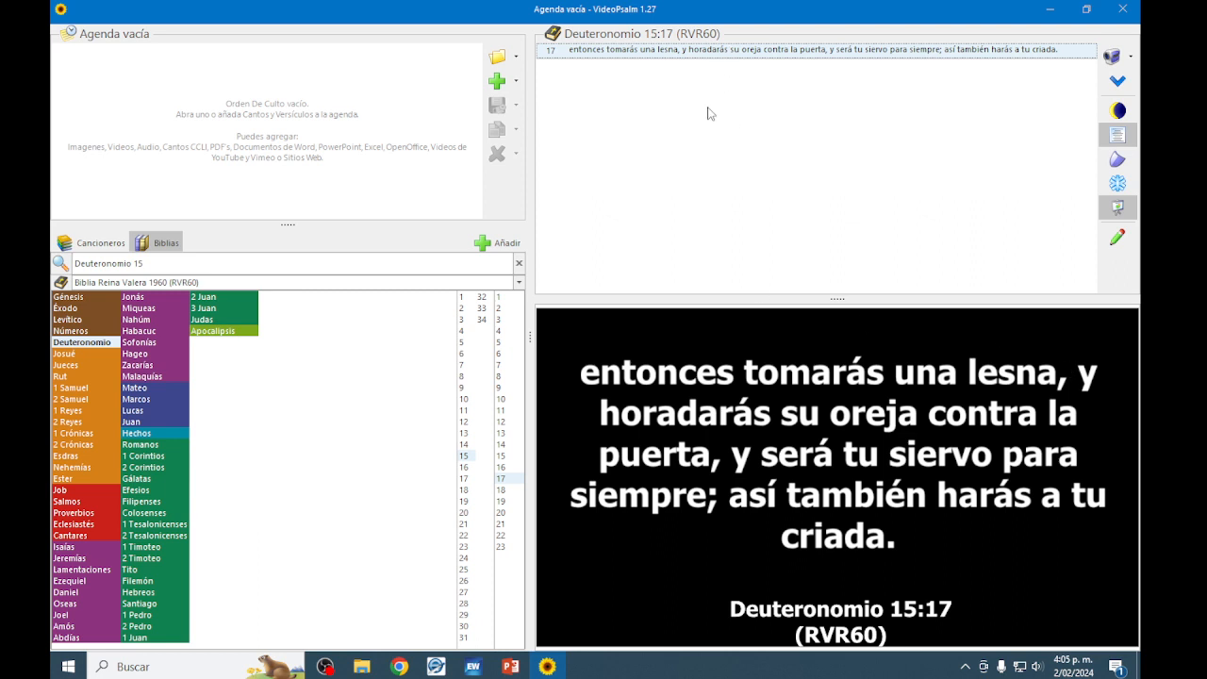
Project verse 18 of Deuteronomio 15, also adding it to the agenda, followed by verse 19
click(504, 491)
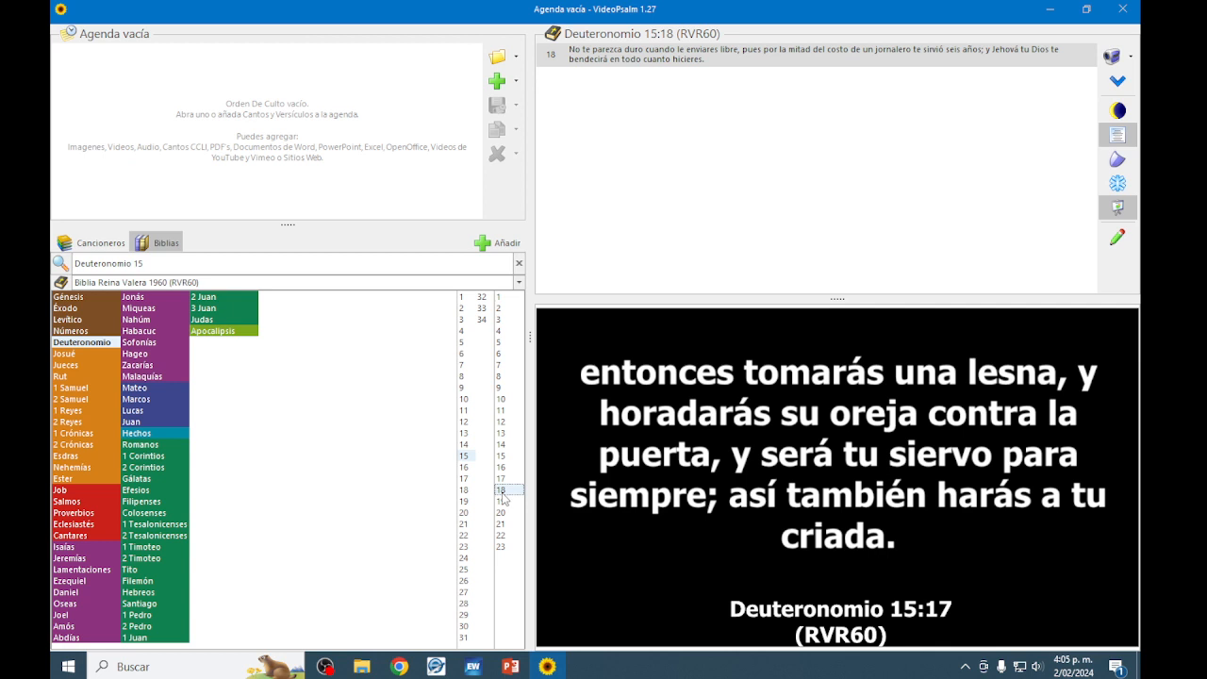
double_click(503, 492)
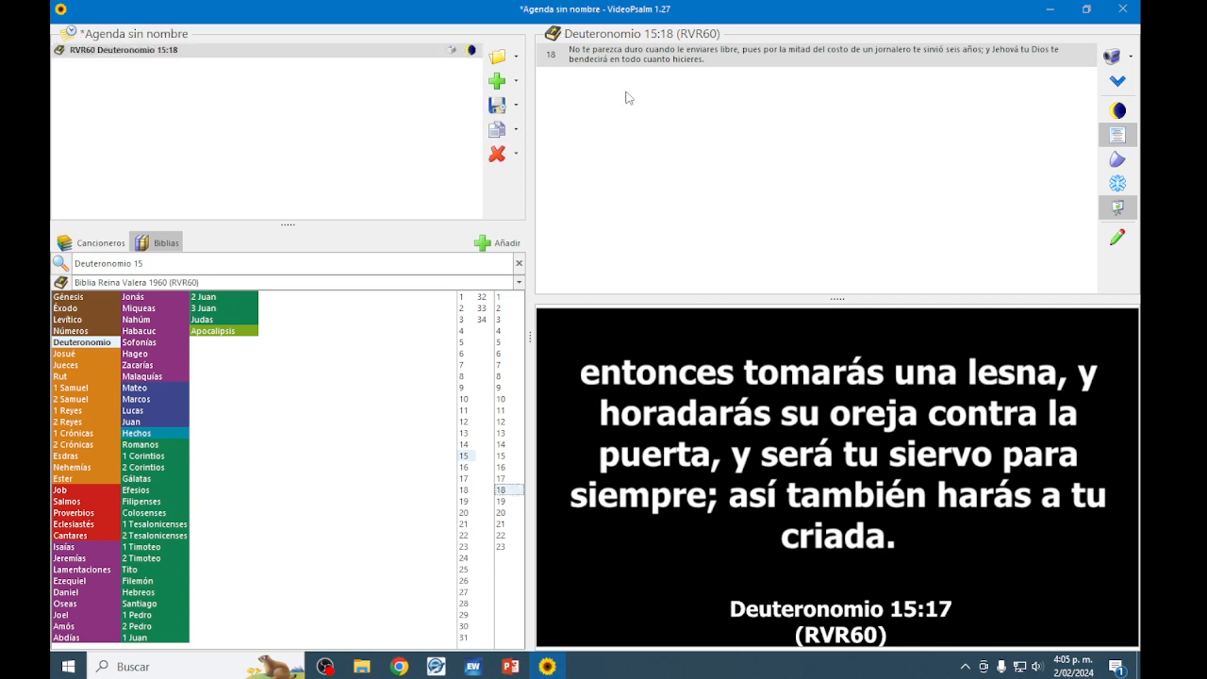
click(639, 58)
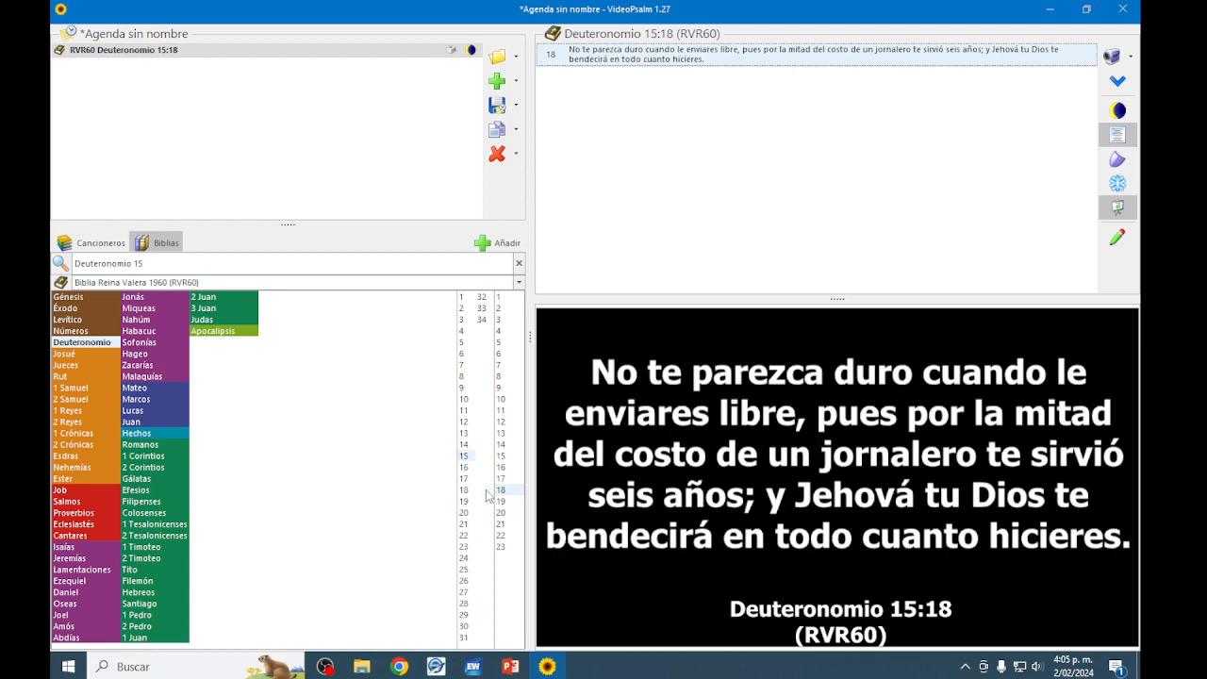
click(499, 501)
click(733, 62)
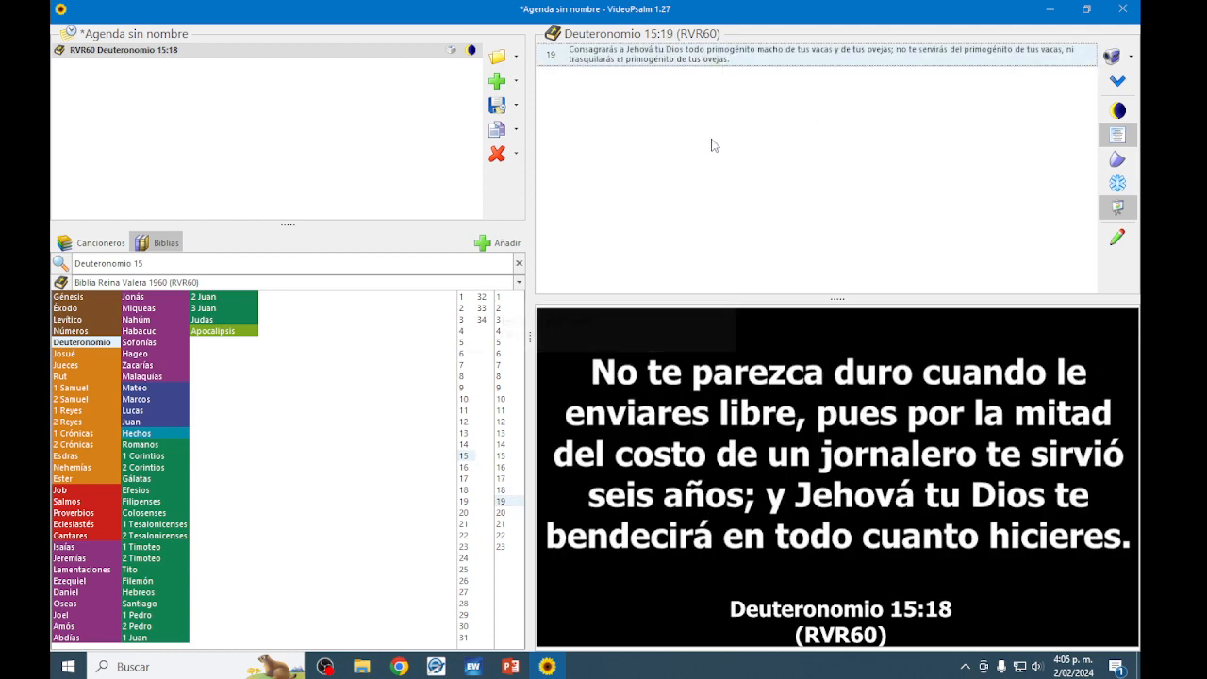
Remove the Deuteronomio 15:18 item from the agenda
click(325, 55)
click(498, 154)
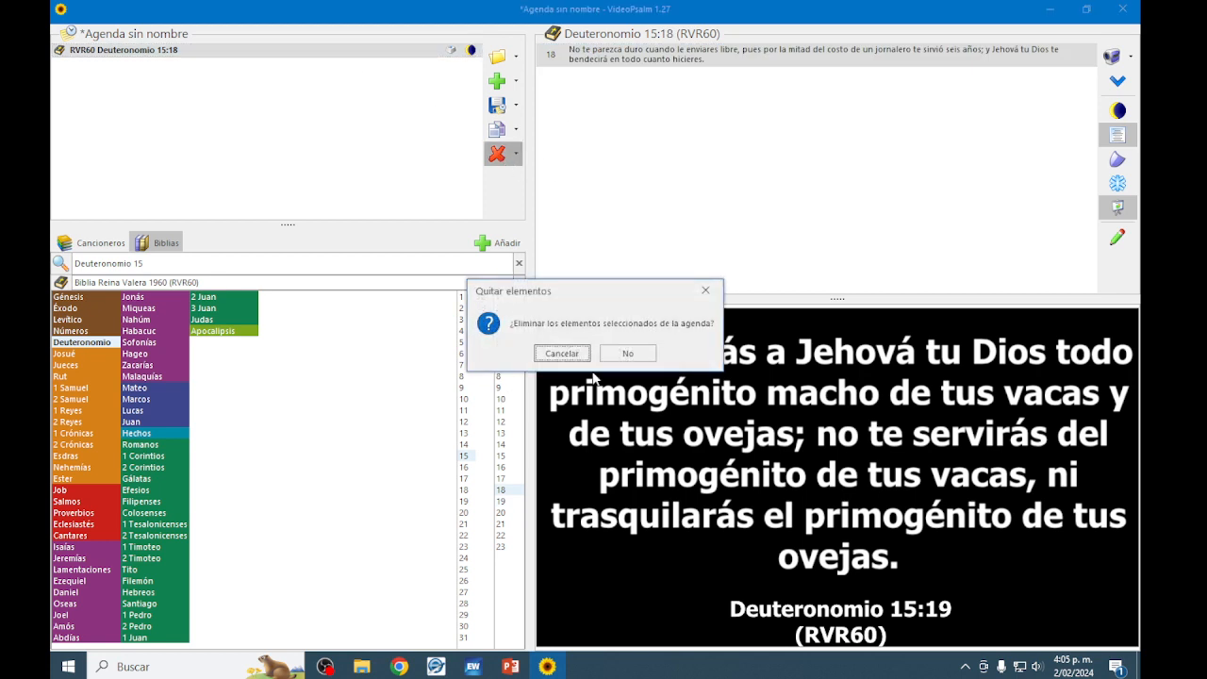
click(566, 352)
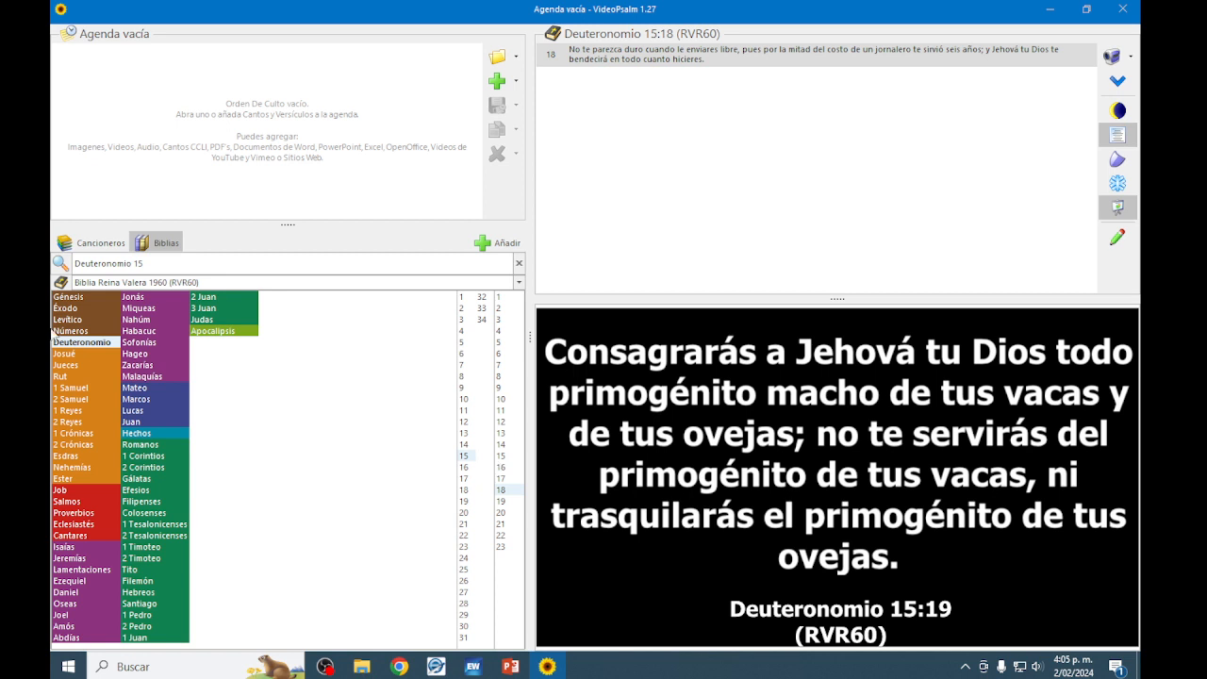
Load the whole of Deuteronomio chapter 15 from the book list and project verse 17
click(464, 457)
click(82, 355)
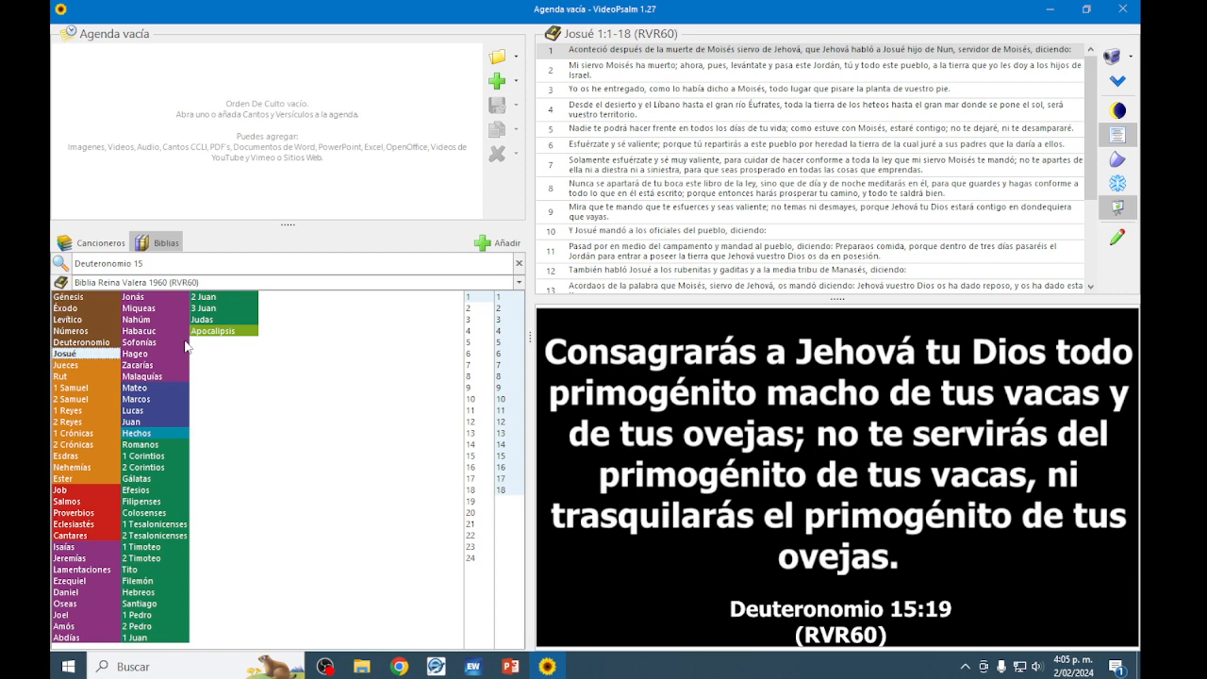
click(81, 345)
click(462, 457)
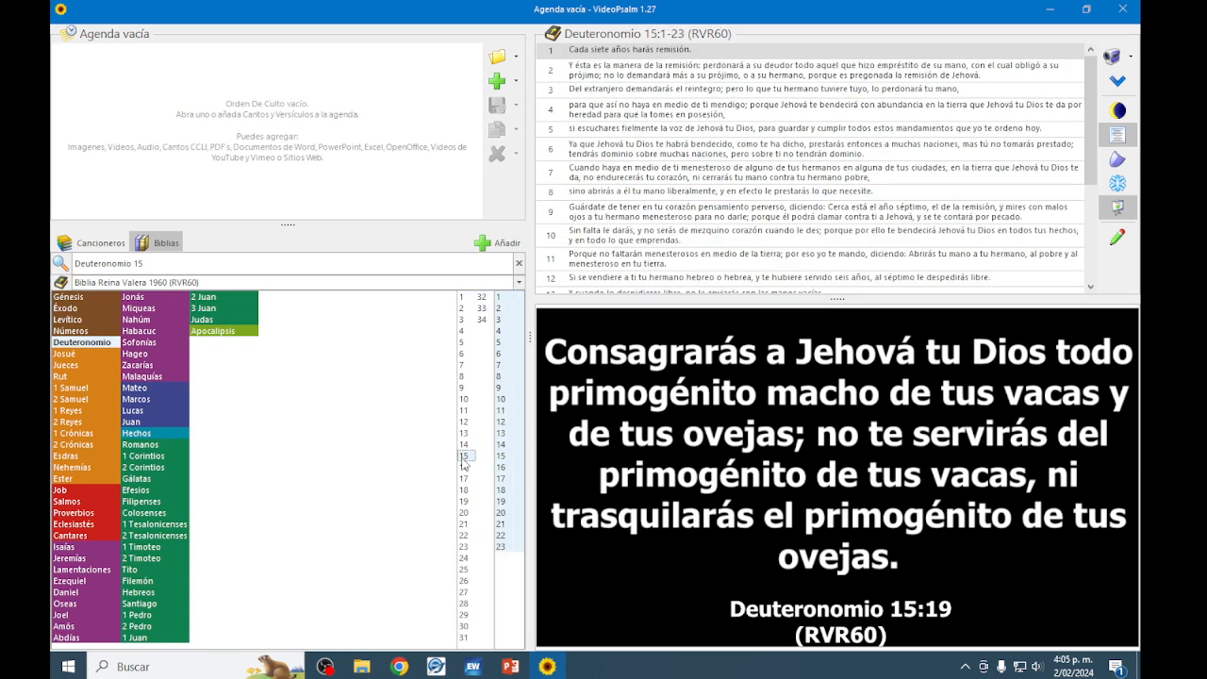
scroll(738, 181, down, 4)
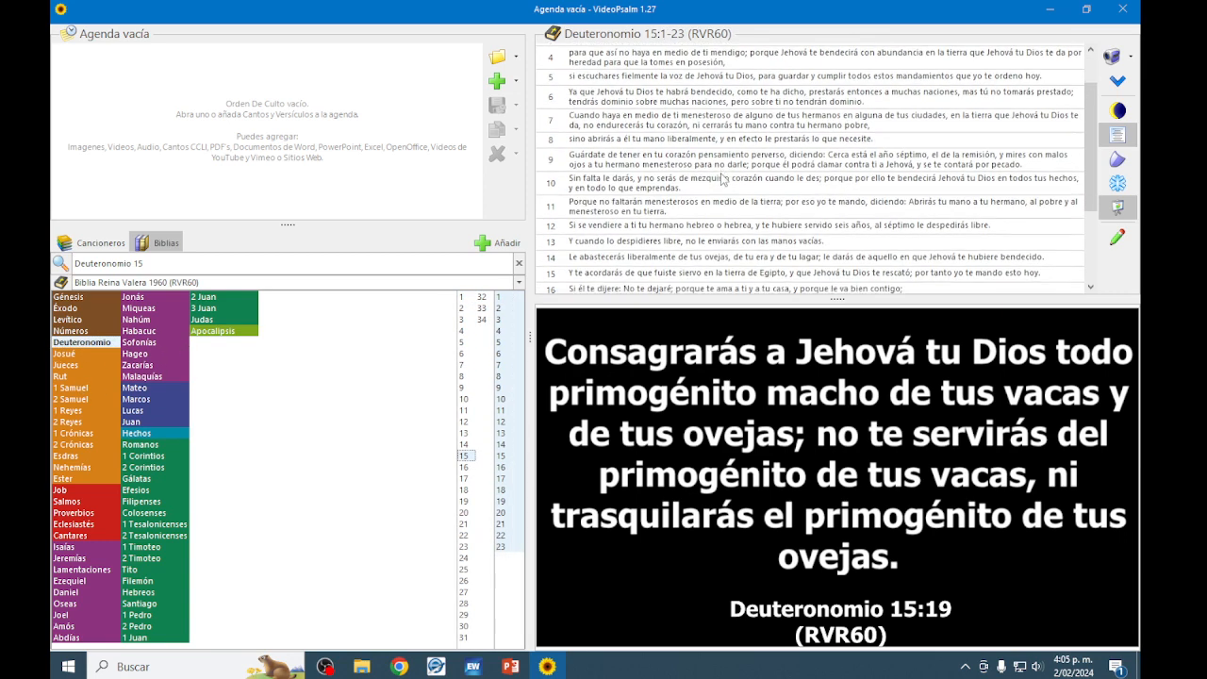
scroll(699, 181, up, 5)
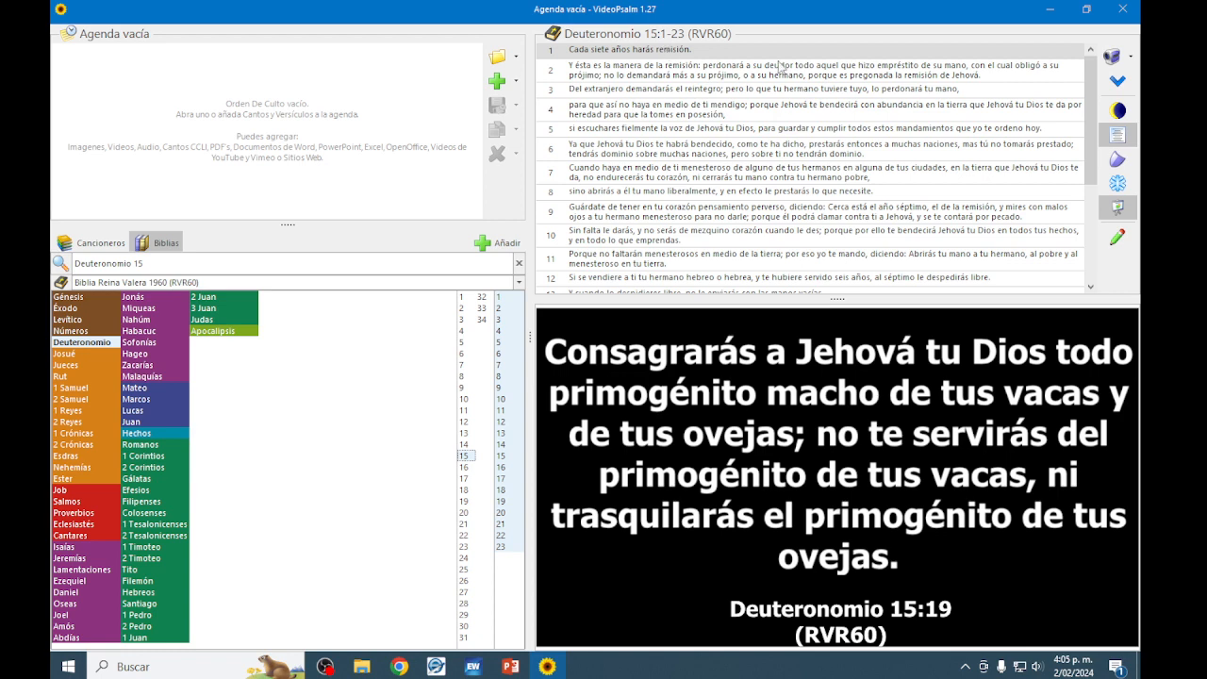
scroll(707, 154, down, 3)
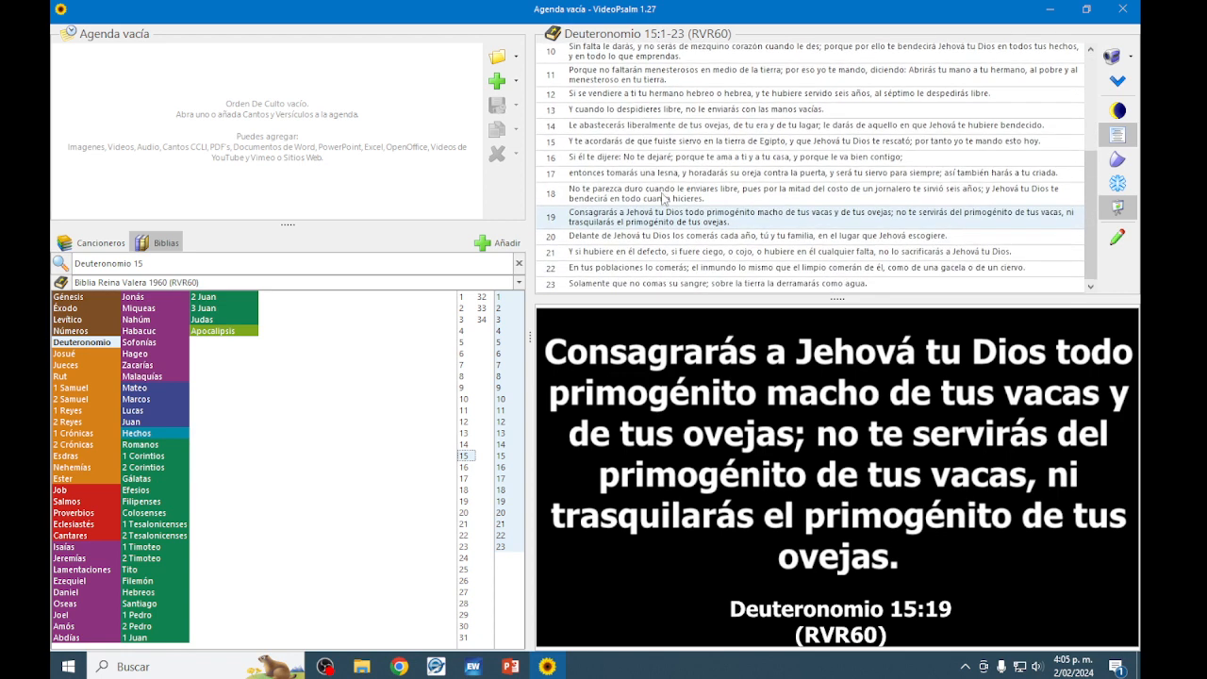
click(629, 178)
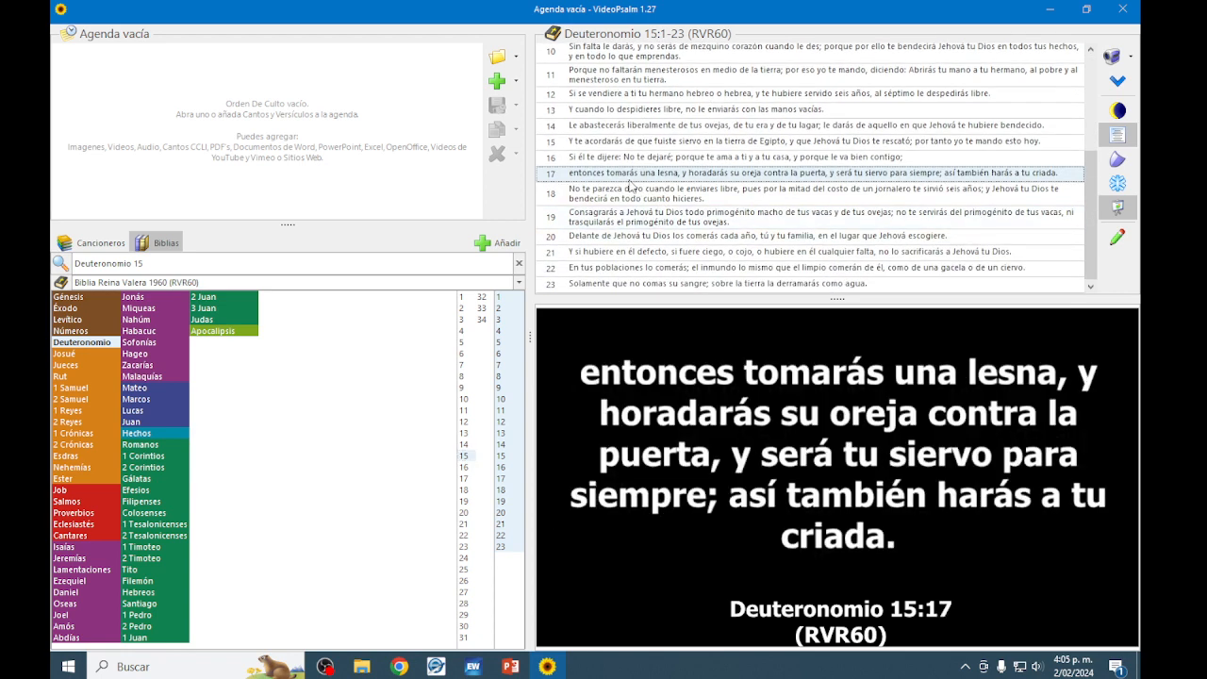
Switch the projection back and forth between verses 17 and 18, and end on verse 19
key(Down)
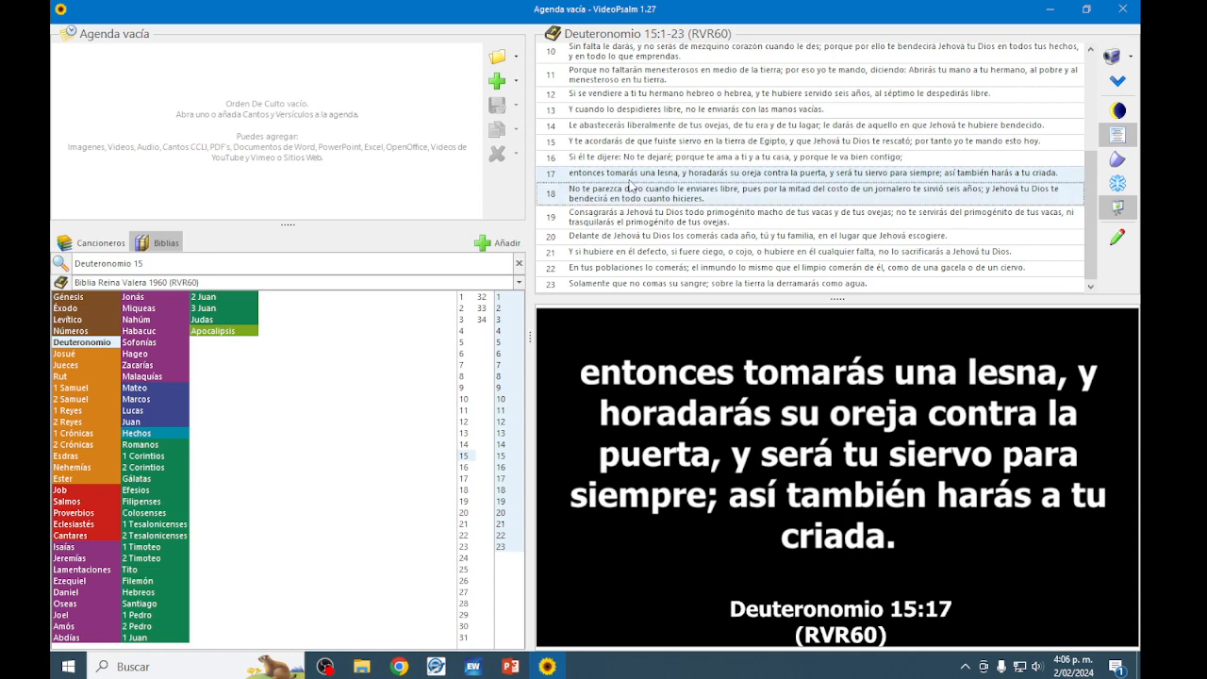
key(Up)
key(Down)
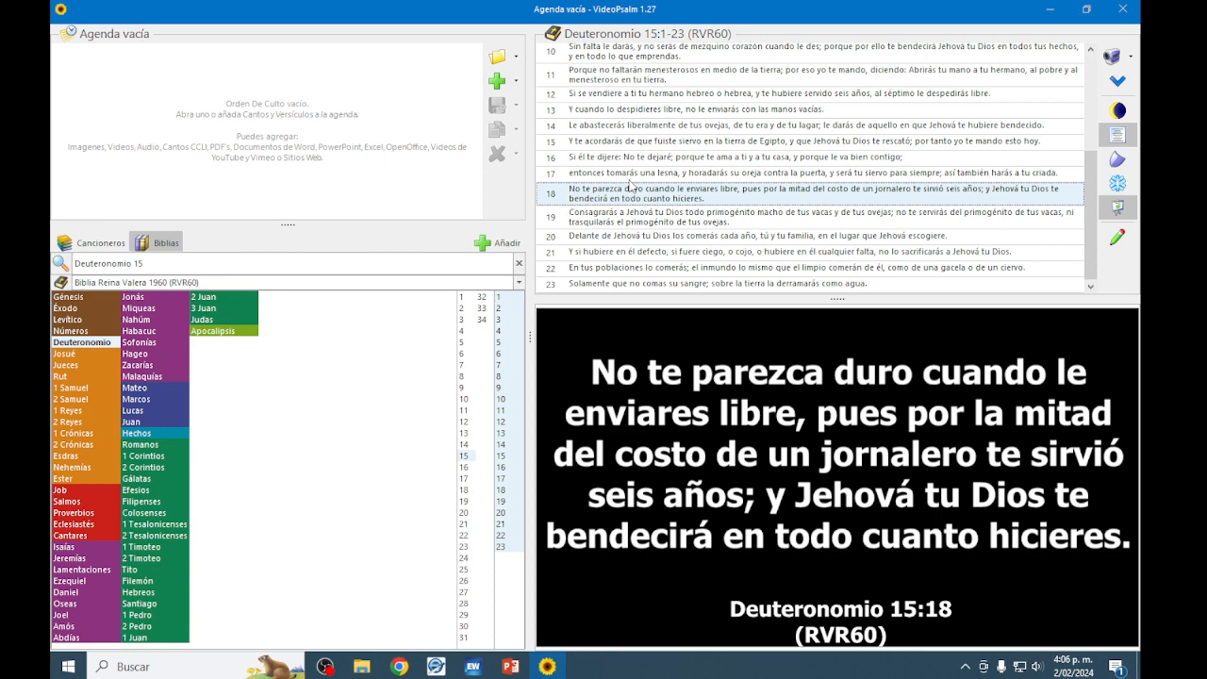
key(Up)
key(Down)
key(Down)
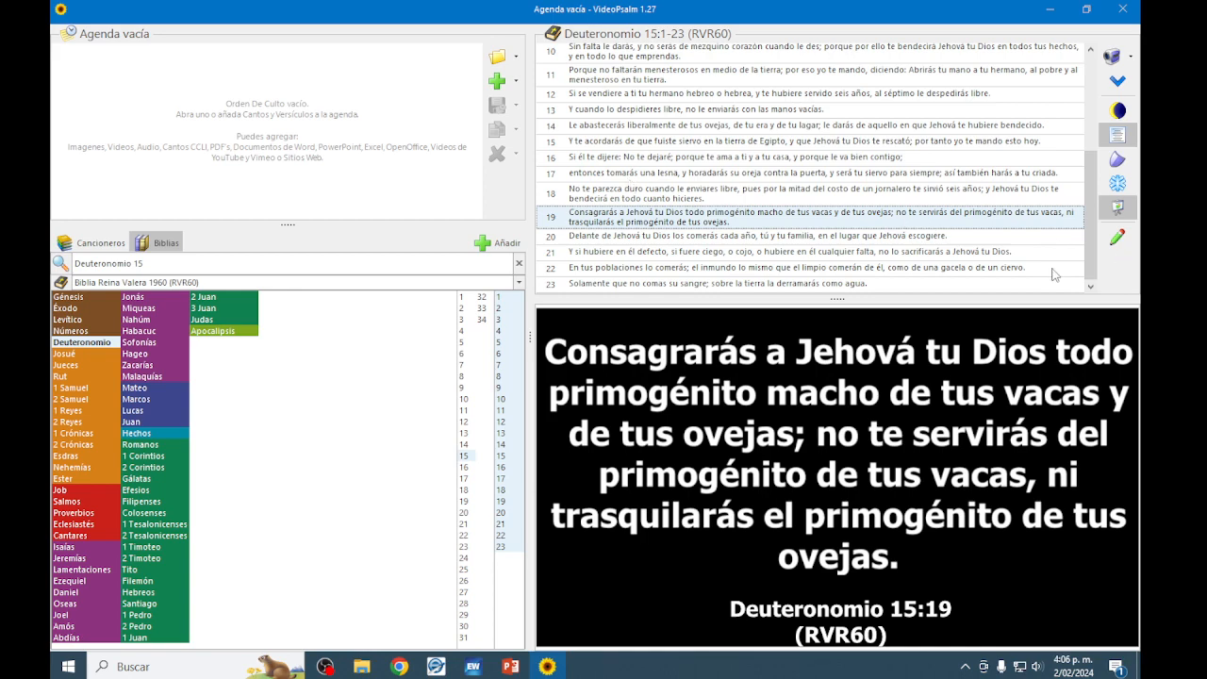
Look through the verses of Deuteronomio 15 and project verse 8
drag(1091, 251, 1098, 141)
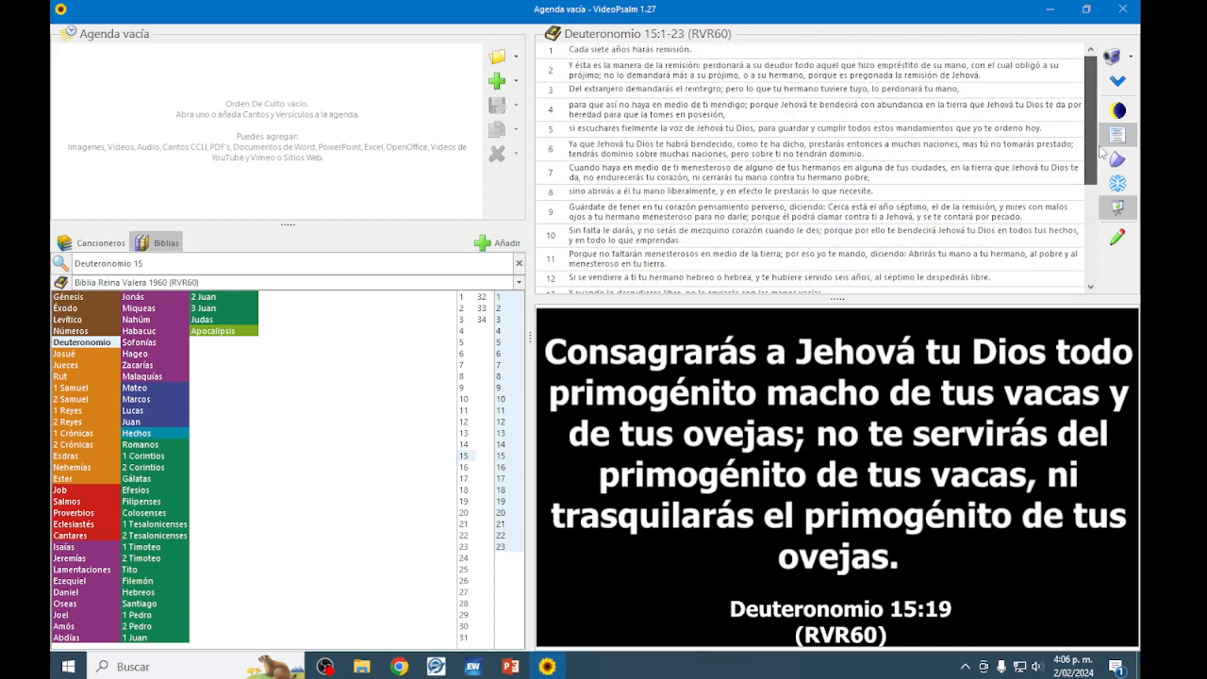
click(1090, 286)
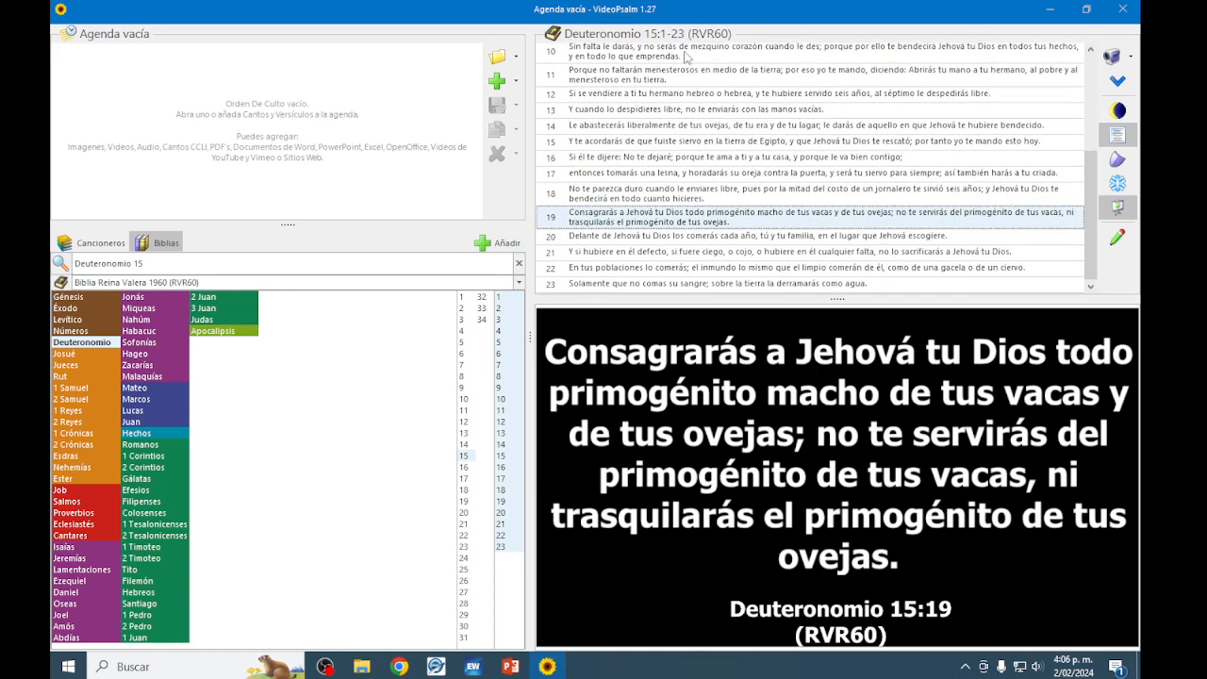
scroll(660, 222, up, 3)
scroll(657, 226, up, 1)
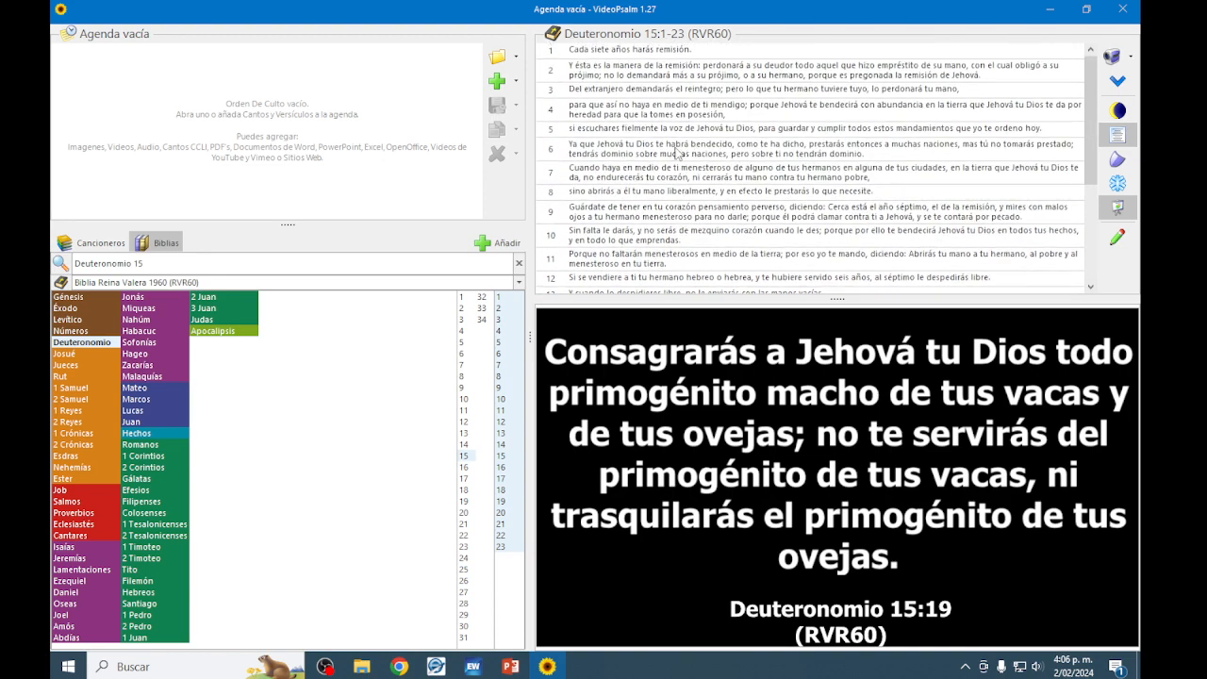
scroll(651, 188, down, 5)
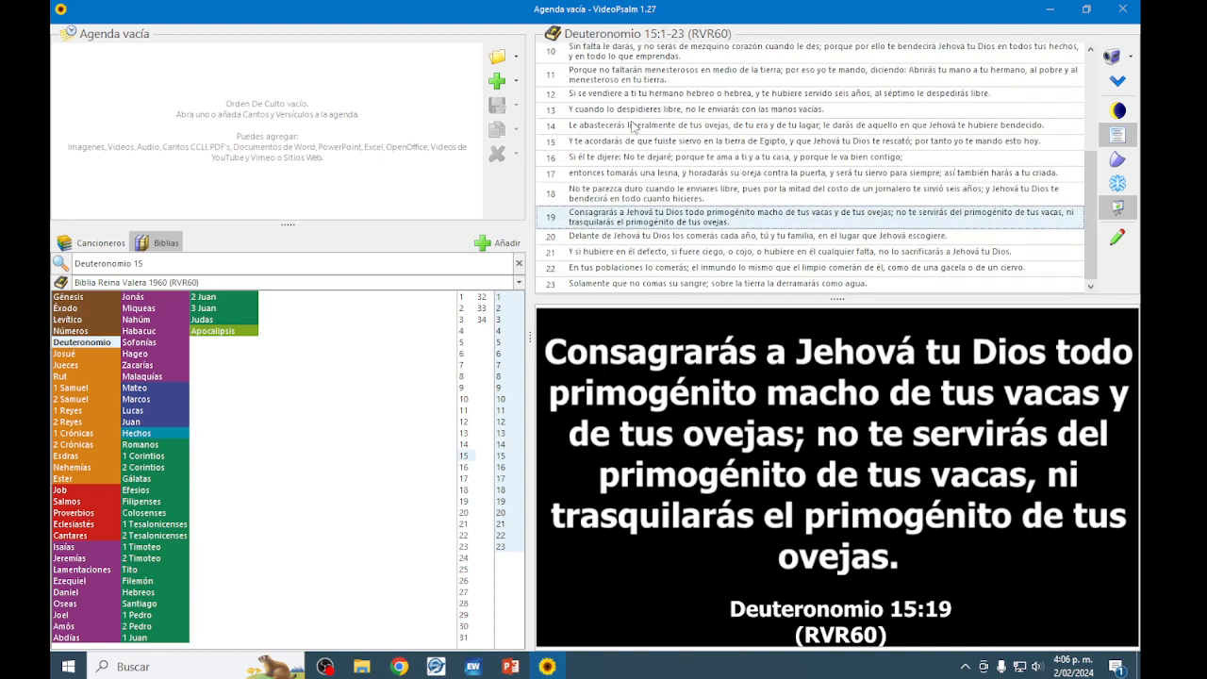
scroll(622, 193, up, 4)
click(608, 192)
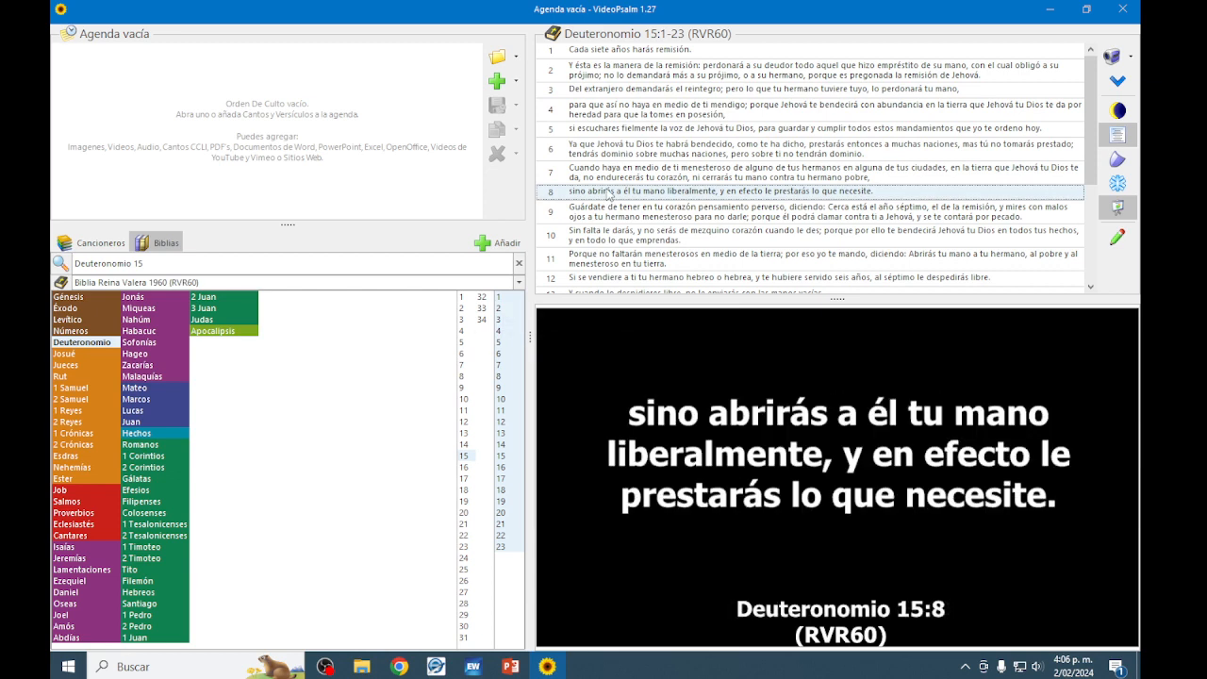
Advance the projection verse by verse to Deuteronomio 15:12, and step back to verse 10
key(Down)
key(Down)
key(Down)
key(Down)
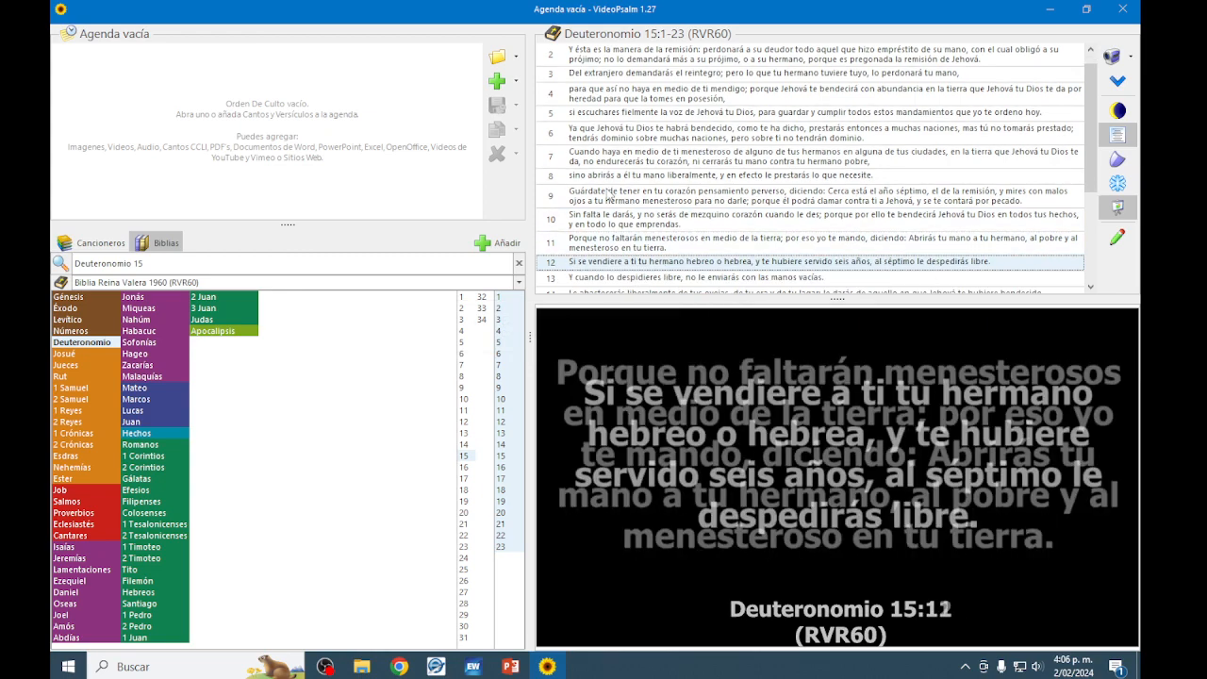
key(Up)
key(Up)
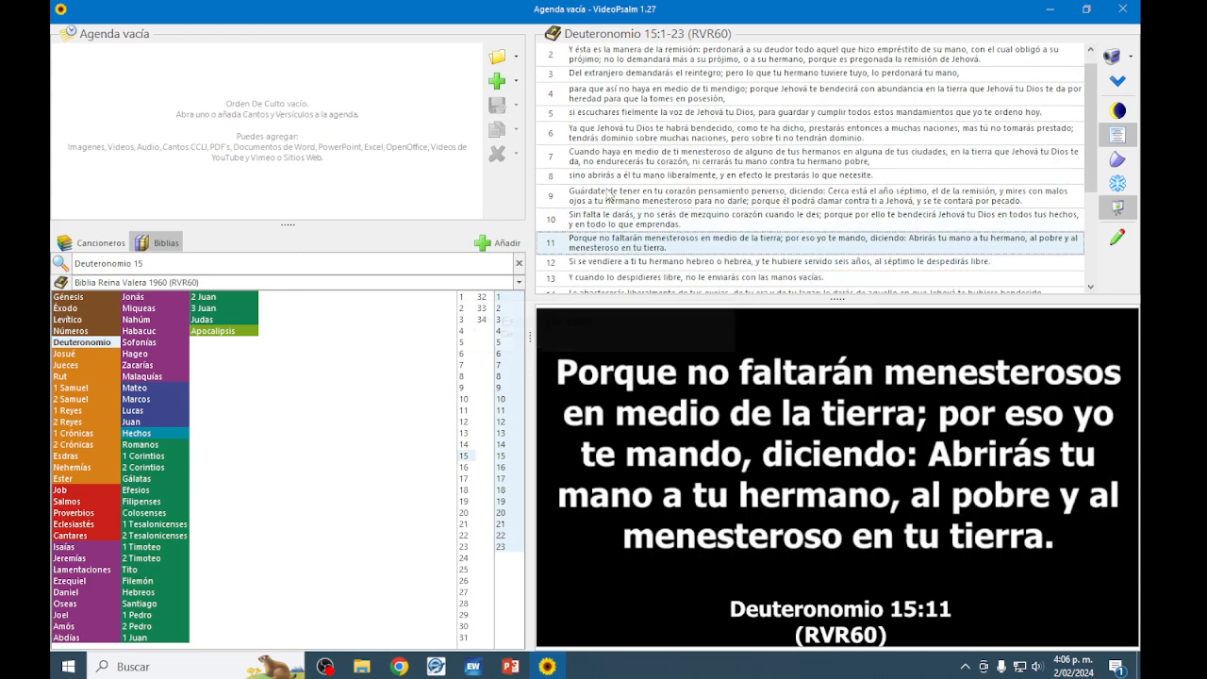
key(Up)
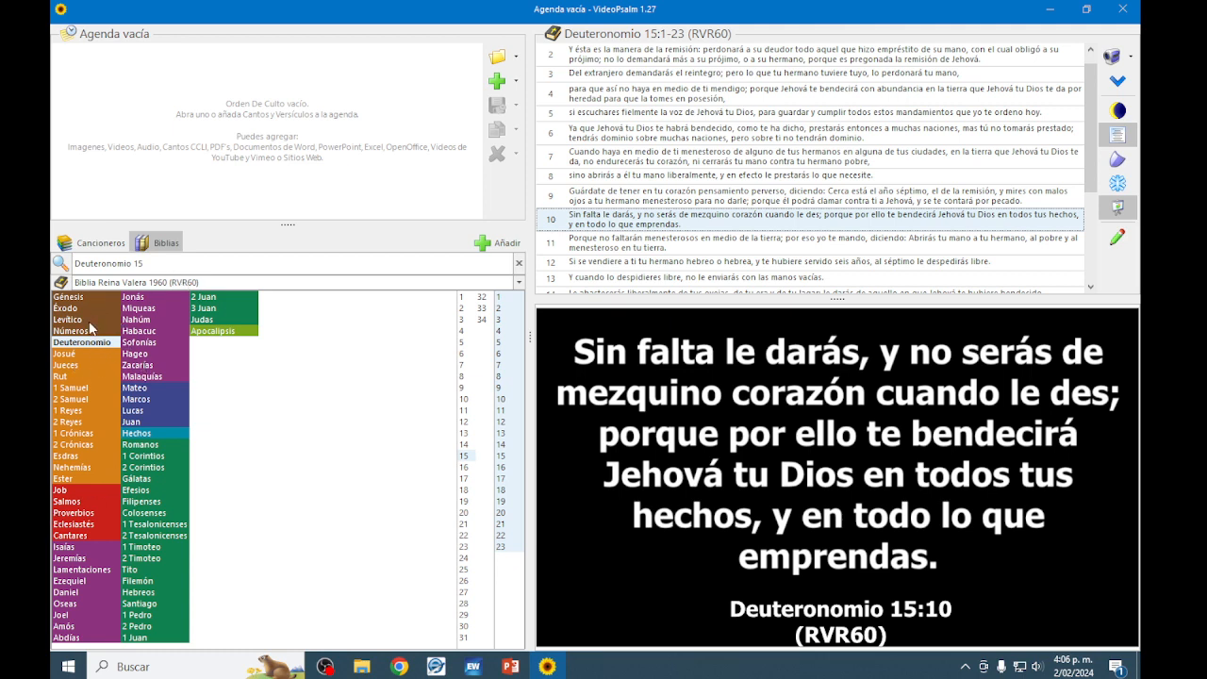
Browse the opening chapters of Josué, Romanos, 1 Corintios and Apocalipsis from the book list
click(92, 353)
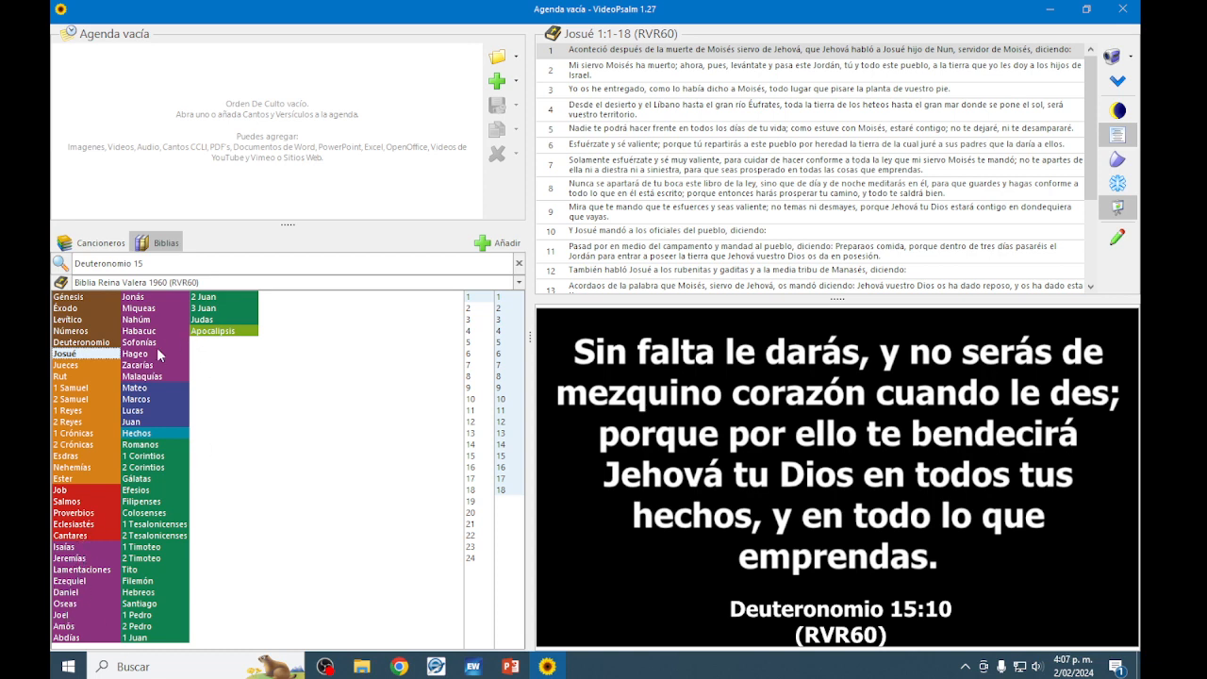
click(146, 444)
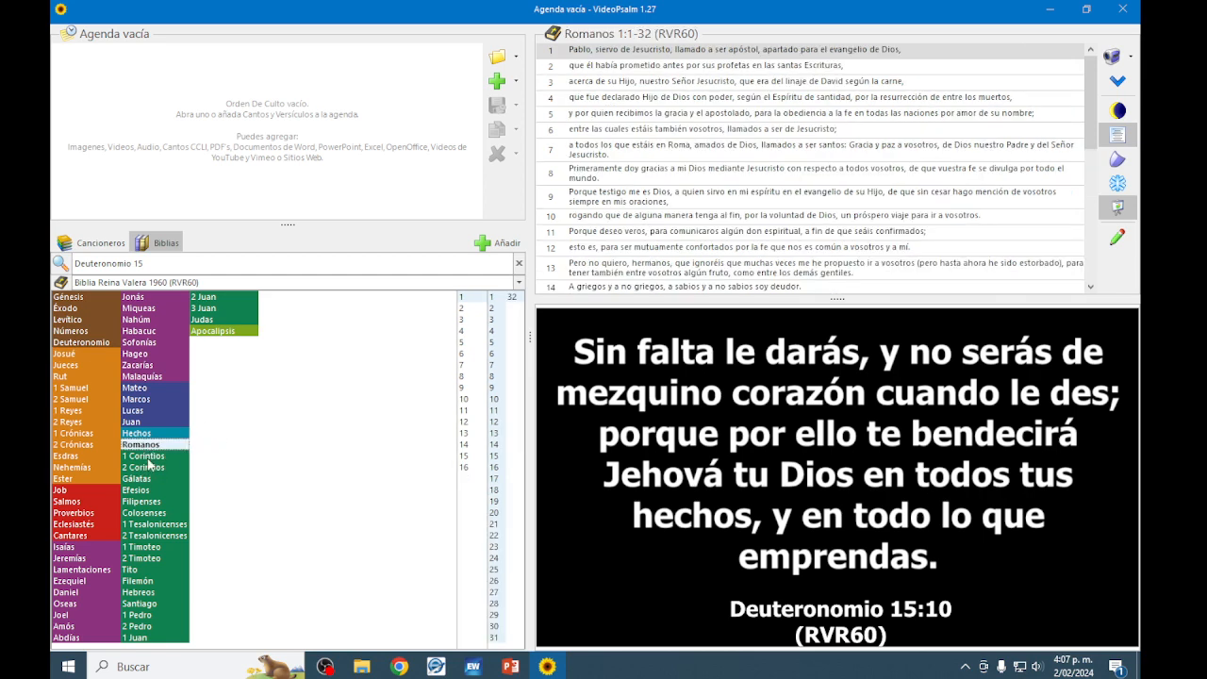
click(148, 456)
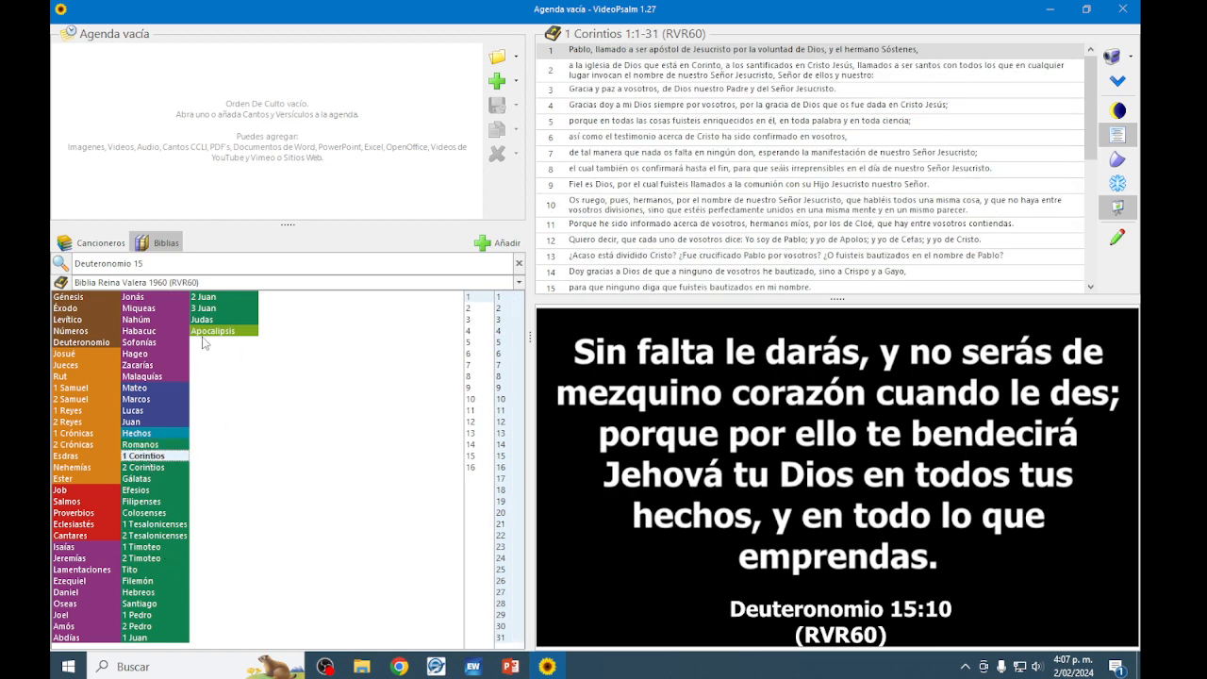
click(222, 334)
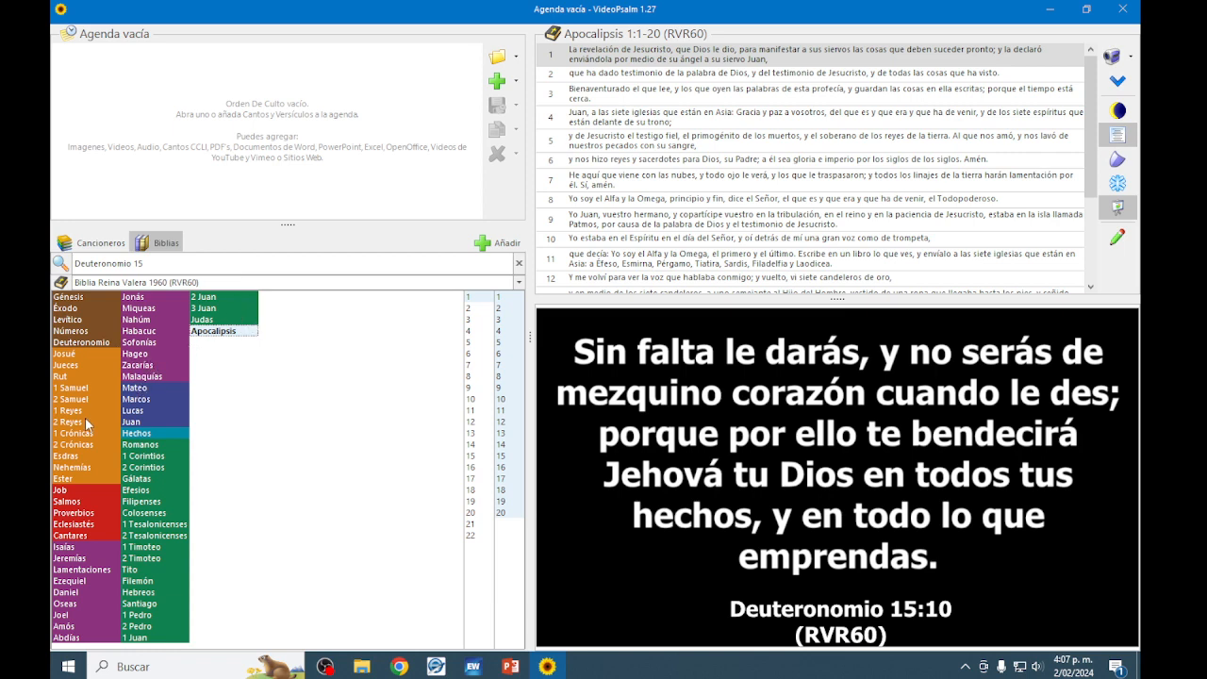
Load chapter 10 of 1 Samuel and project verse 5
click(81, 389)
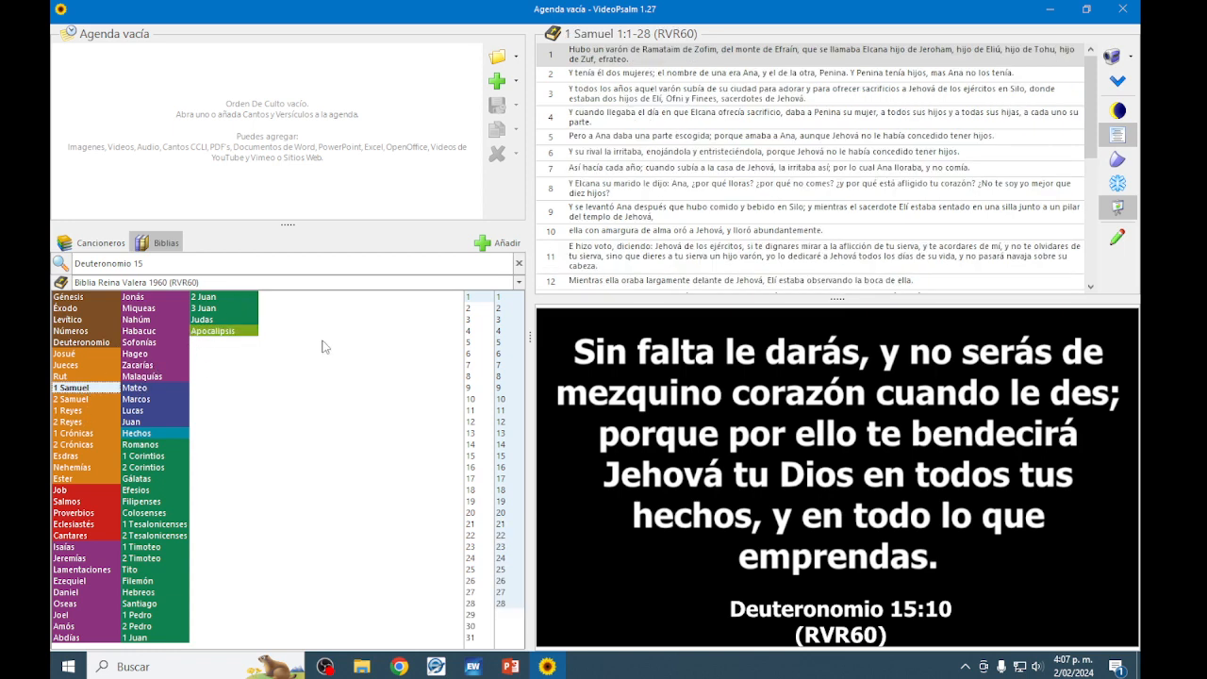
click(471, 399)
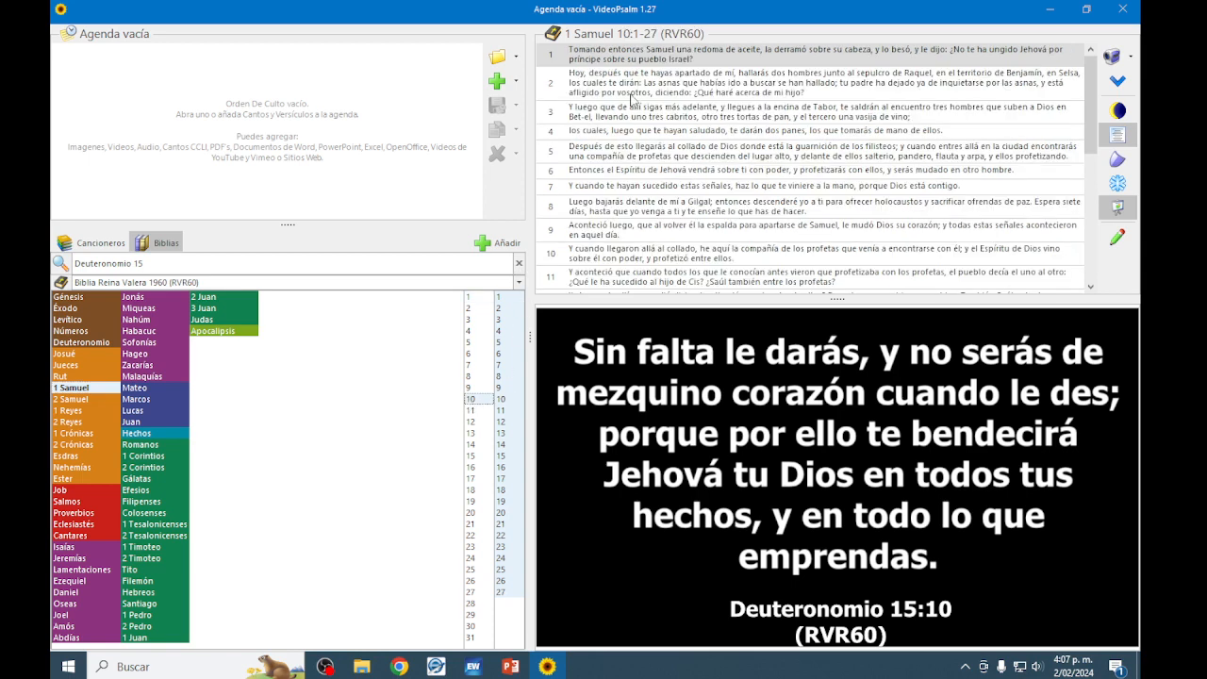
click(619, 156)
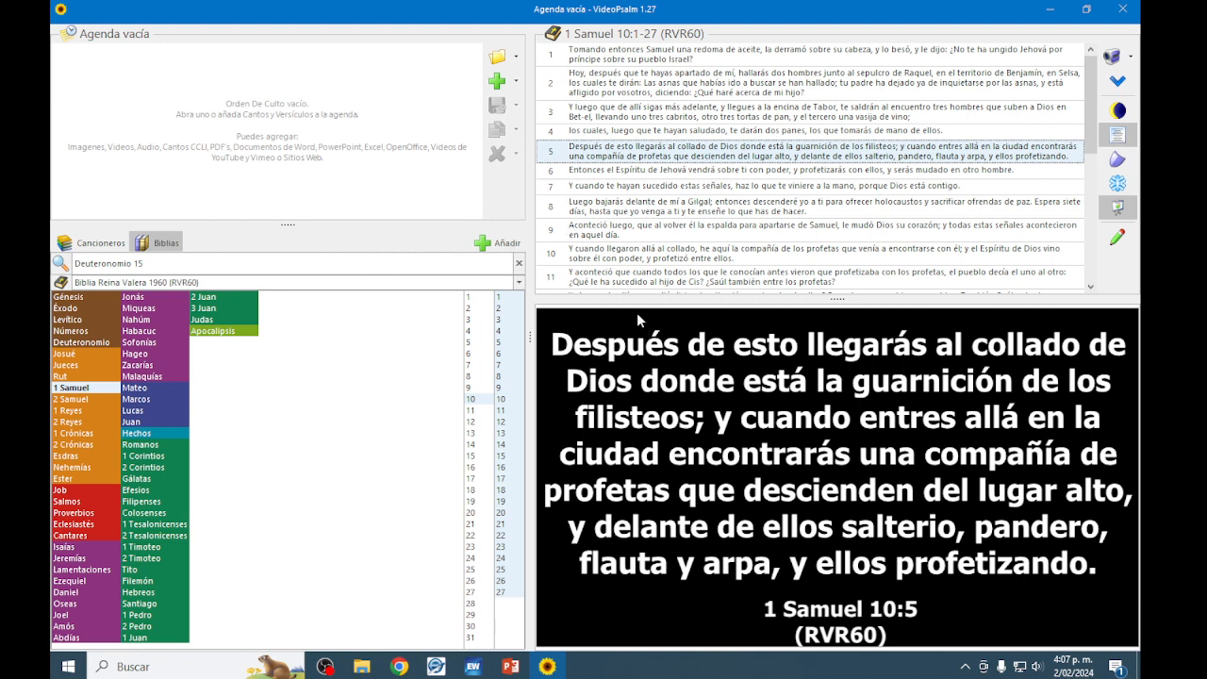
Change the Bible version to La Biblia - La Palabra de Dios para Todos (PDT) and project 1 Samuel 10:5 in it
click(520, 283)
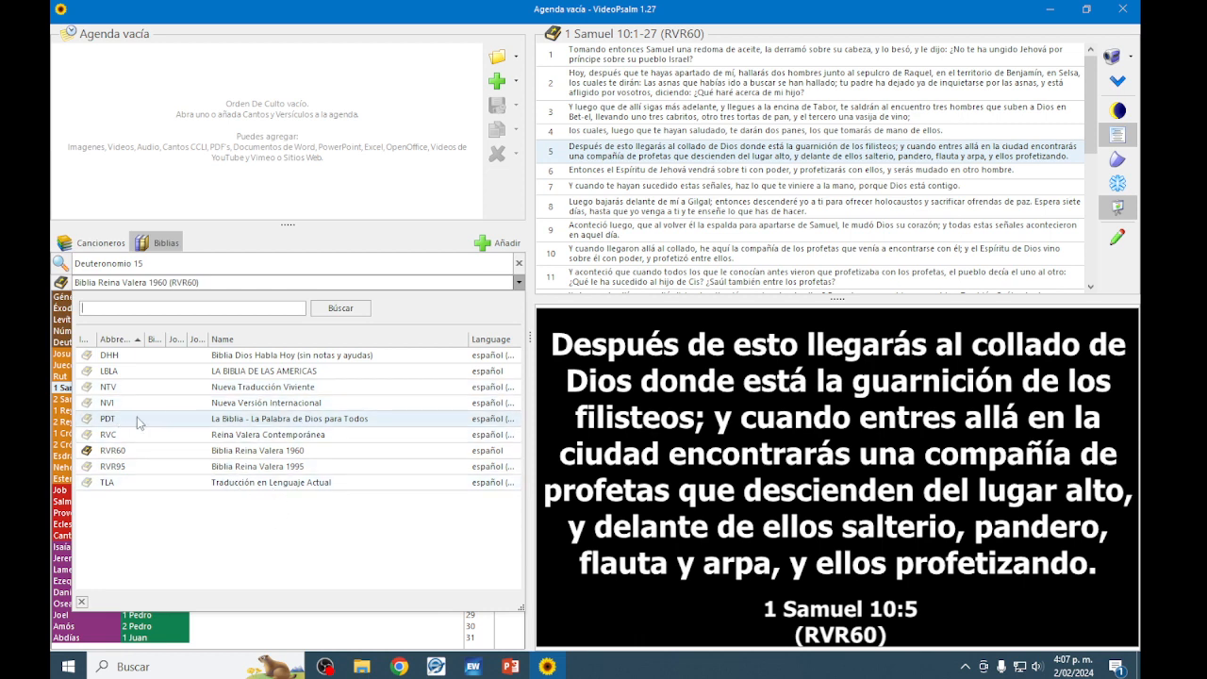
click(311, 418)
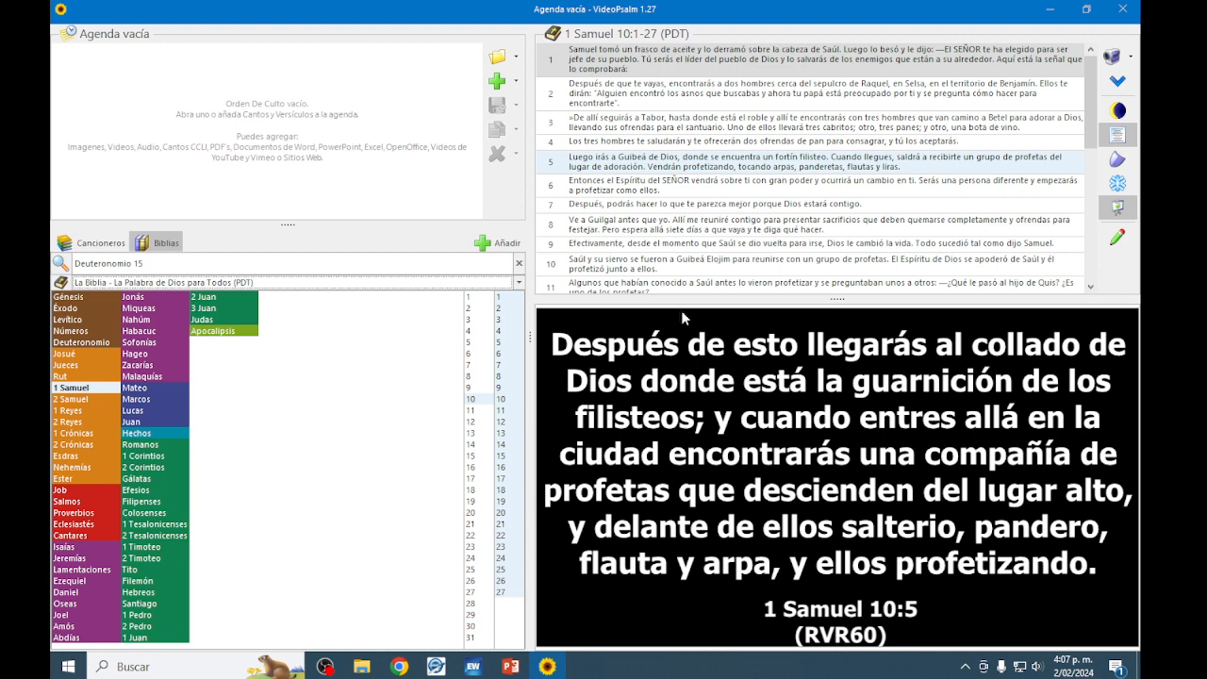
click(656, 164)
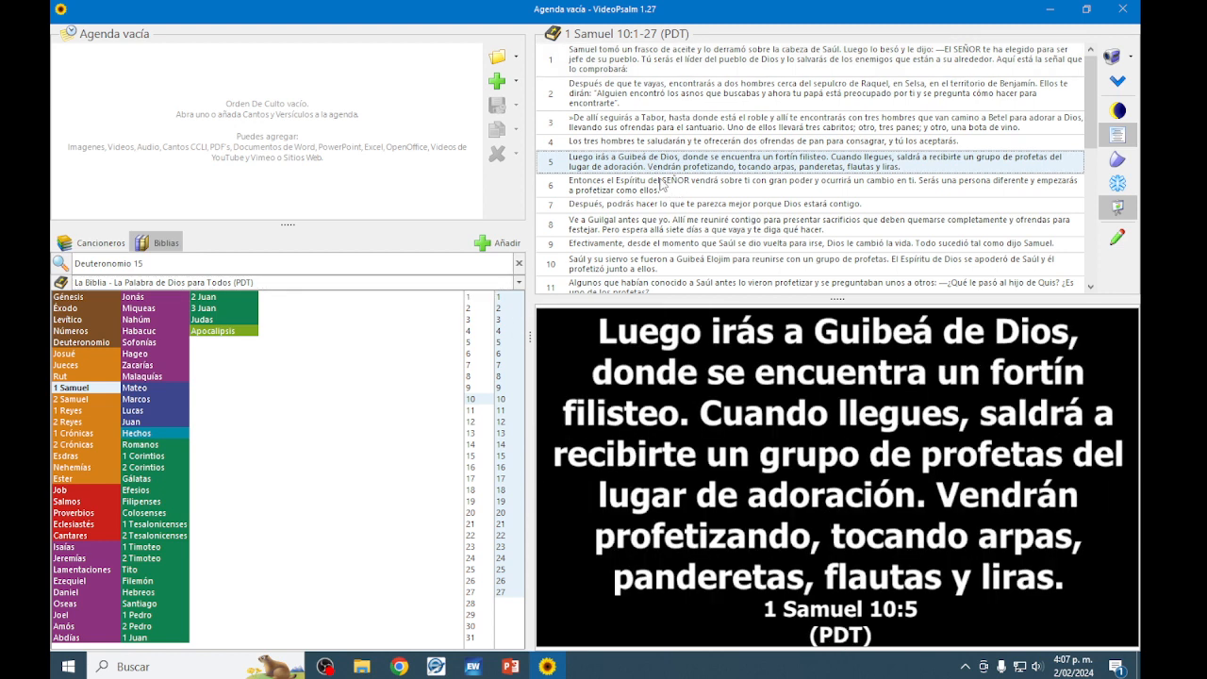
Alternate the projection between verses 5 and 6 of 1 Samuel 10, ending on verse 6
key(Down)
key(Up)
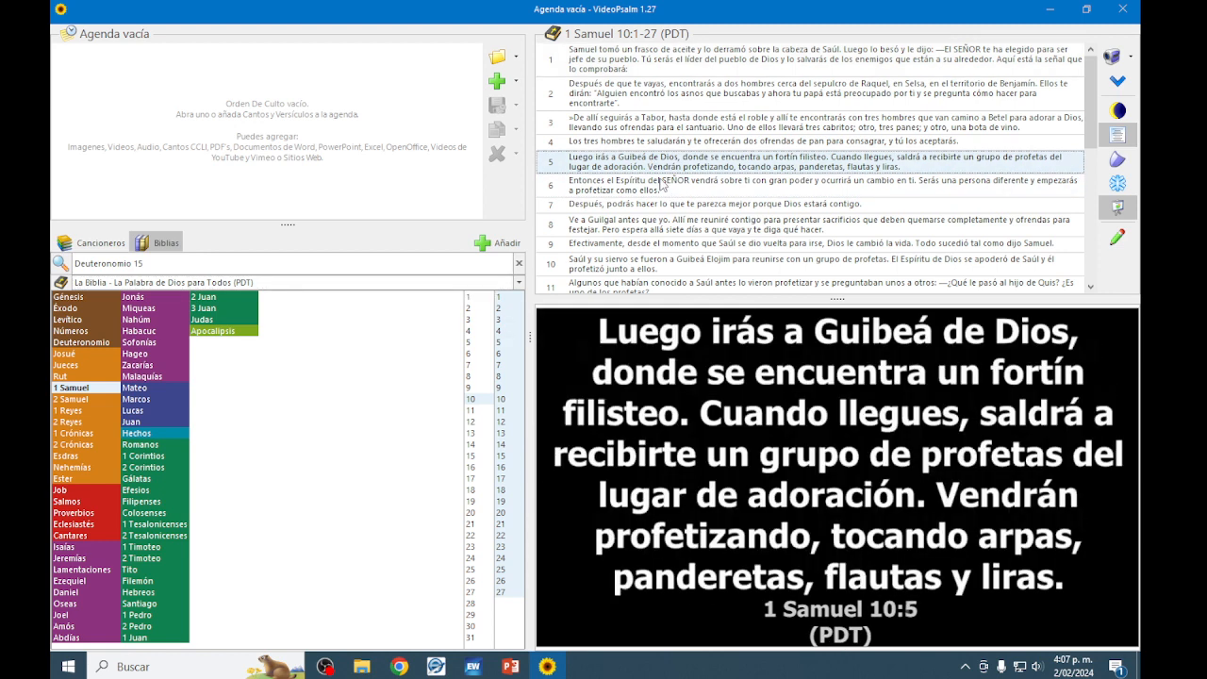
key(Down)
key(Up)
key(Down)
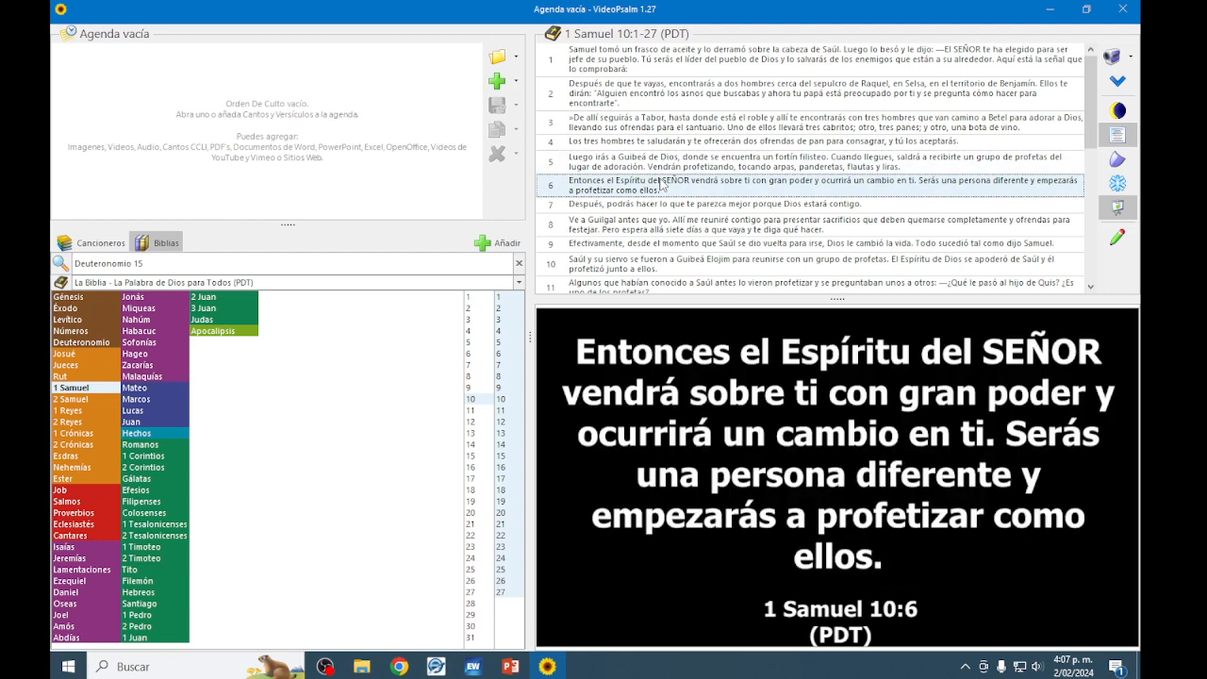
Set the Bible version back to Biblia Reina Valera 1960 (RVR60), and review the list of available versions
click(517, 282)
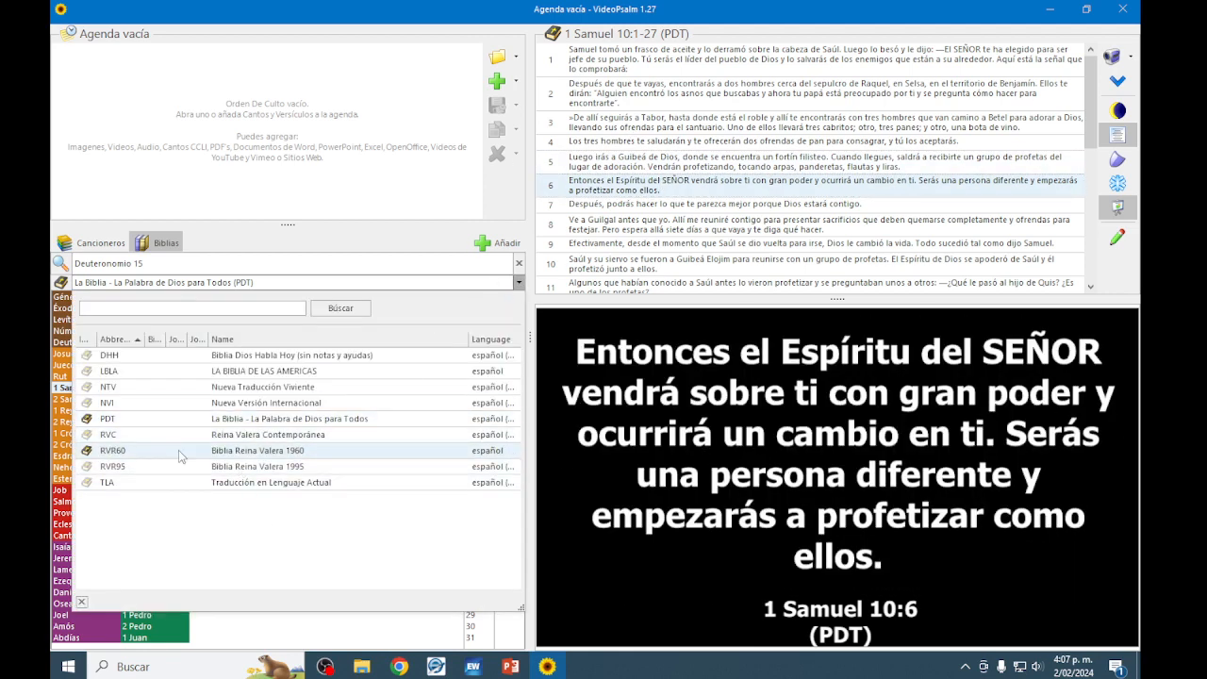
click(181, 450)
click(518, 282)
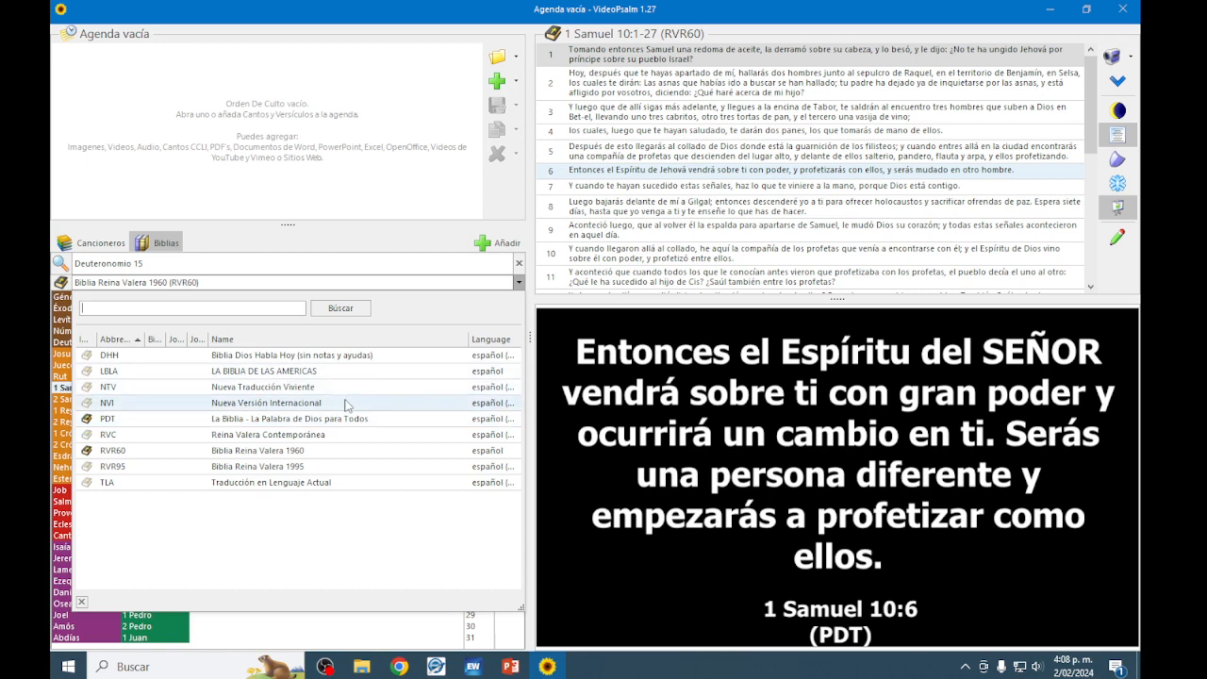
click(153, 457)
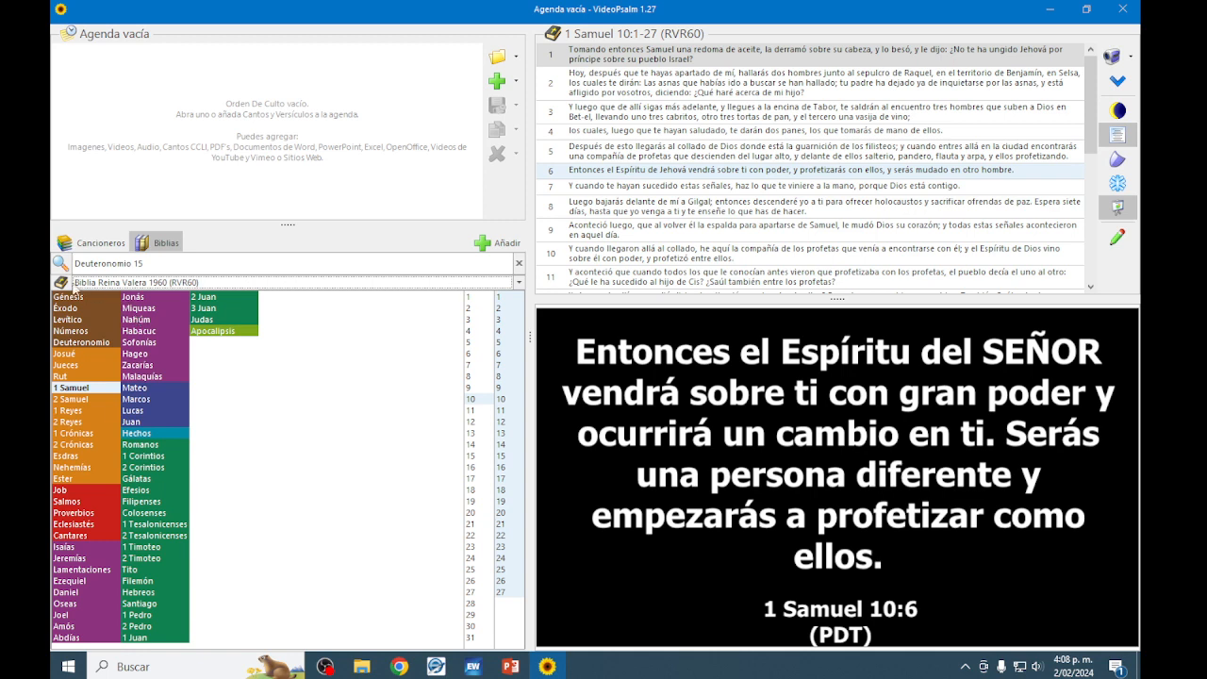
Switch the Bible search from references to words or phrases, and search for "de tal manera amó"
click(62, 267)
click(63, 266)
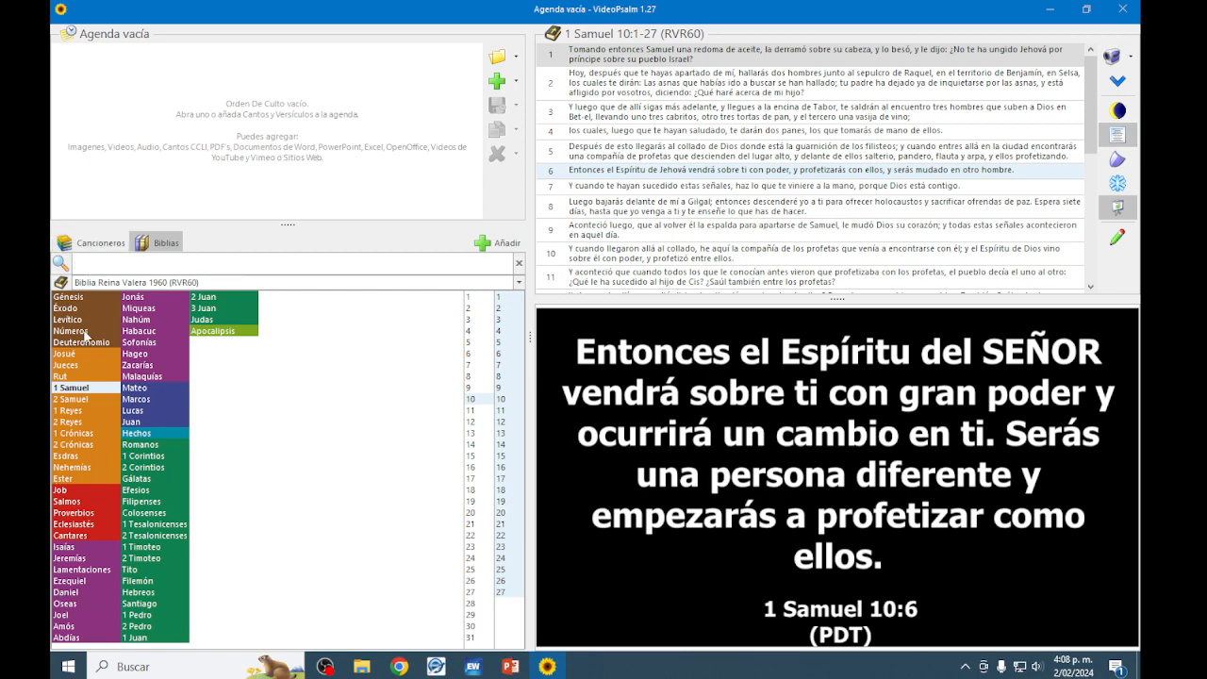
click(62, 268)
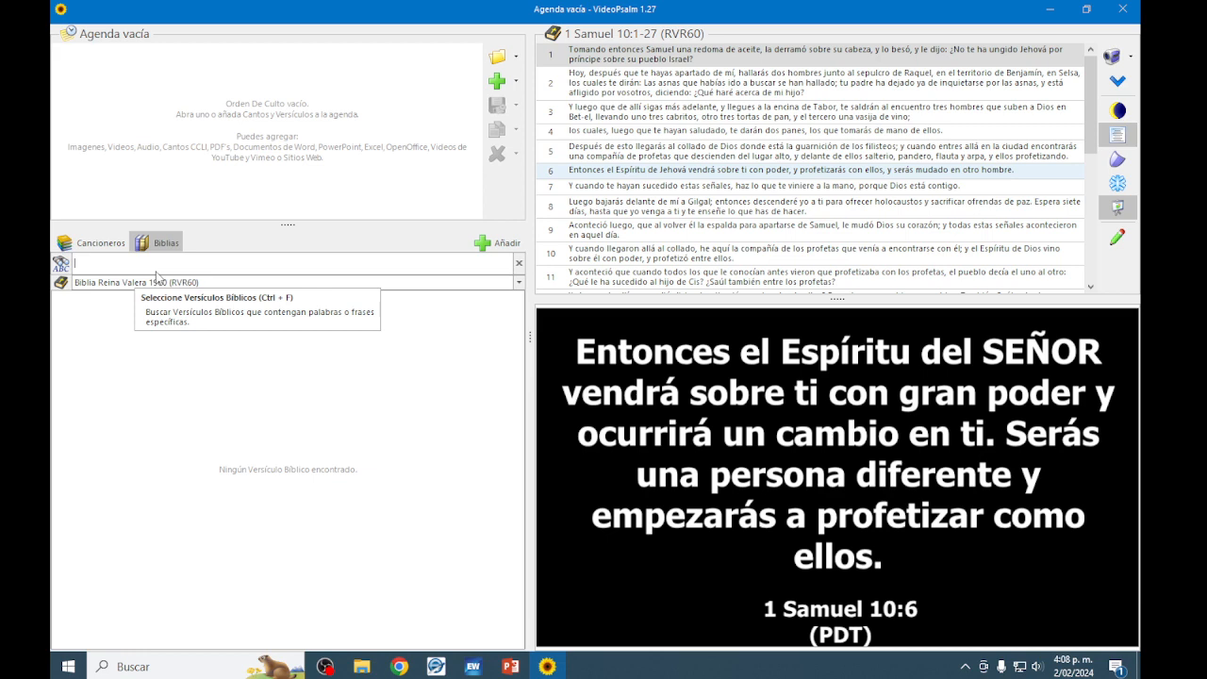
text(de tal)
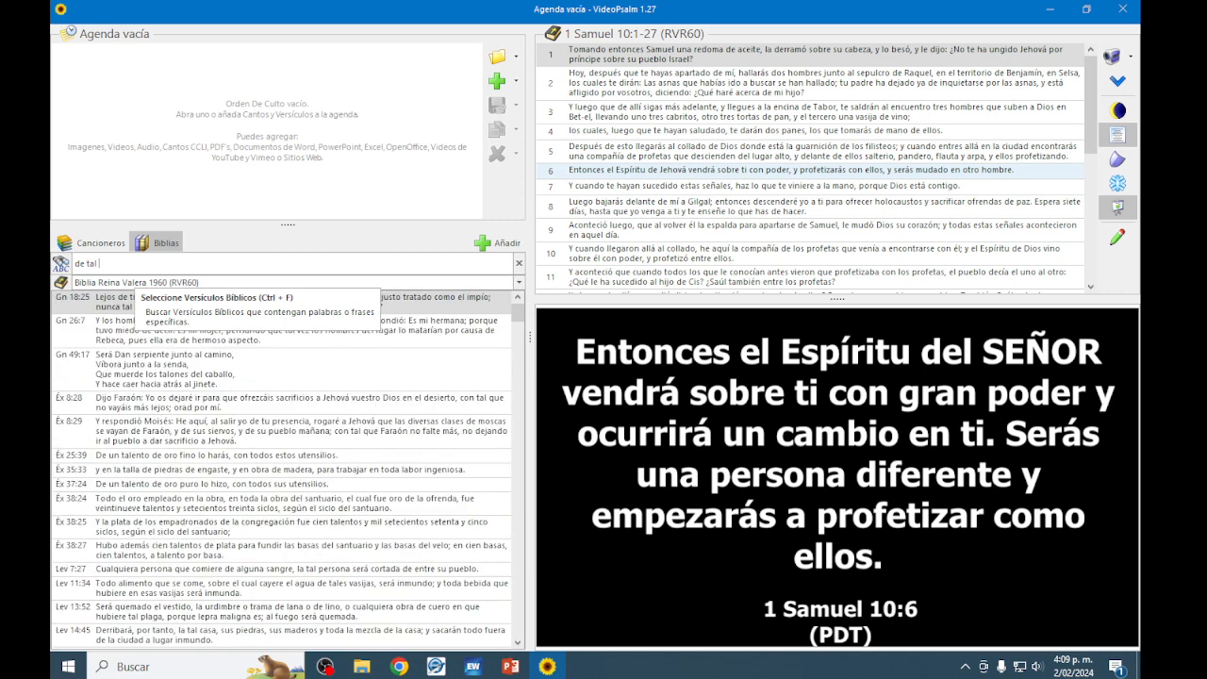
text(a manera)
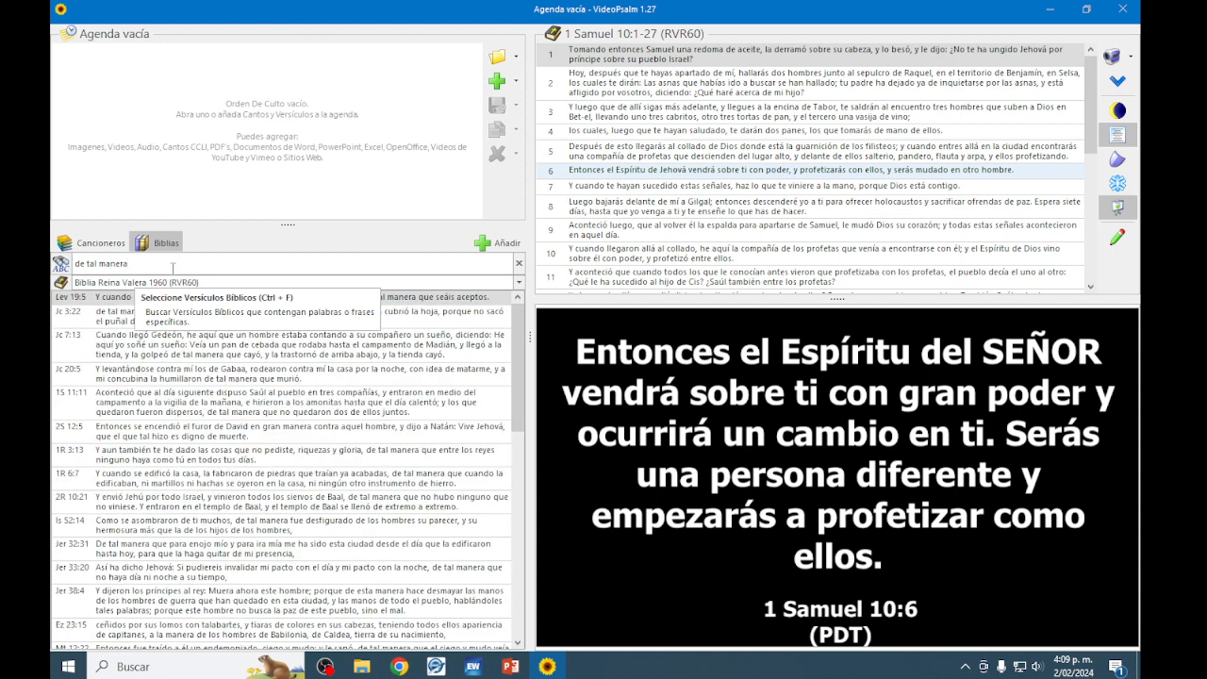
text( amó)
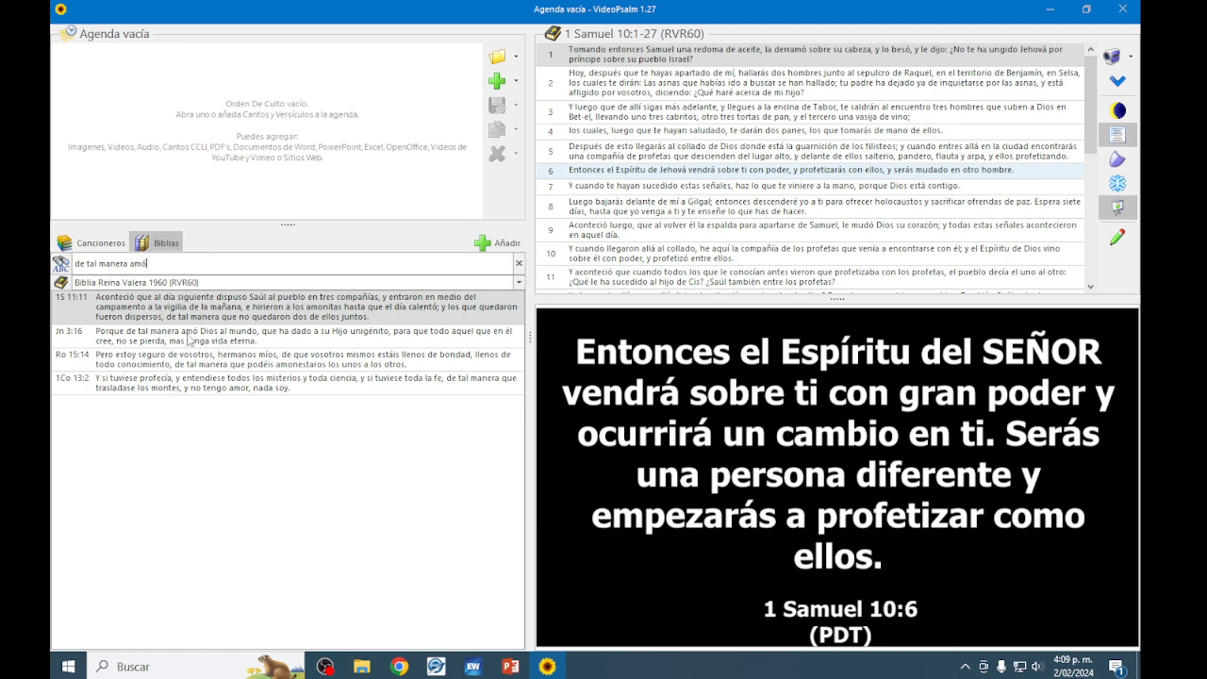
Add Juan 3:16 to the agenda from the phrase results and again from the reference list, and project the verse
click(130, 343)
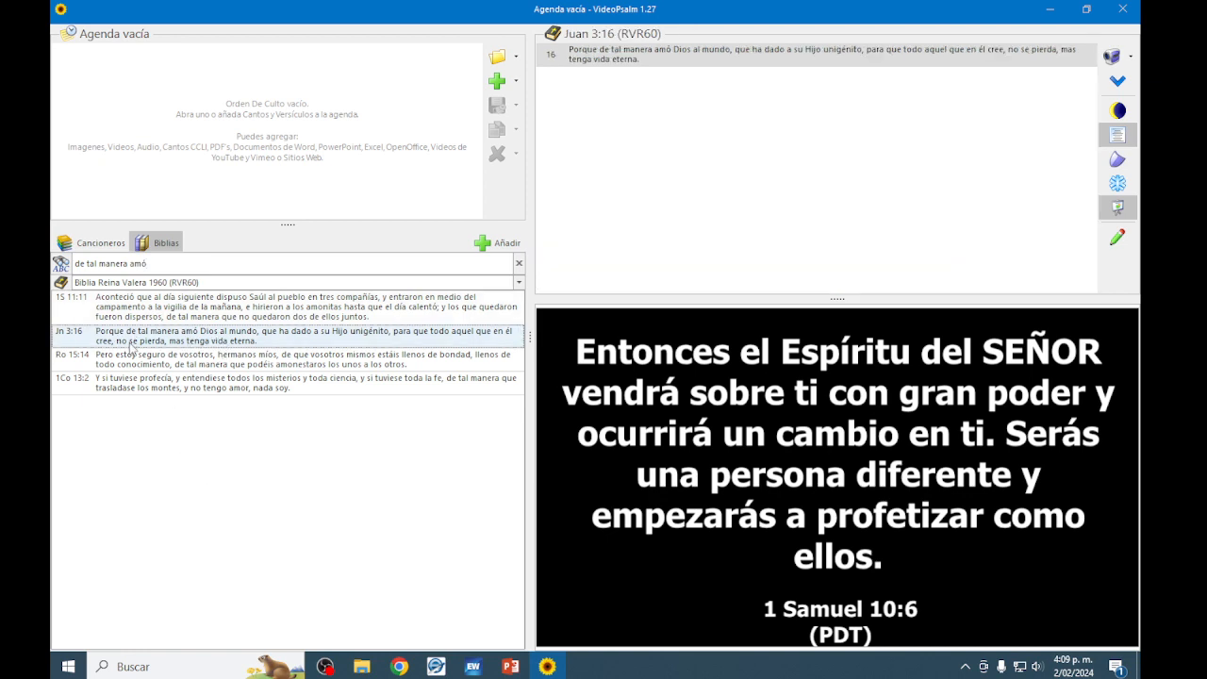
double_click(291, 342)
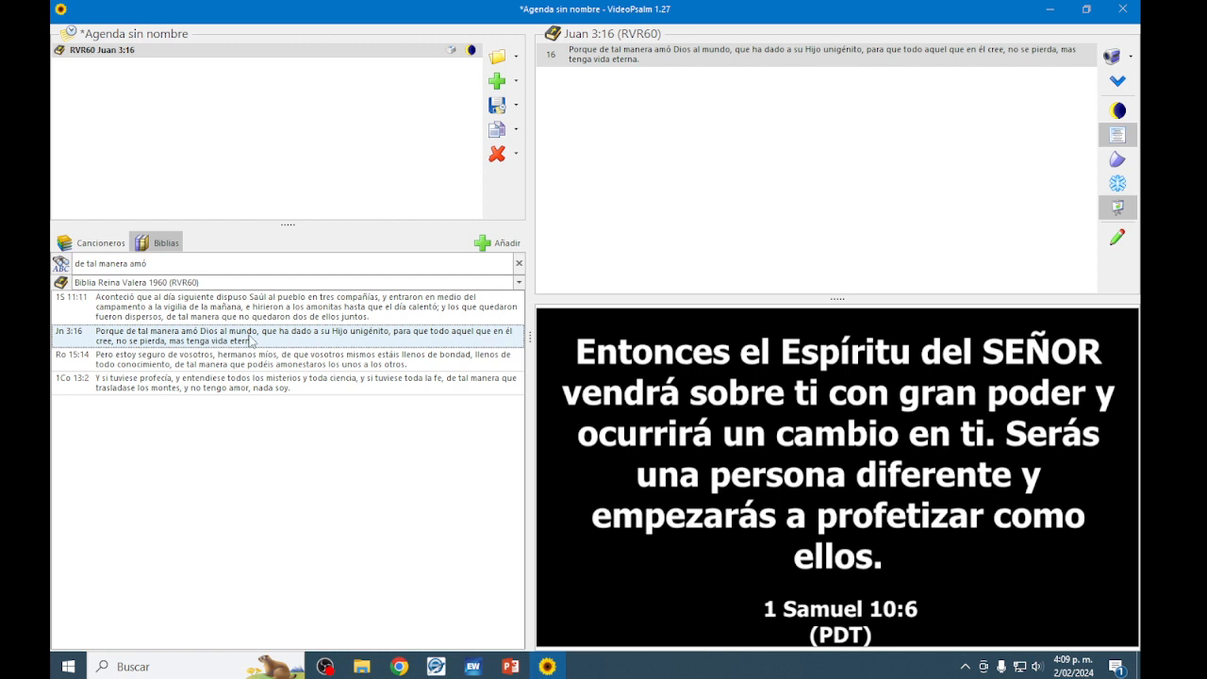
click(62, 263)
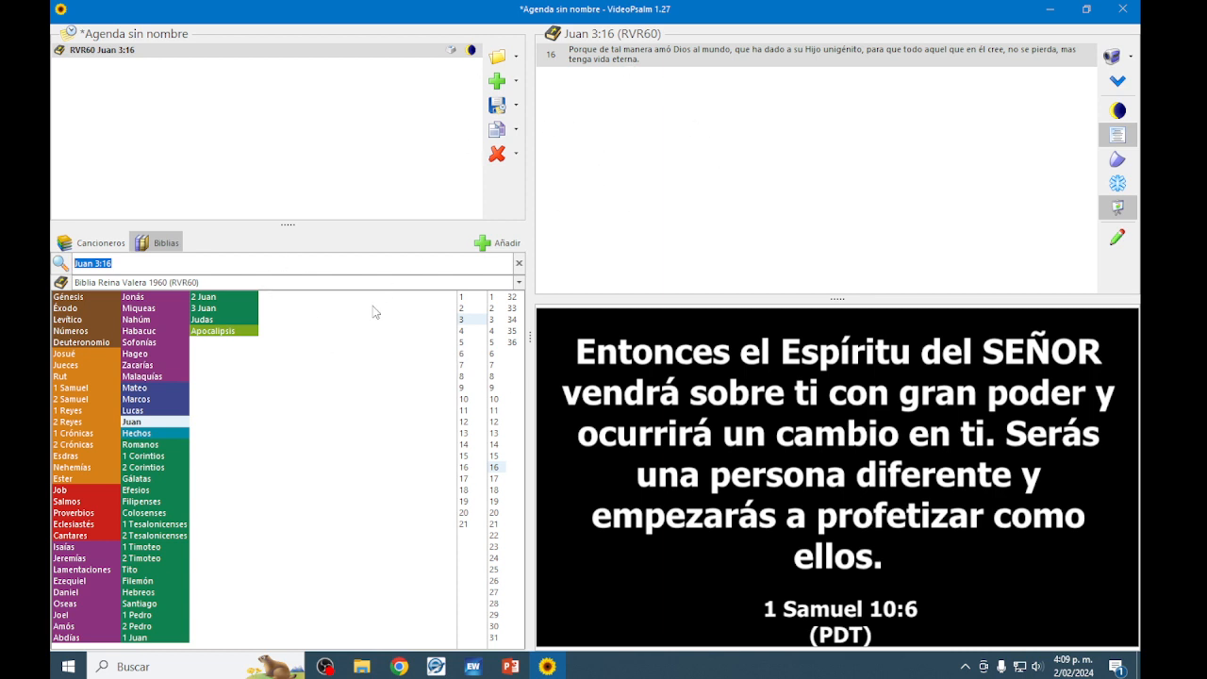
double_click(493, 467)
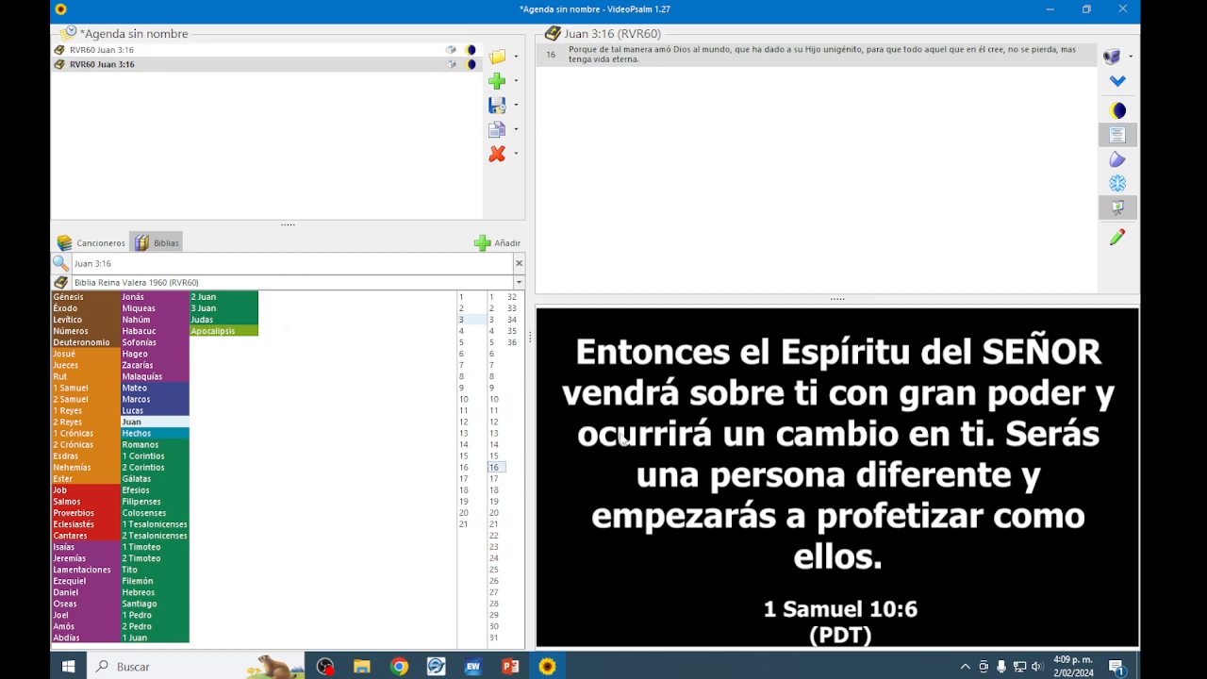
click(663, 58)
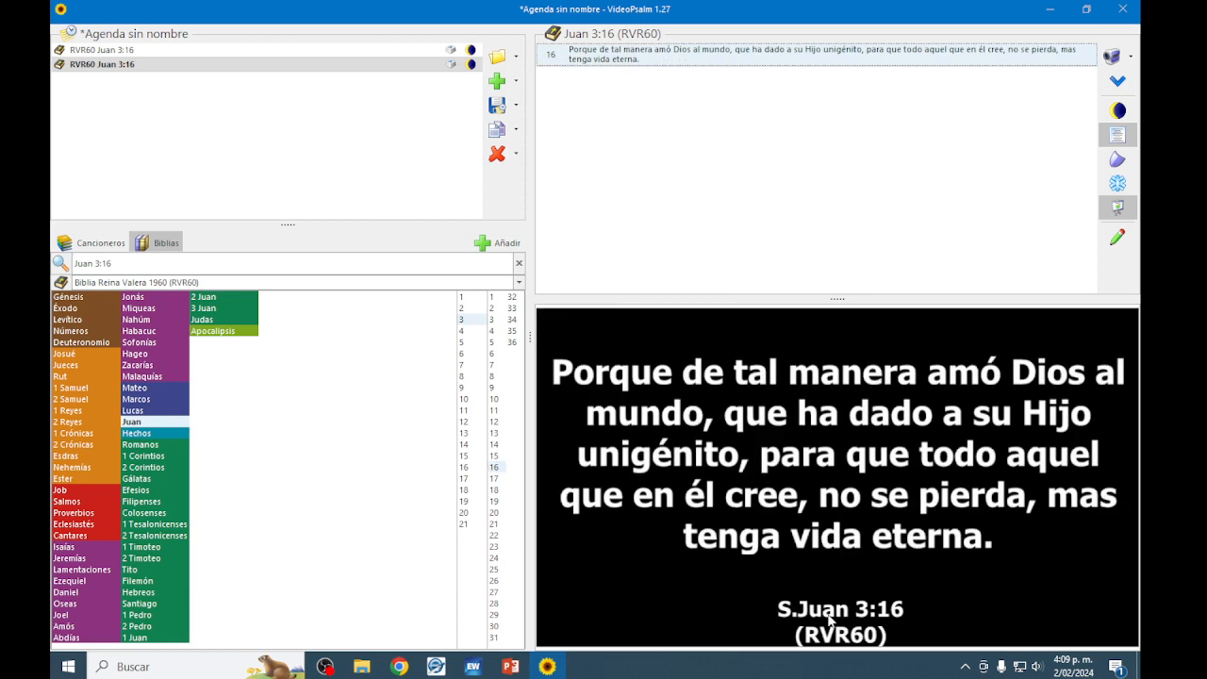
Remove both Juan 3:16 entries from the agenda
click(504, 163)
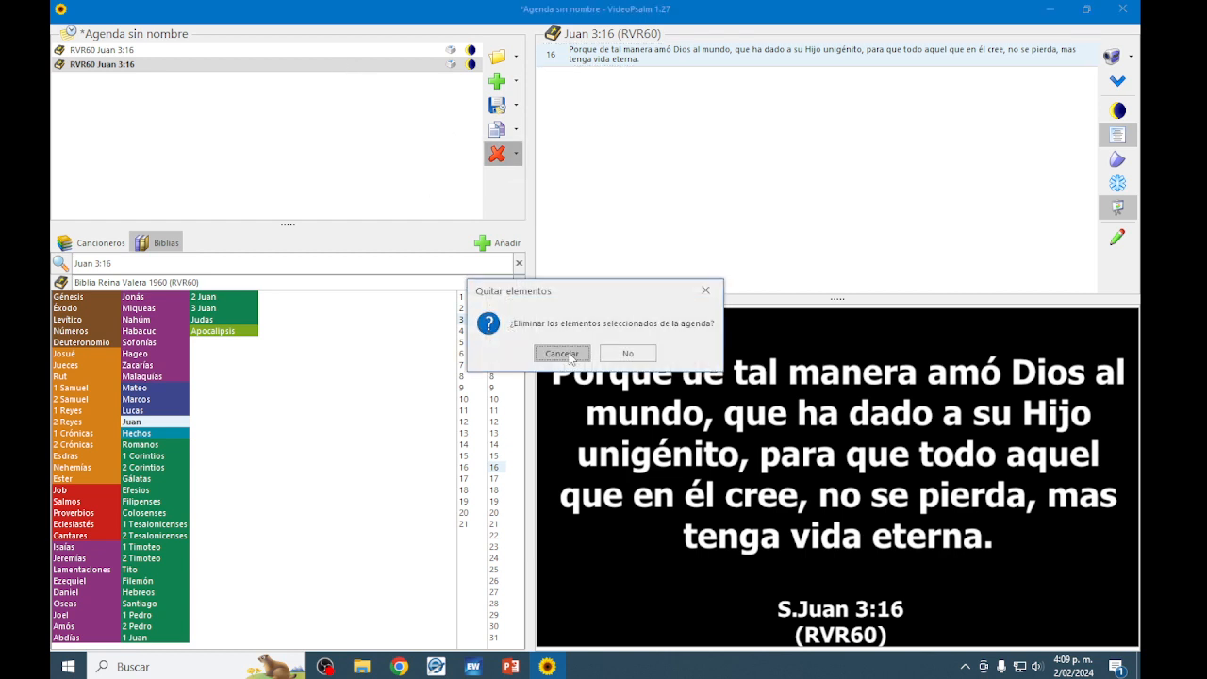
click(565, 355)
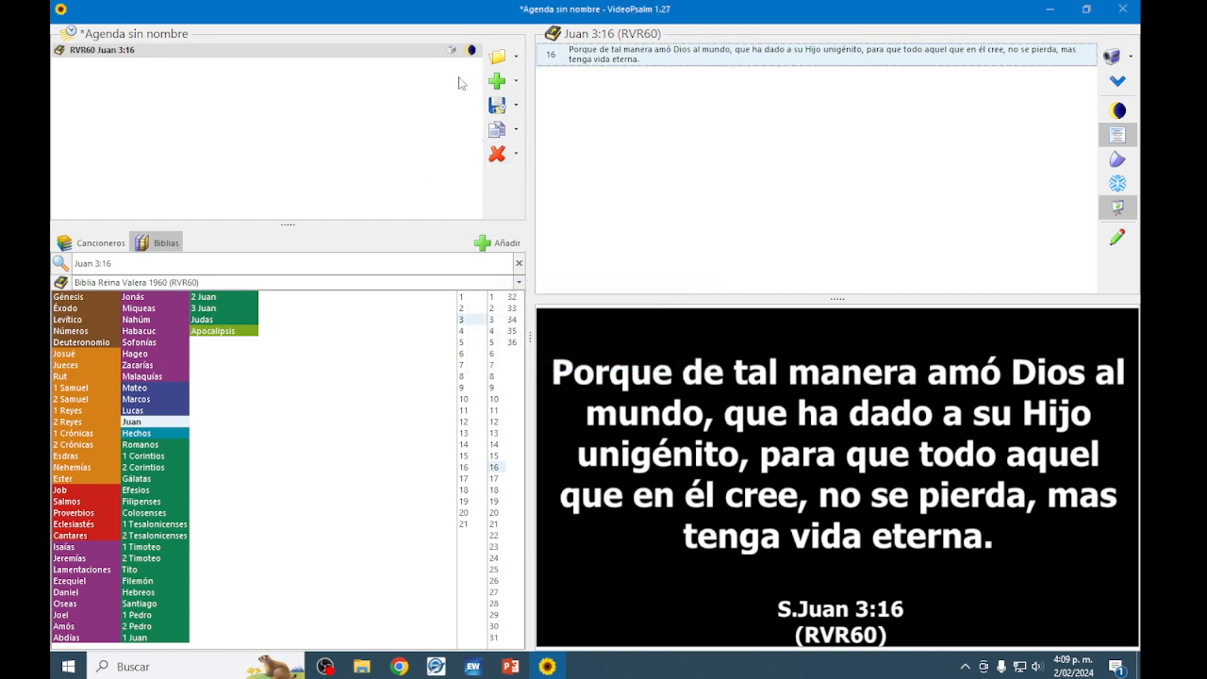
click(491, 156)
click(563, 353)
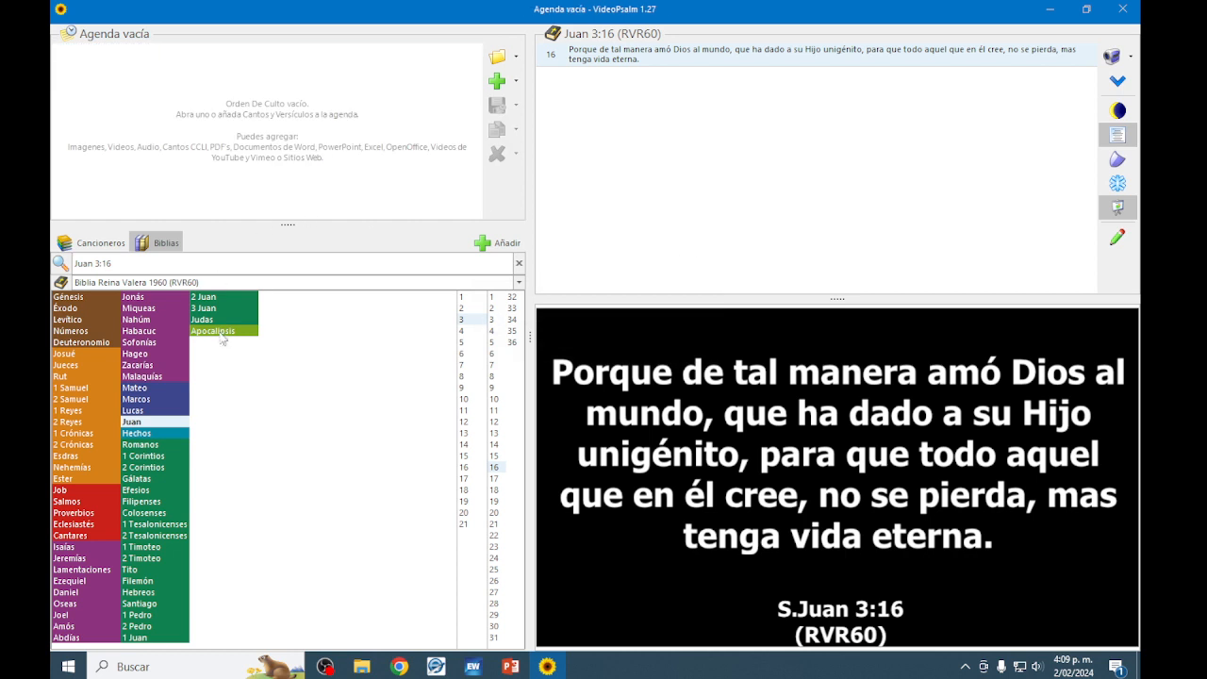
Switch to phrase search and back to reference search, load Romanos chapter 8 and project verse 1
click(62, 265)
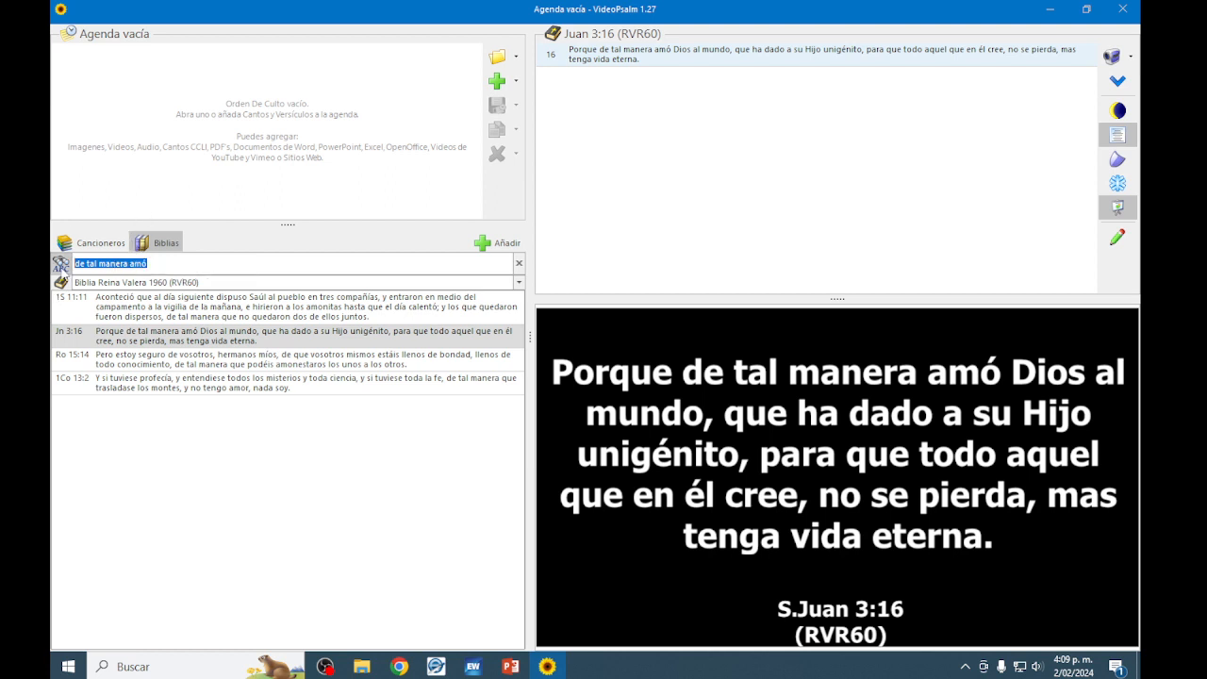
click(60, 267)
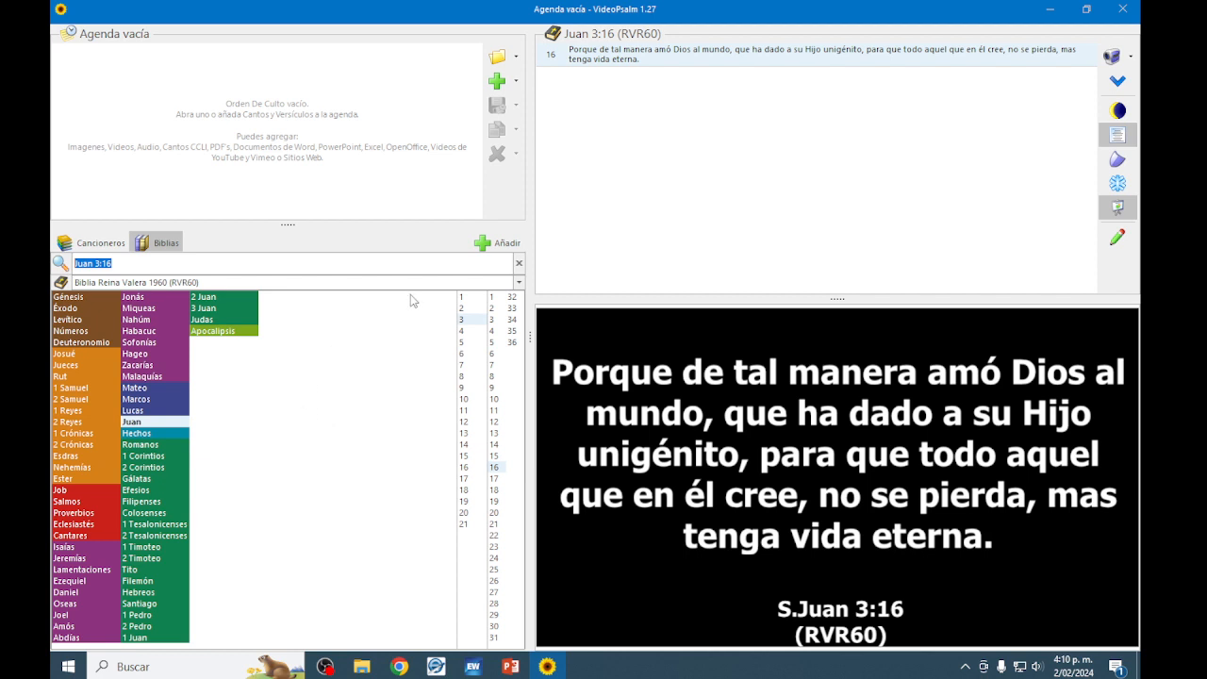
click(134, 444)
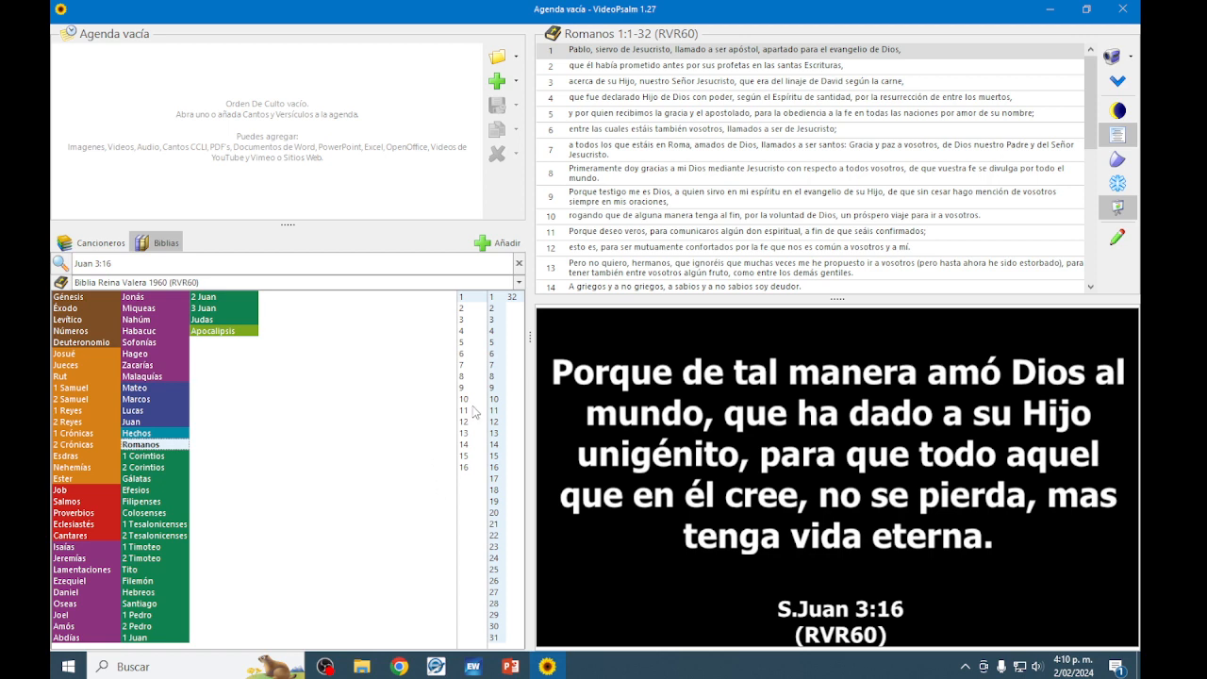
click(462, 377)
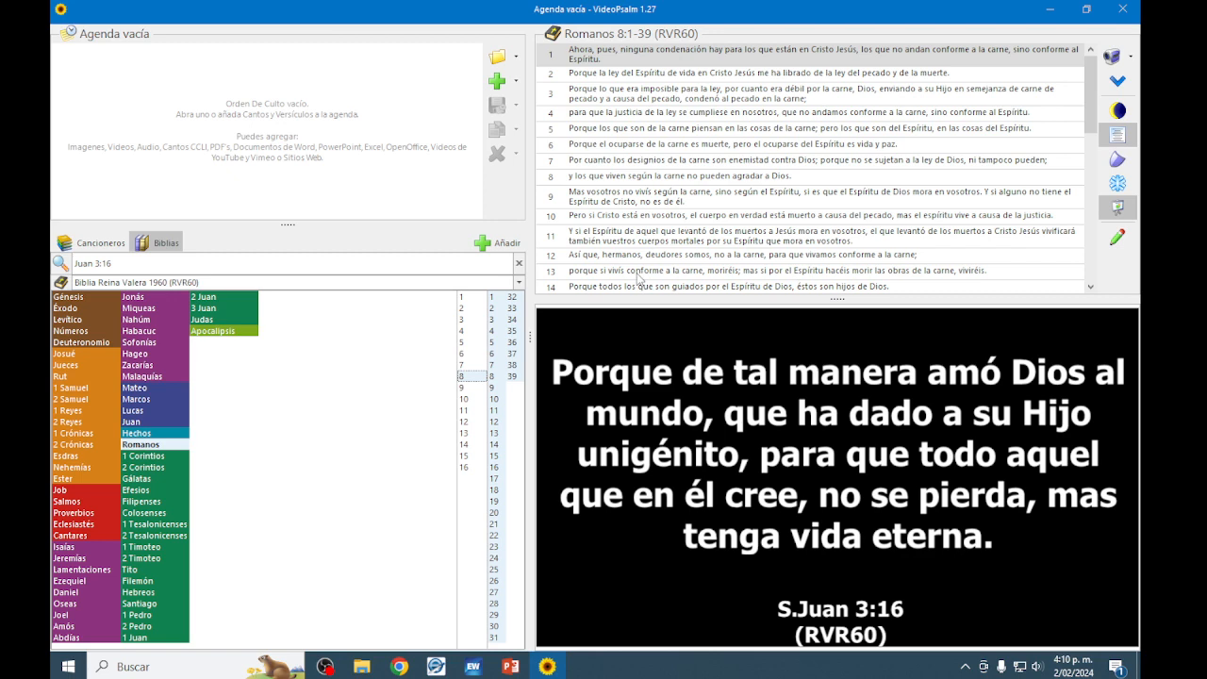
scroll(647, 167, down, 5)
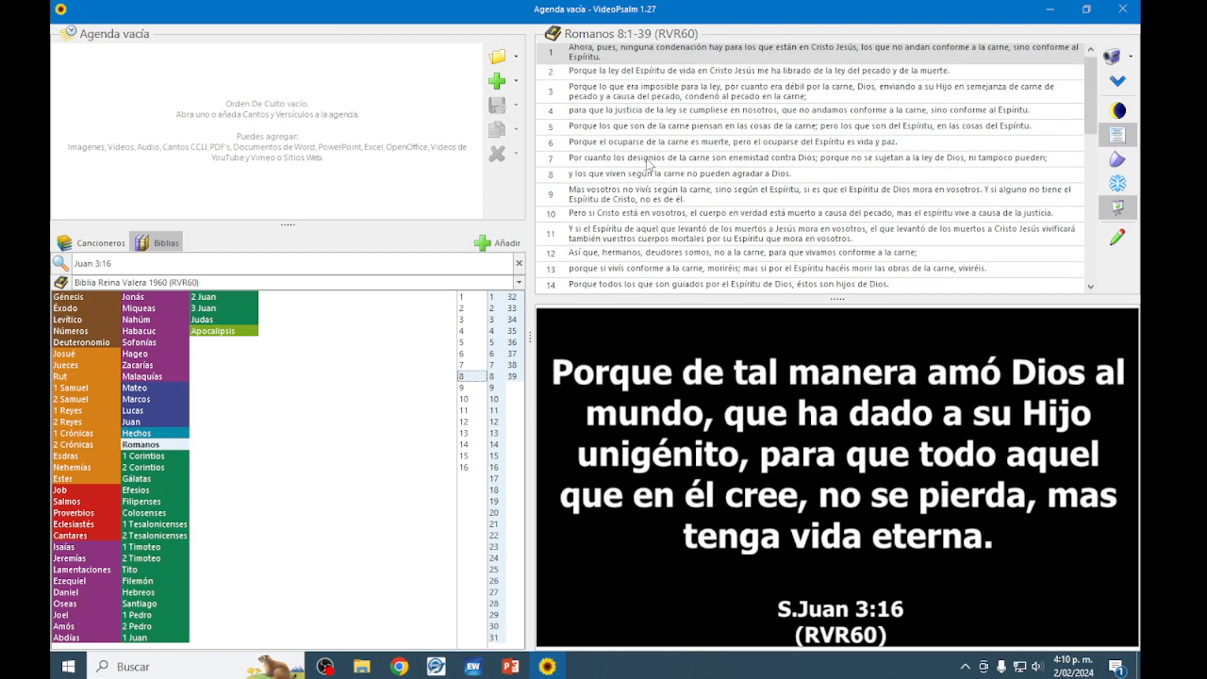
scroll(643, 161, up, 6)
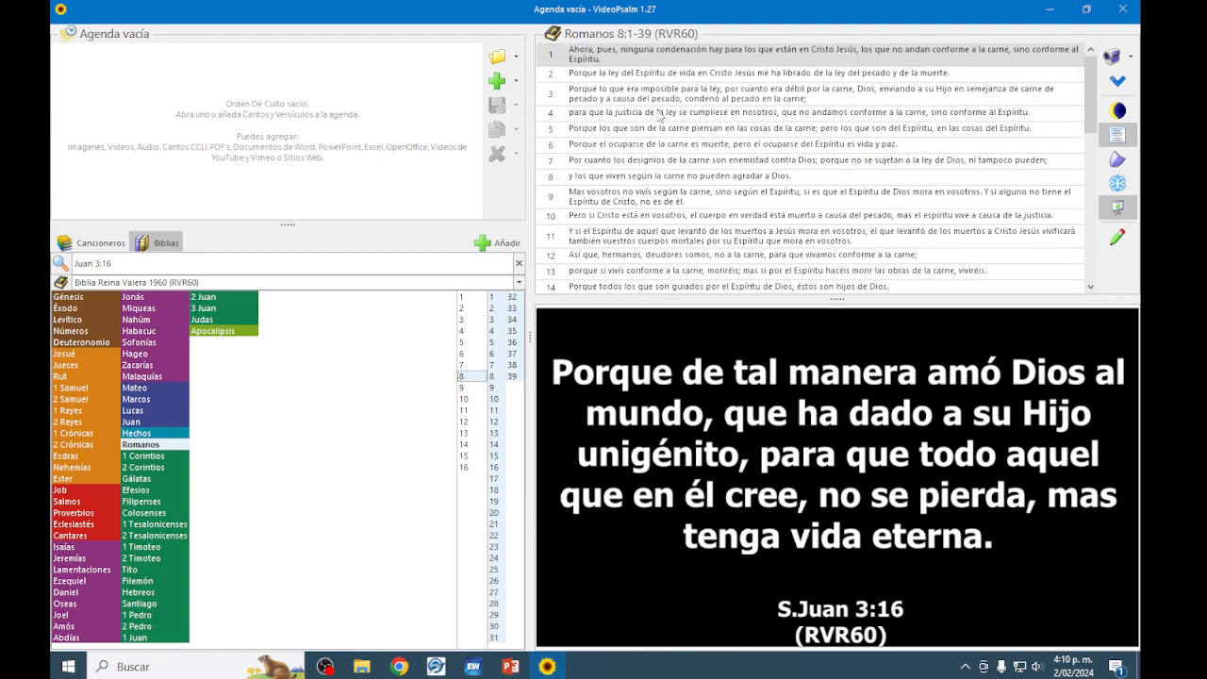
click(671, 60)
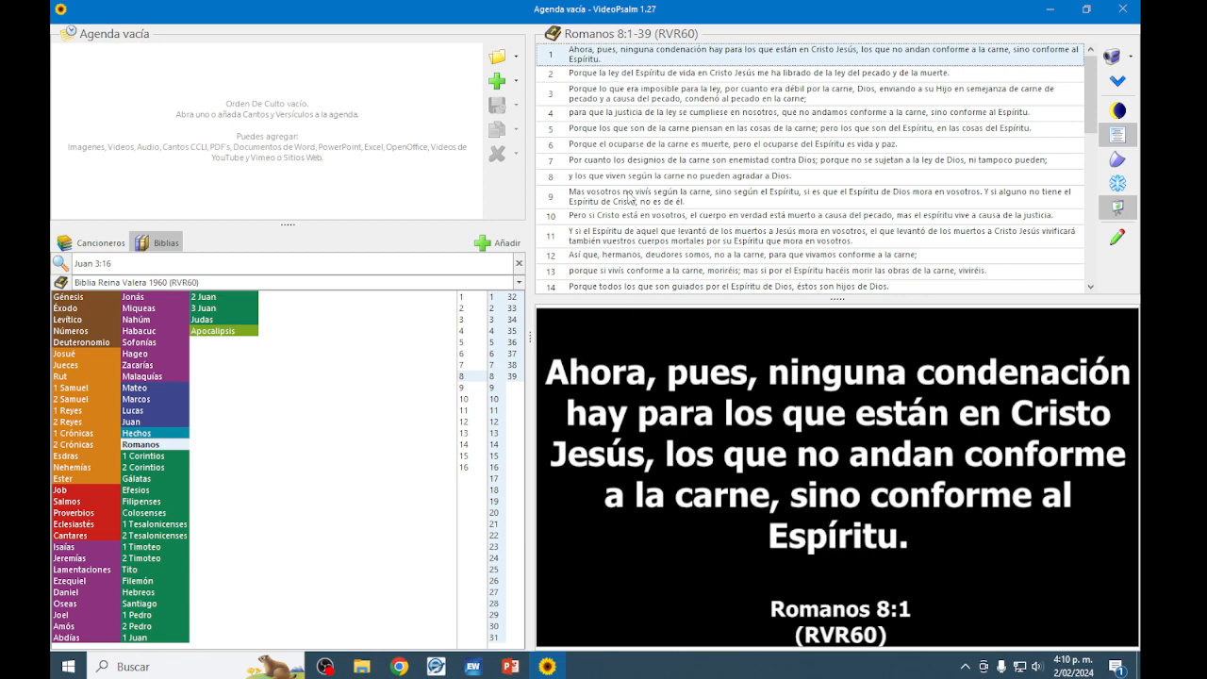
Add Romanos 8:1-39 and Hageo 2:1-23 from the RVR60 Bible to the agenda
click(506, 243)
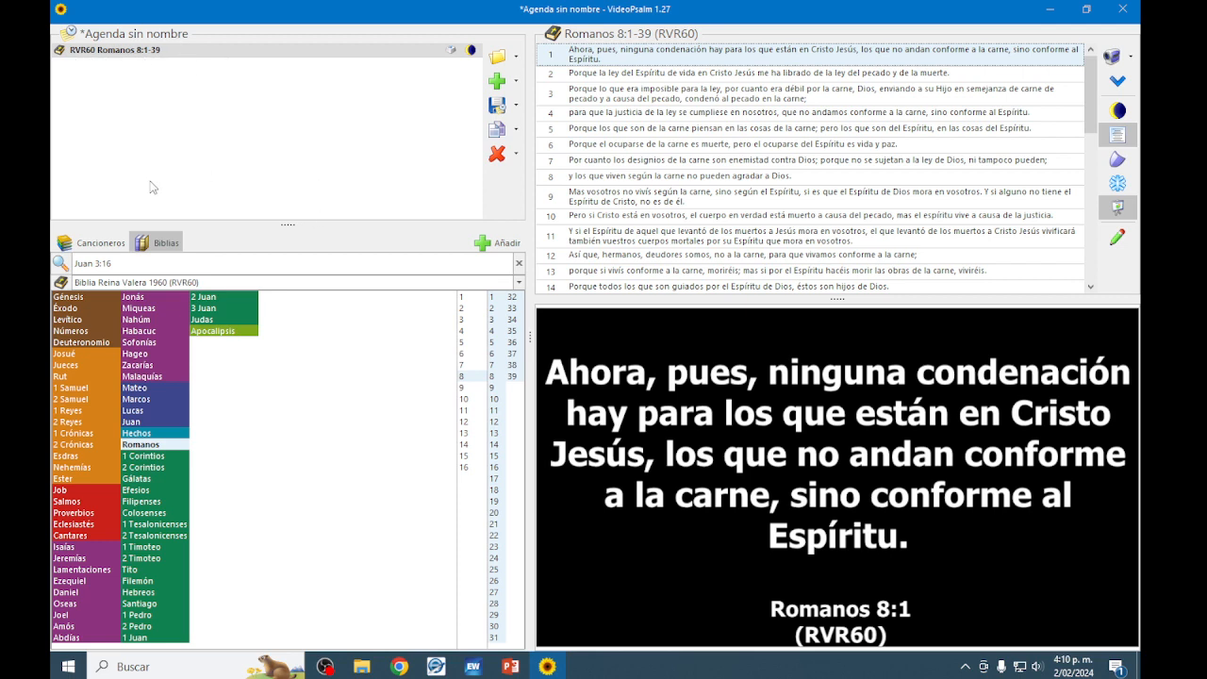
click(135, 362)
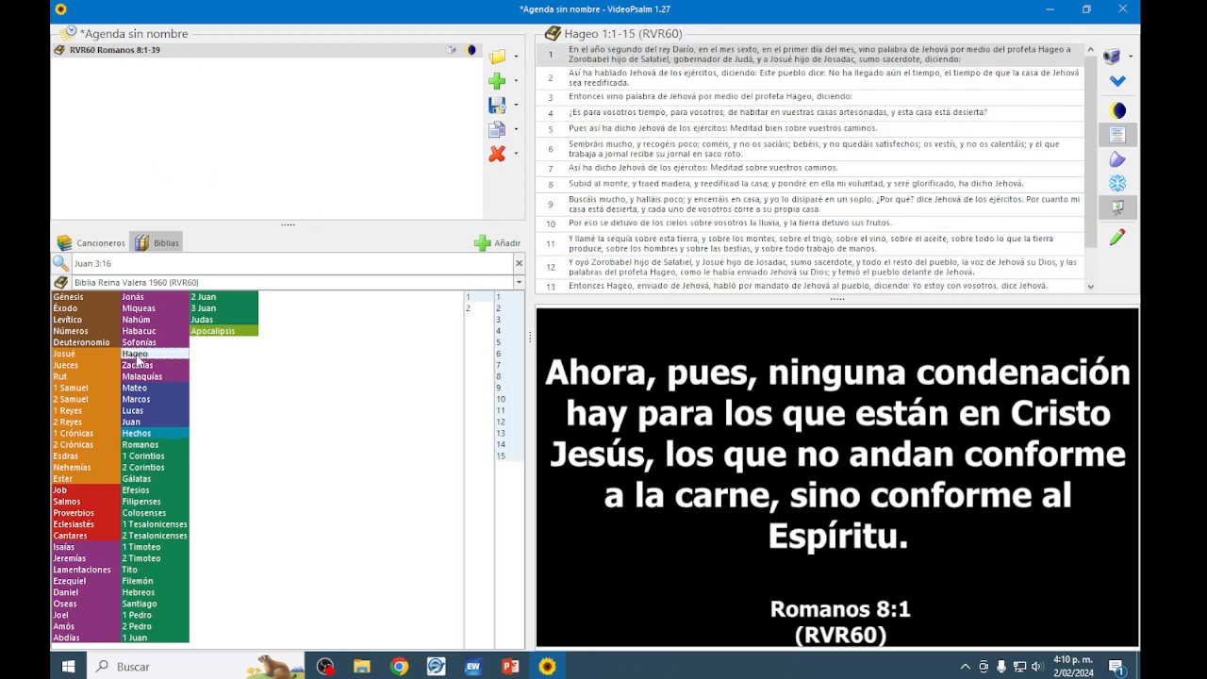
click(468, 308)
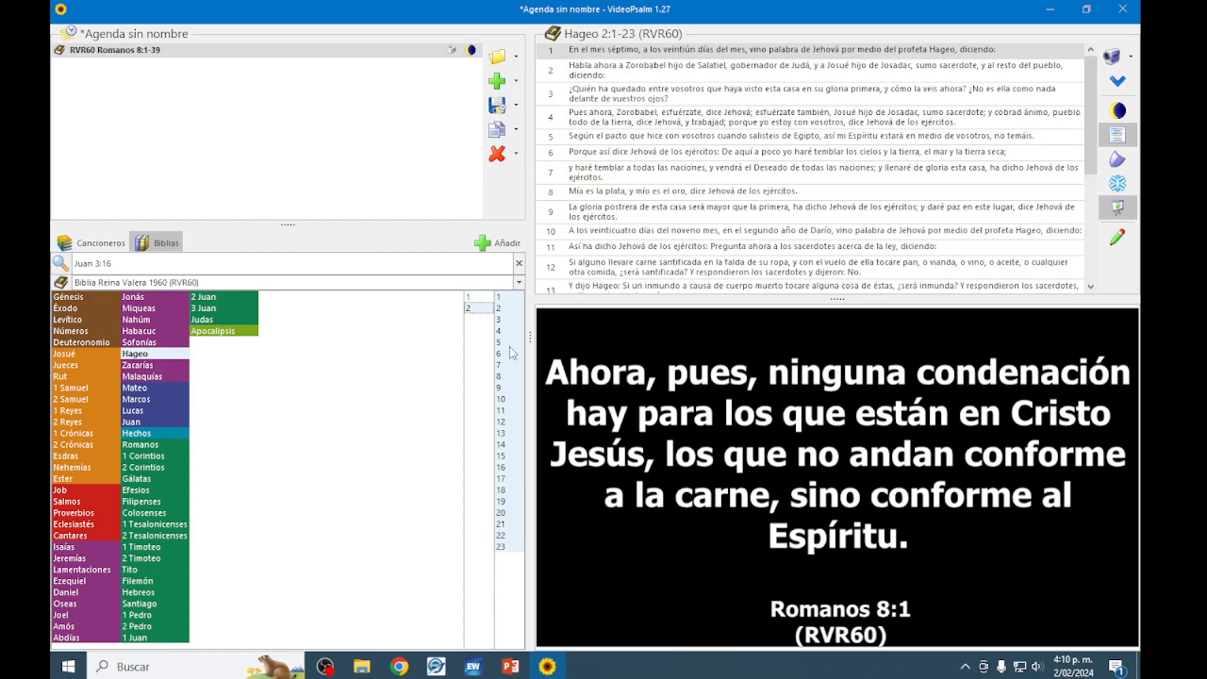
click(483, 245)
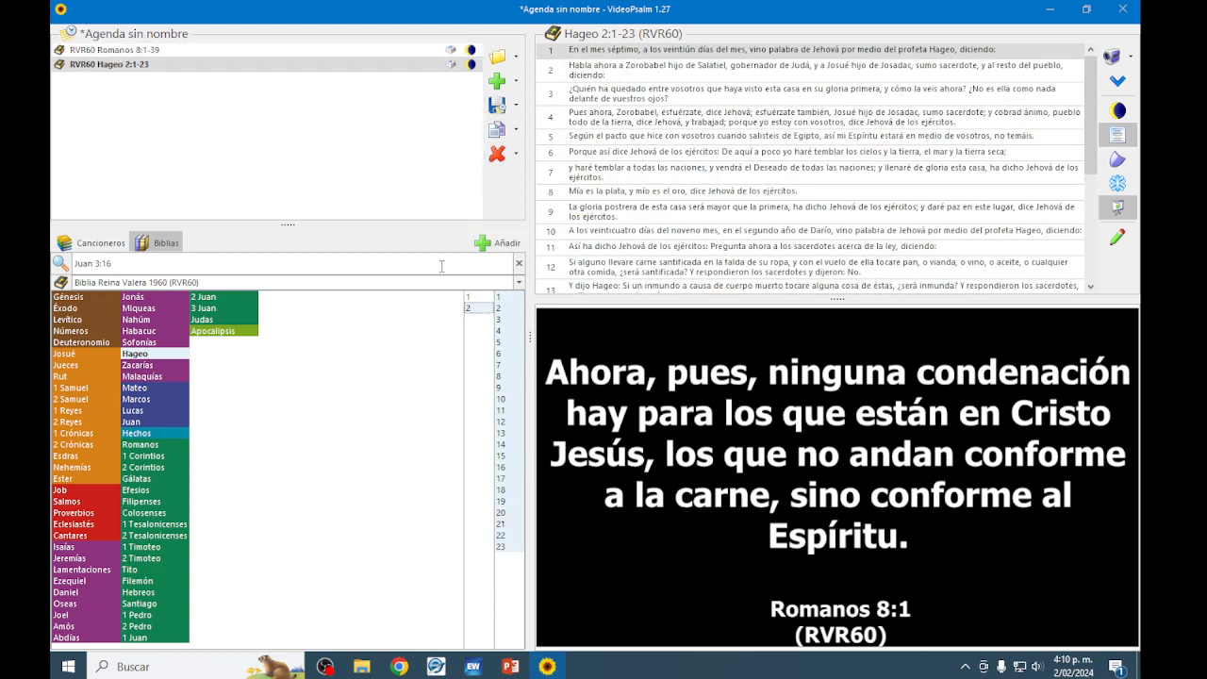
Project verses 10, 24 and 34 from the Romanos 8 agenda entry, switching briefly to the Hageo 2 entry before verse 34
click(154, 52)
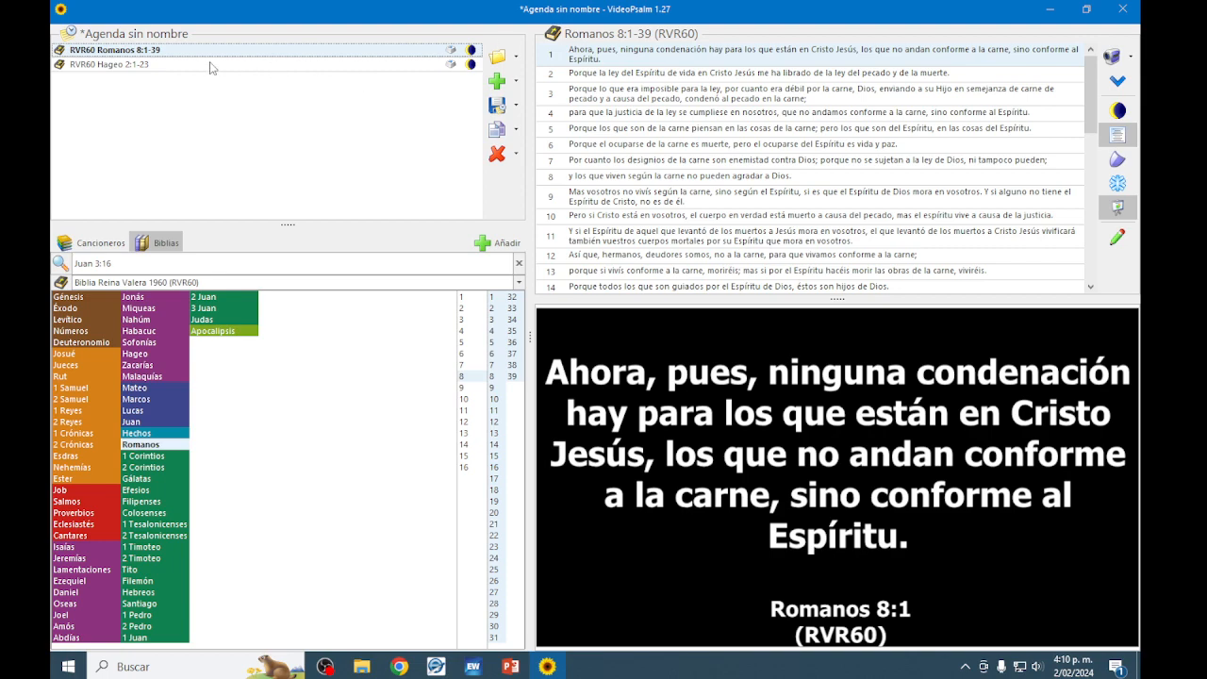
click(634, 218)
scroll(610, 254, down, 5)
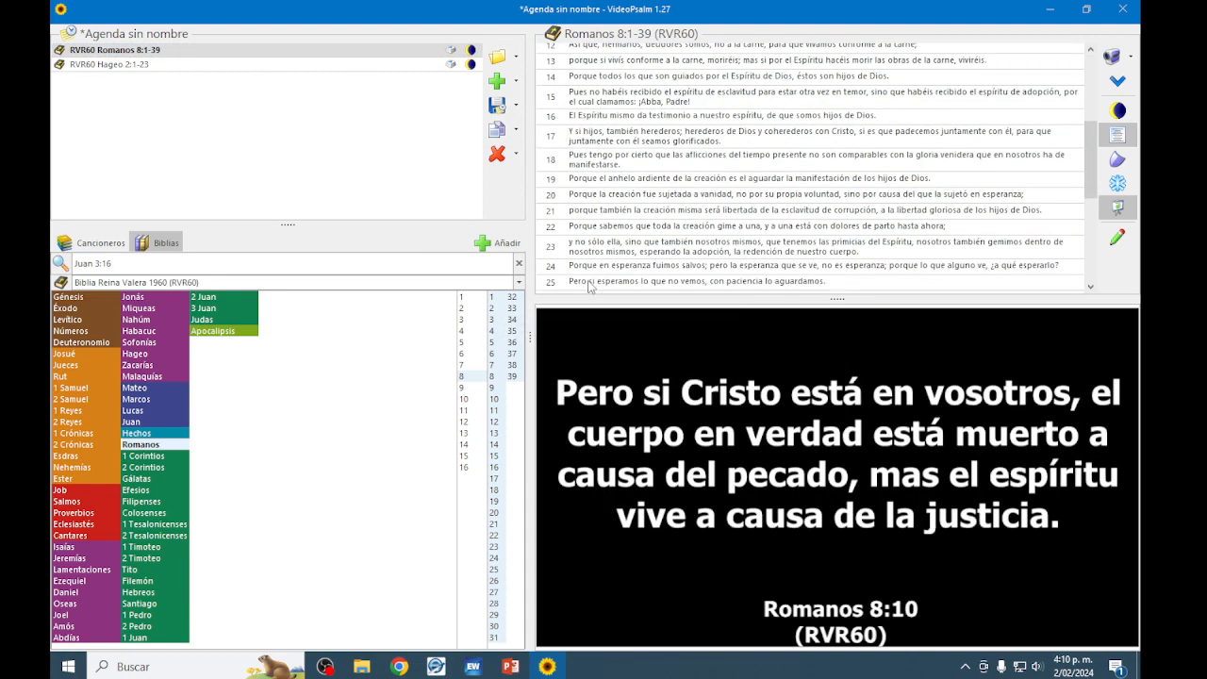
click(611, 253)
click(171, 66)
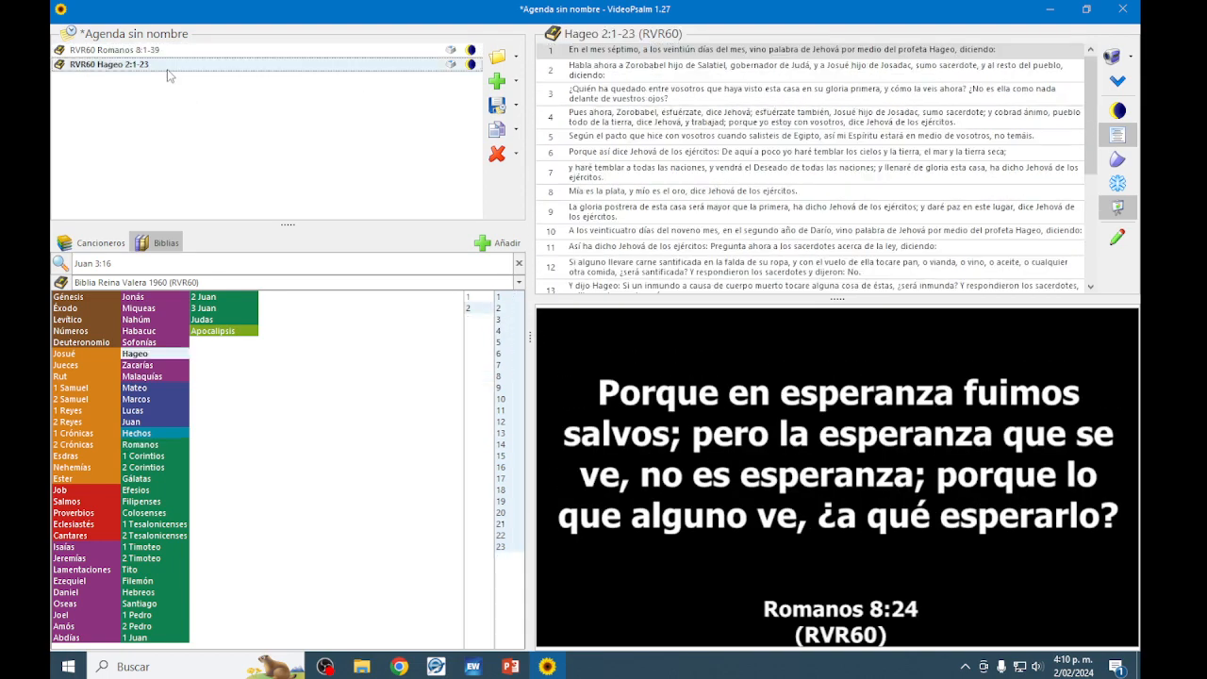
click(171, 51)
scroll(688, 213, down, 10)
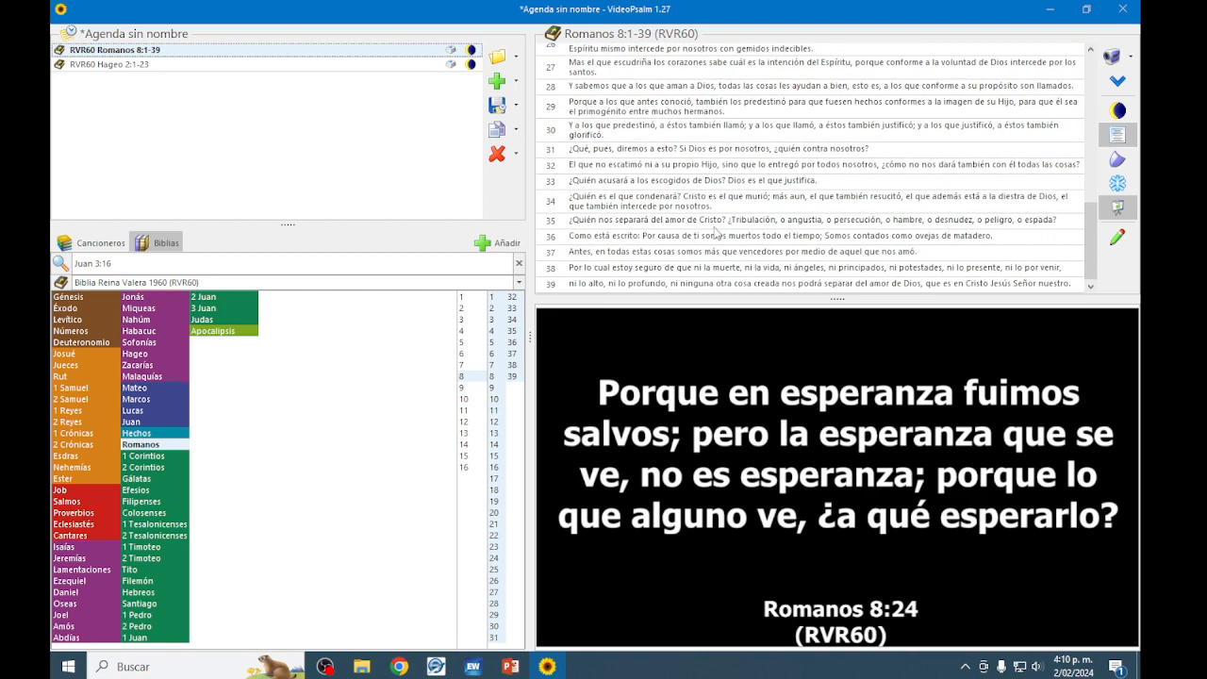
click(695, 214)
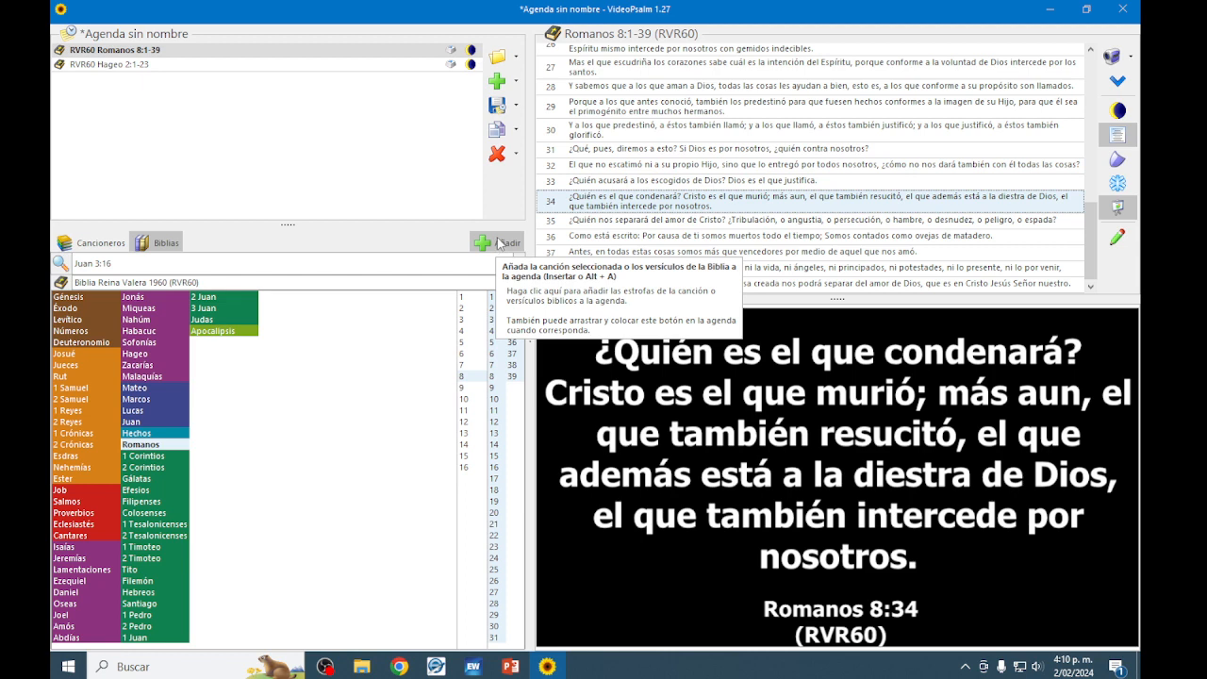
Search the songbooks for "Dios de mi corazón en ti encontr"
click(79, 242)
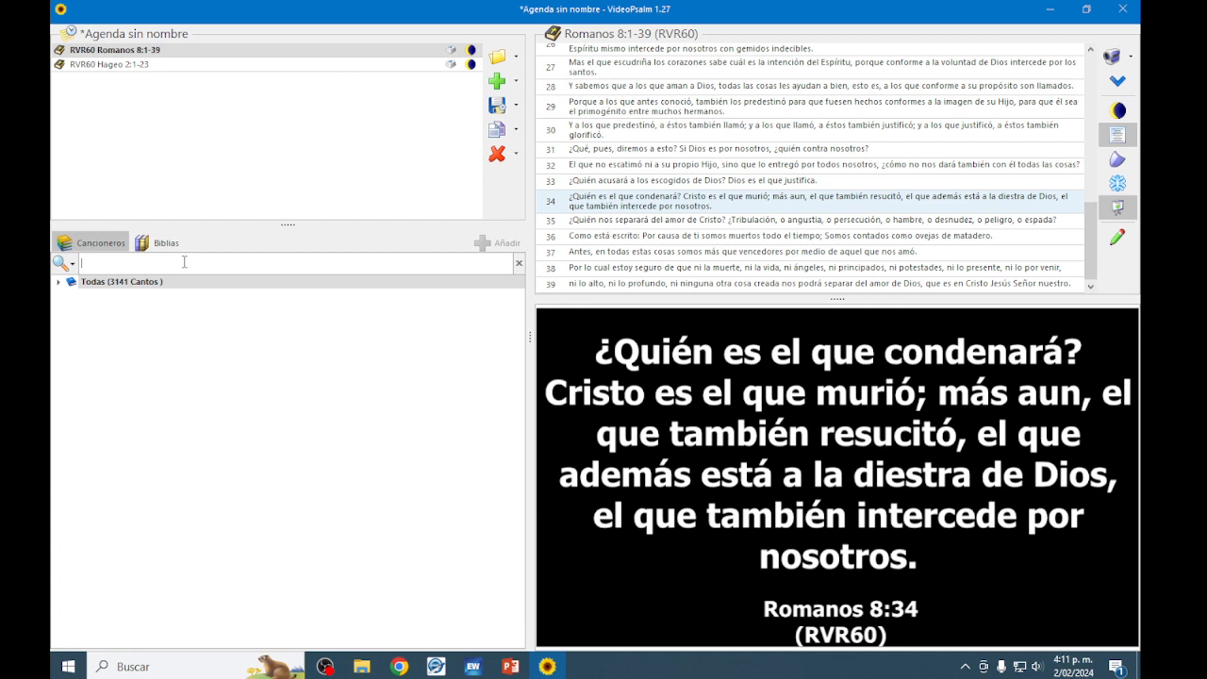
text(dios)
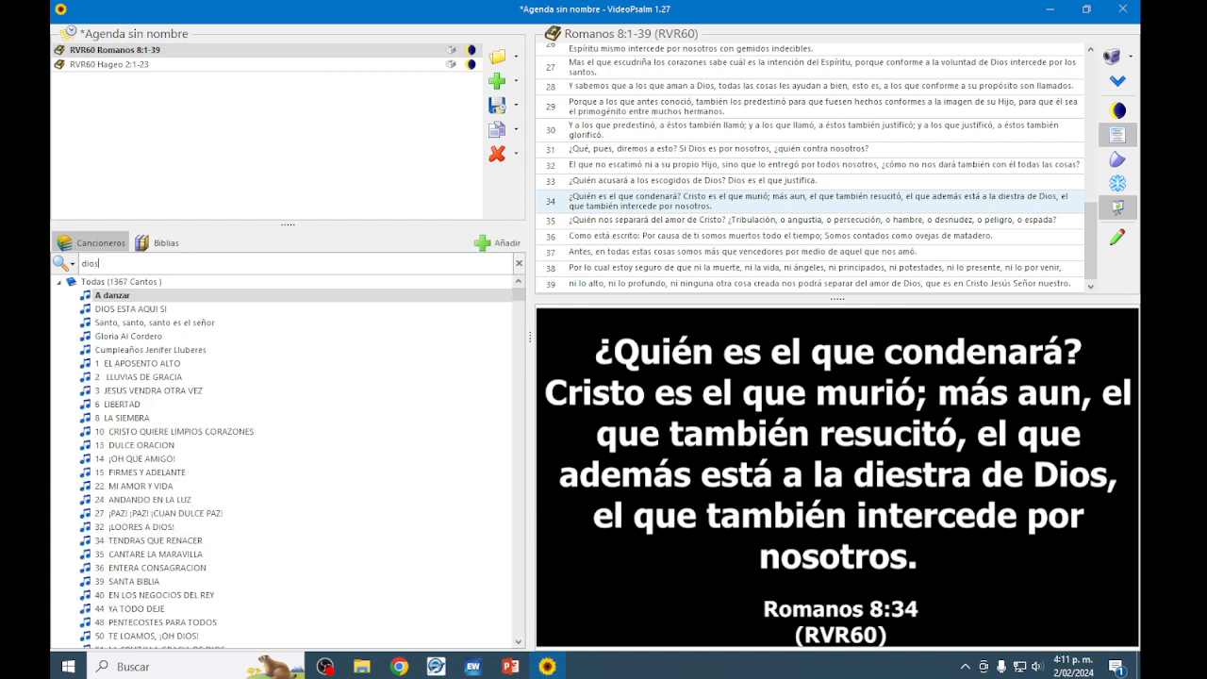
key(BackSpace)
key(BackSpace)
key(BackSpace)
key(BackSpace)
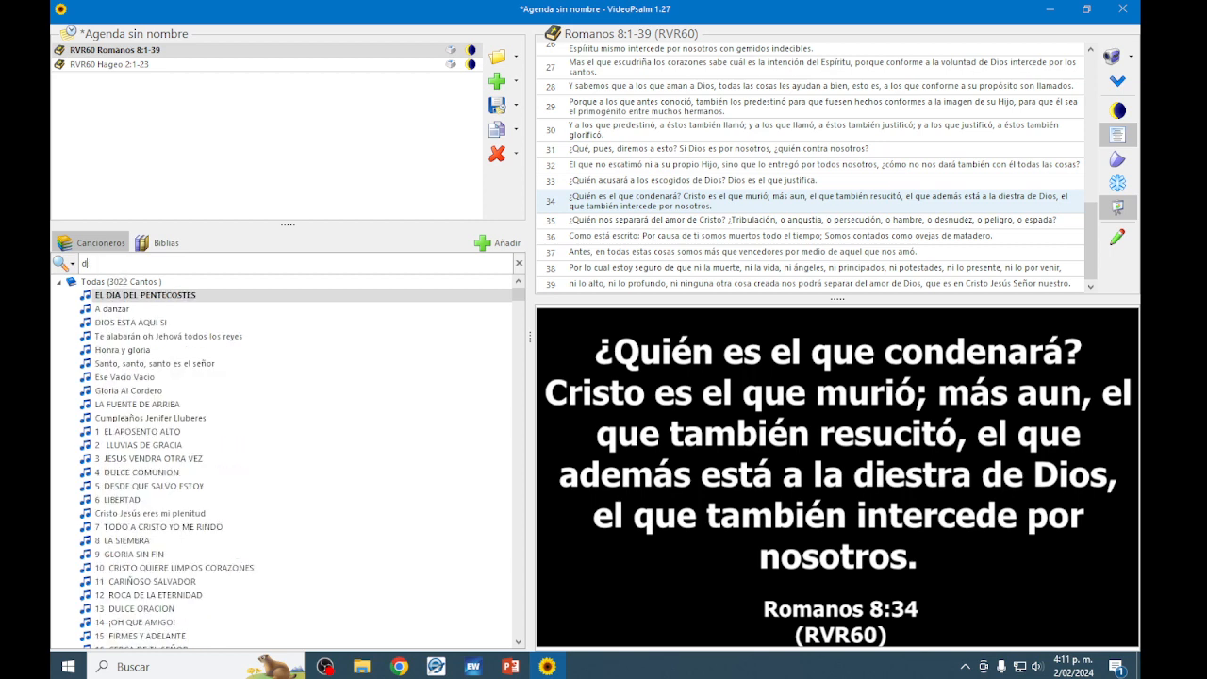
text(Dis)
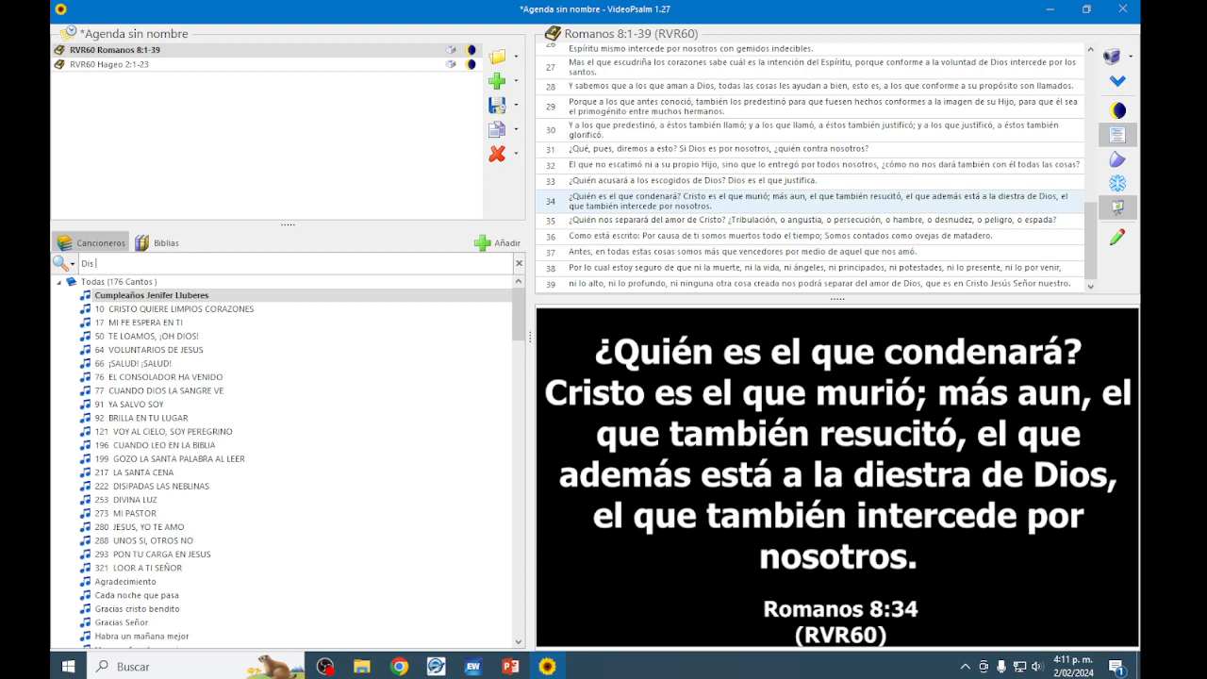
key(BackSpace)
text(os de mi cora)
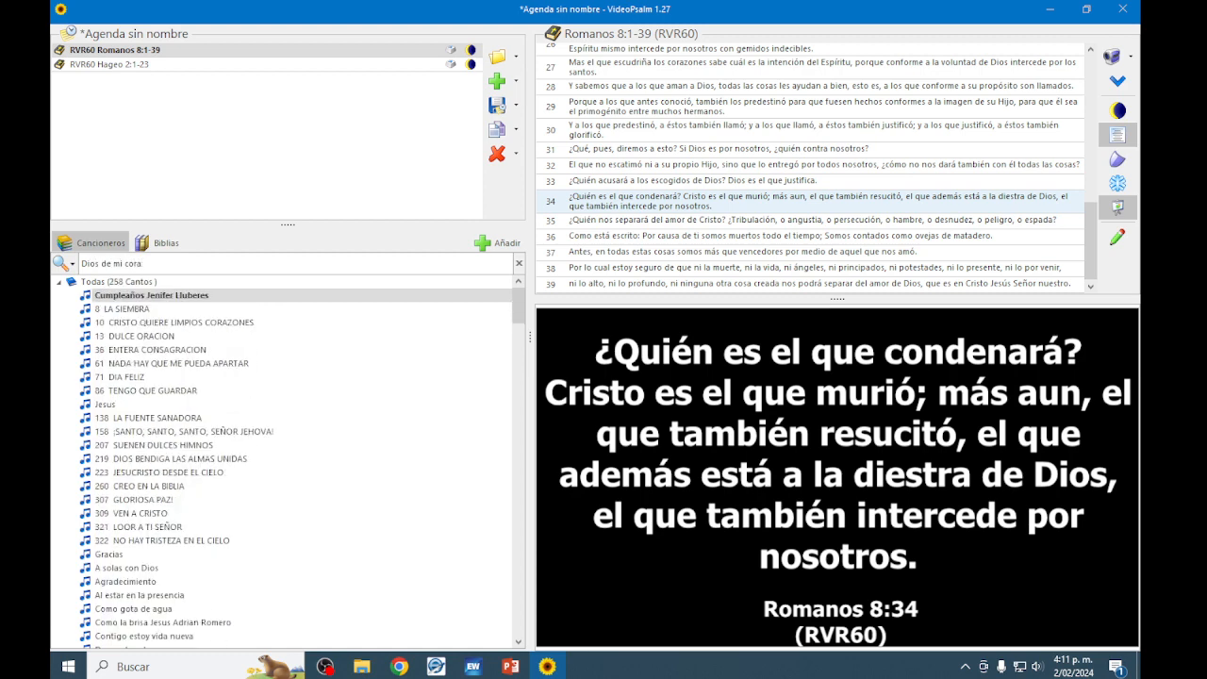
text(zón)
text(en ti e)
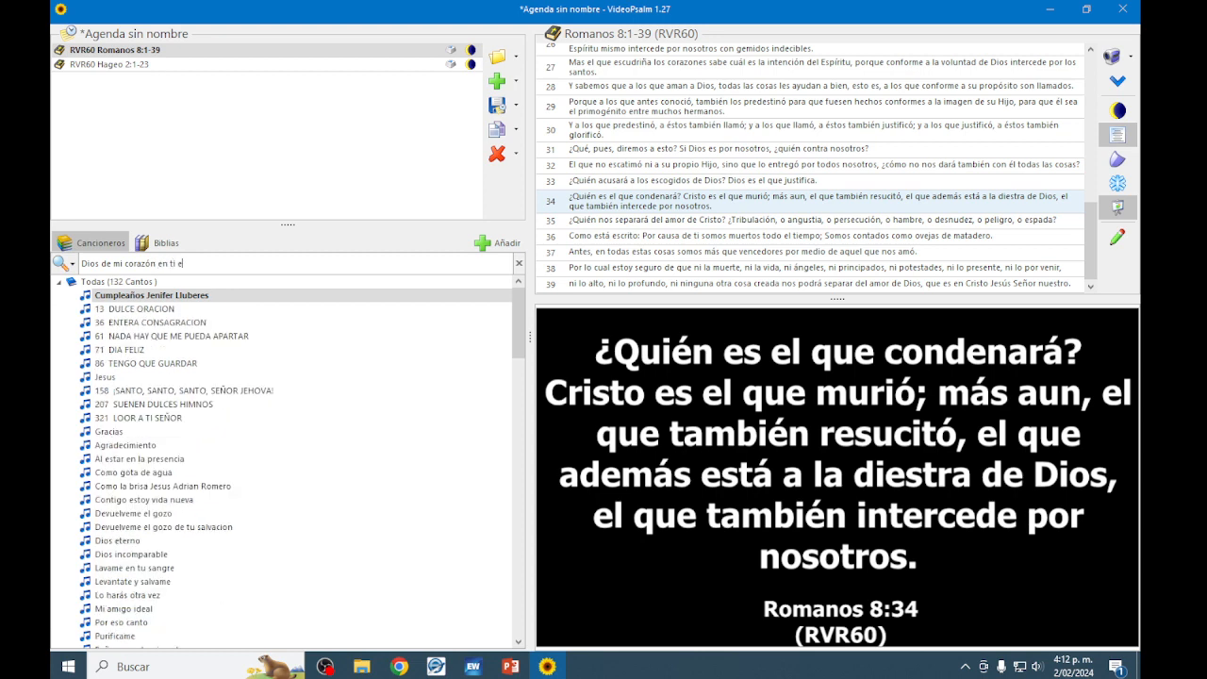
text(ncontr)
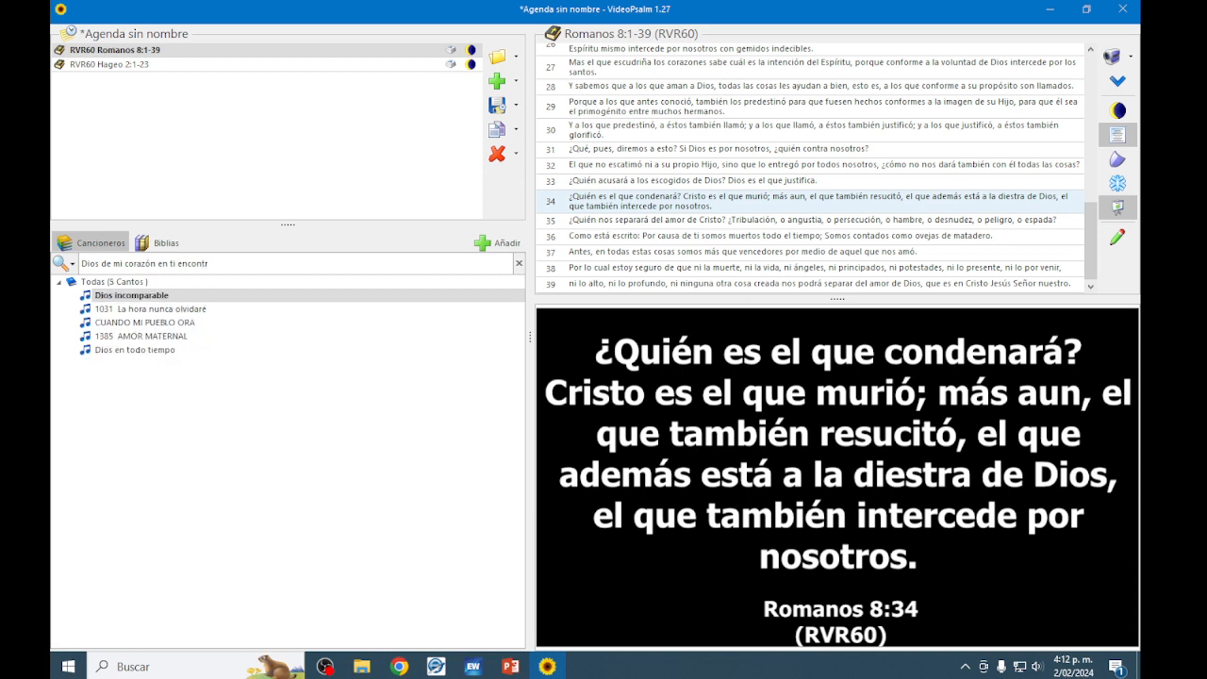
Load the song "Dios incomparable" and project its verses in order from V1 to V4
click(165, 297)
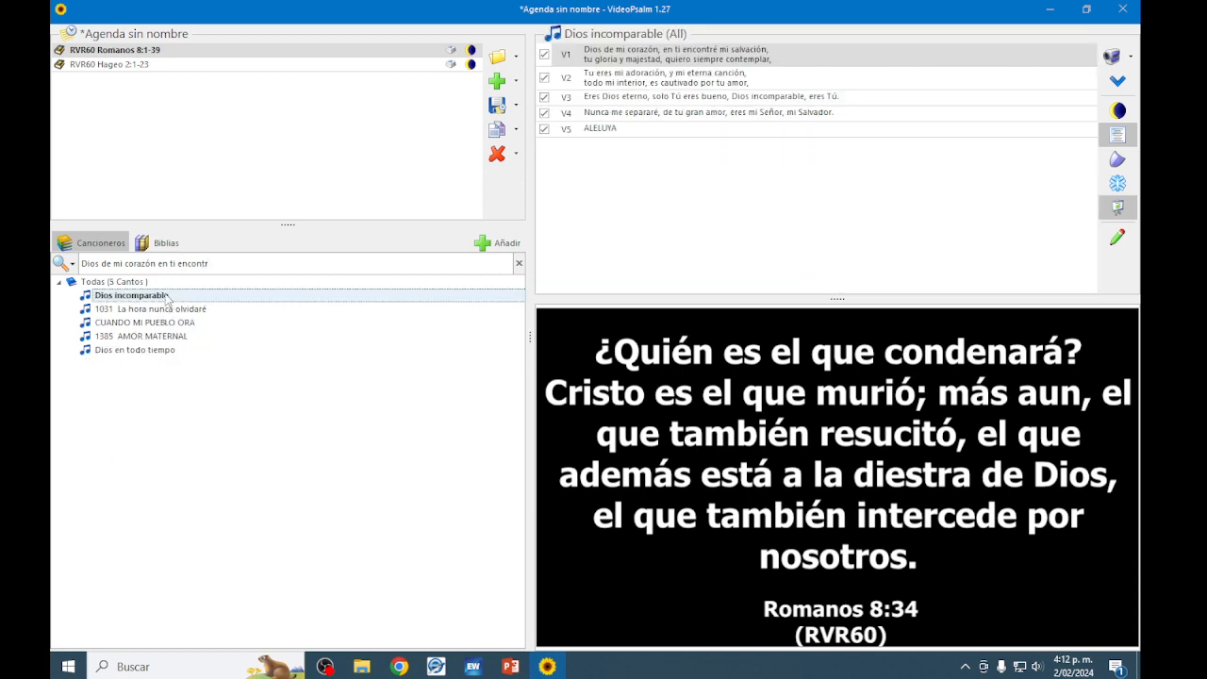
click(627, 59)
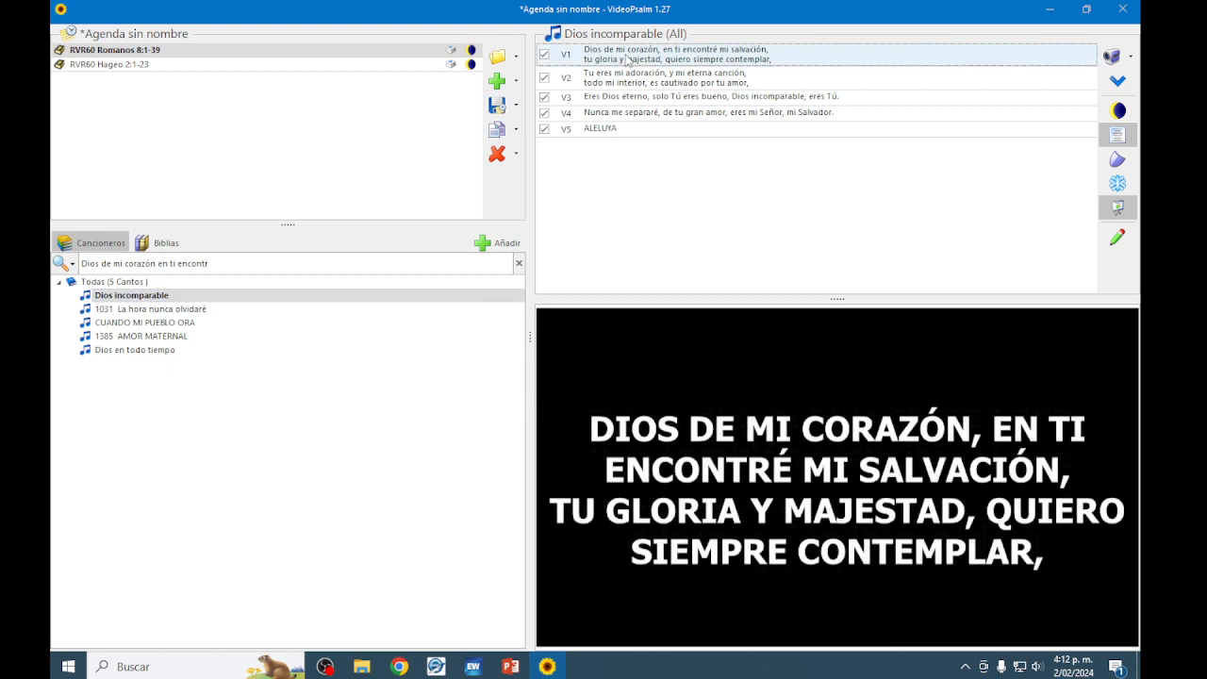
key(Down)
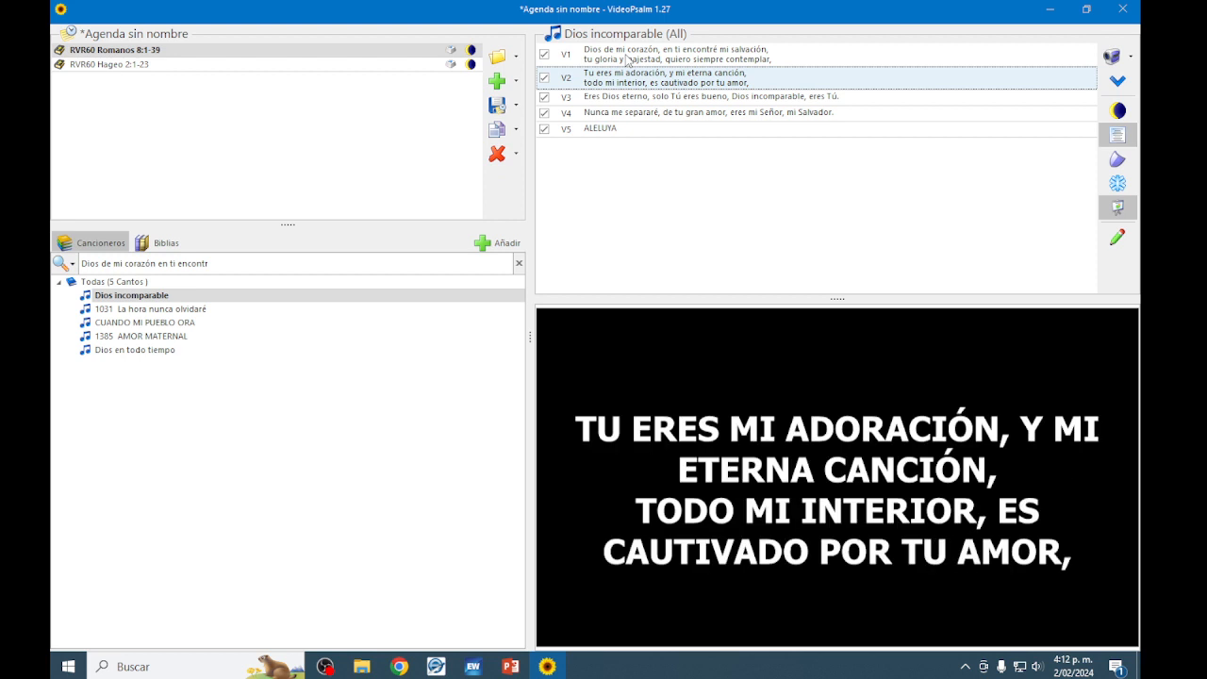
key(Down)
key(Down)
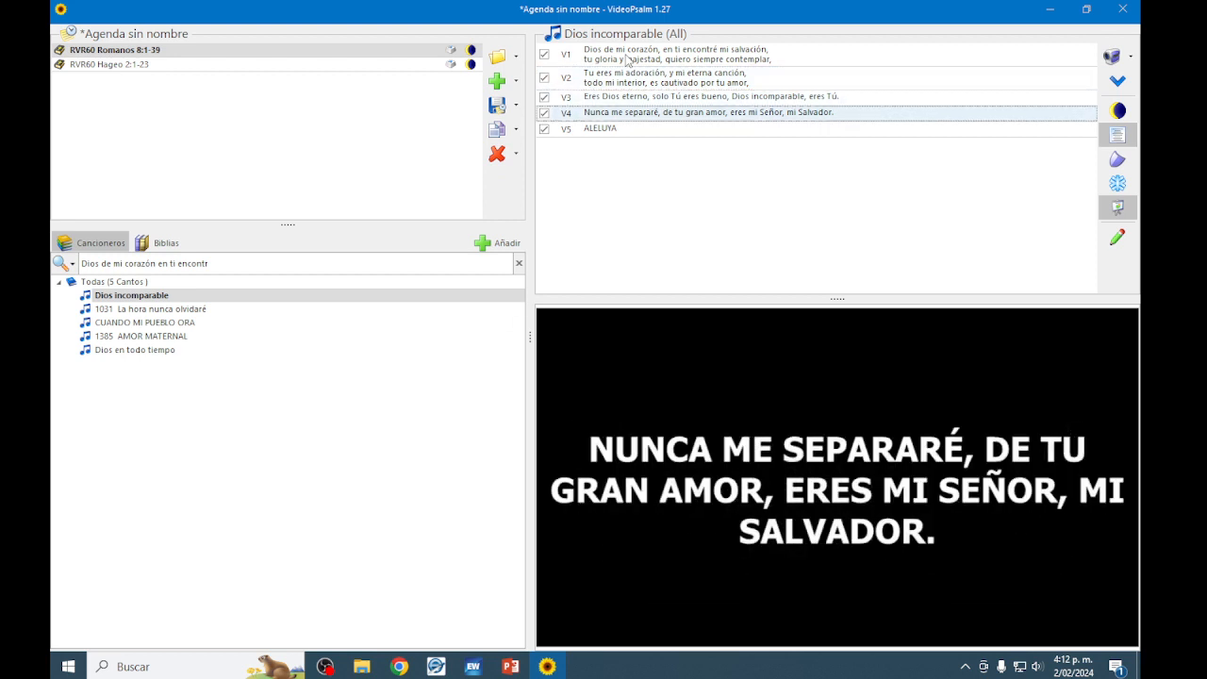
Step the projected song back to V1, advance through its verses to V4 again, and return to V1
key(Up)
key(Up)
key(Up)
key(Up)
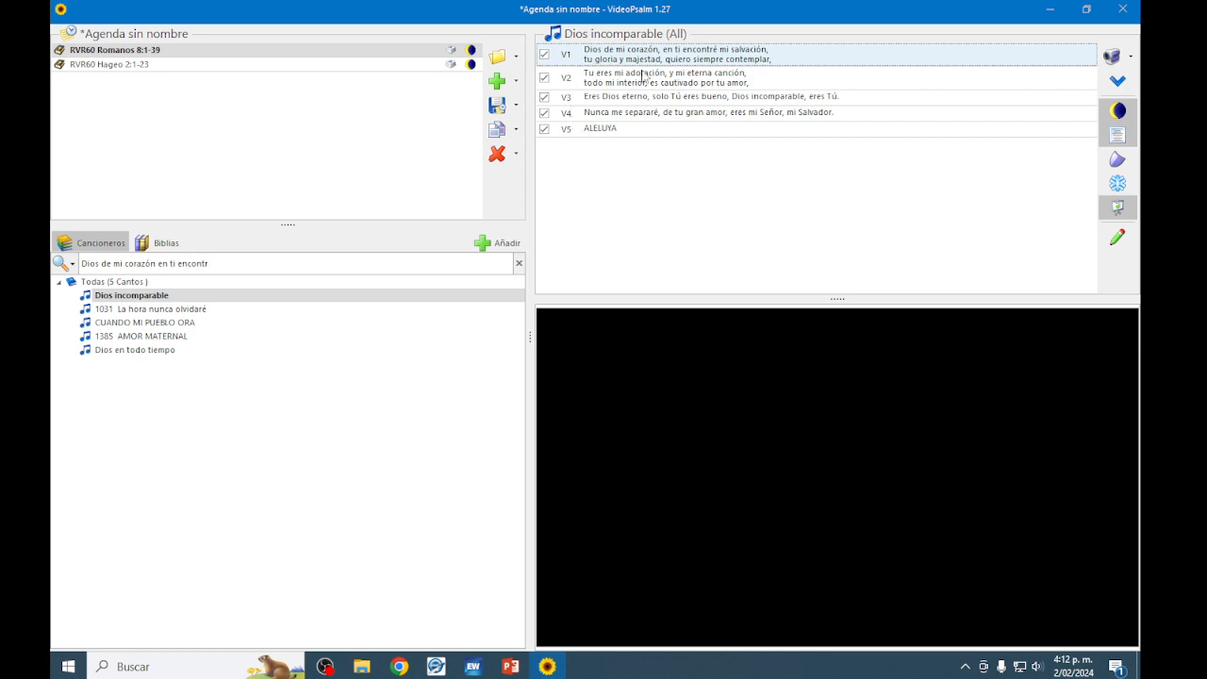
key(Down)
key(Down)
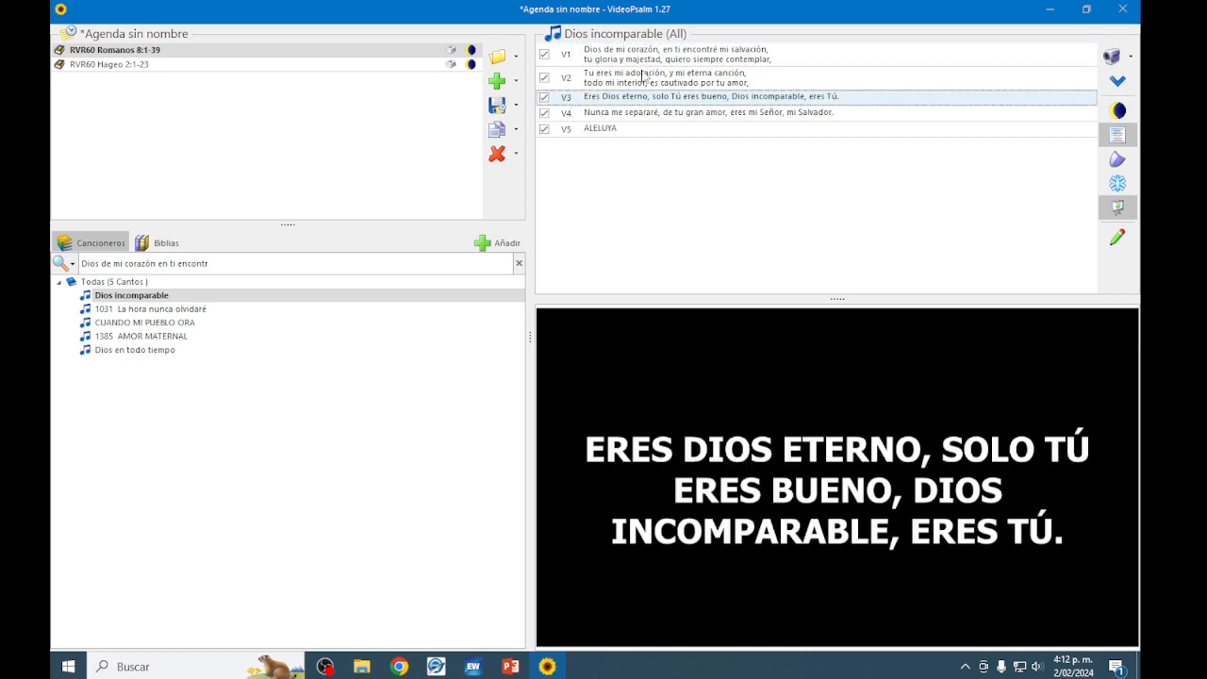
key(Down)
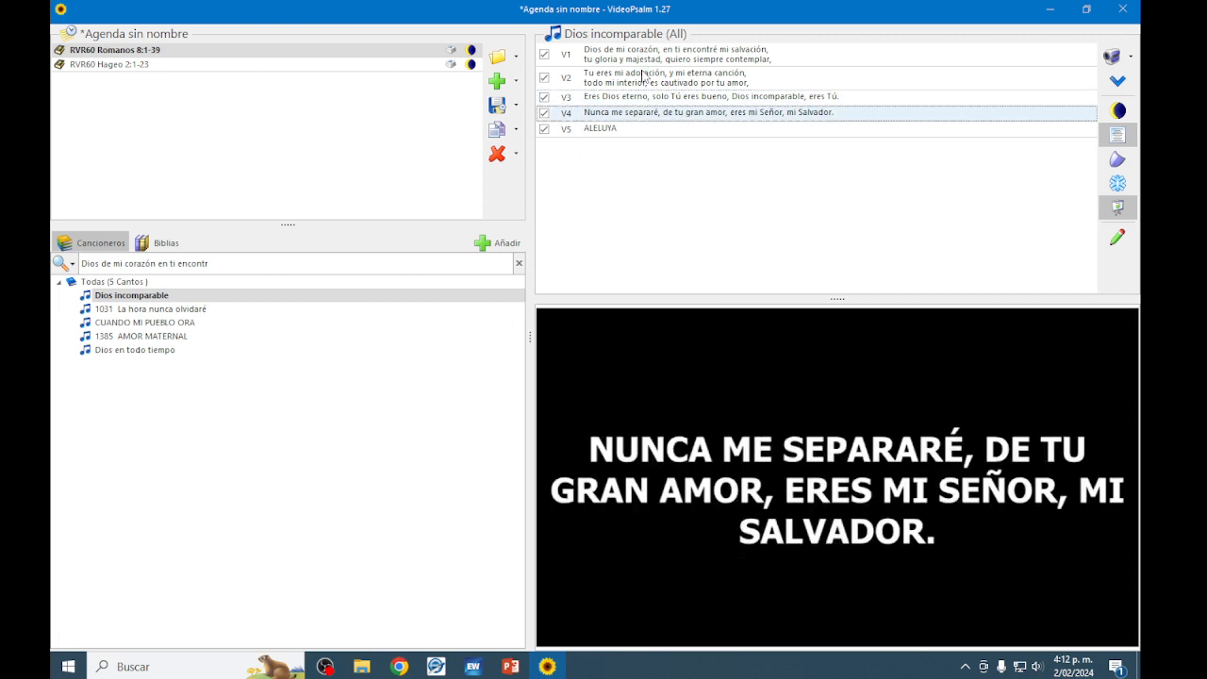
key(Home)
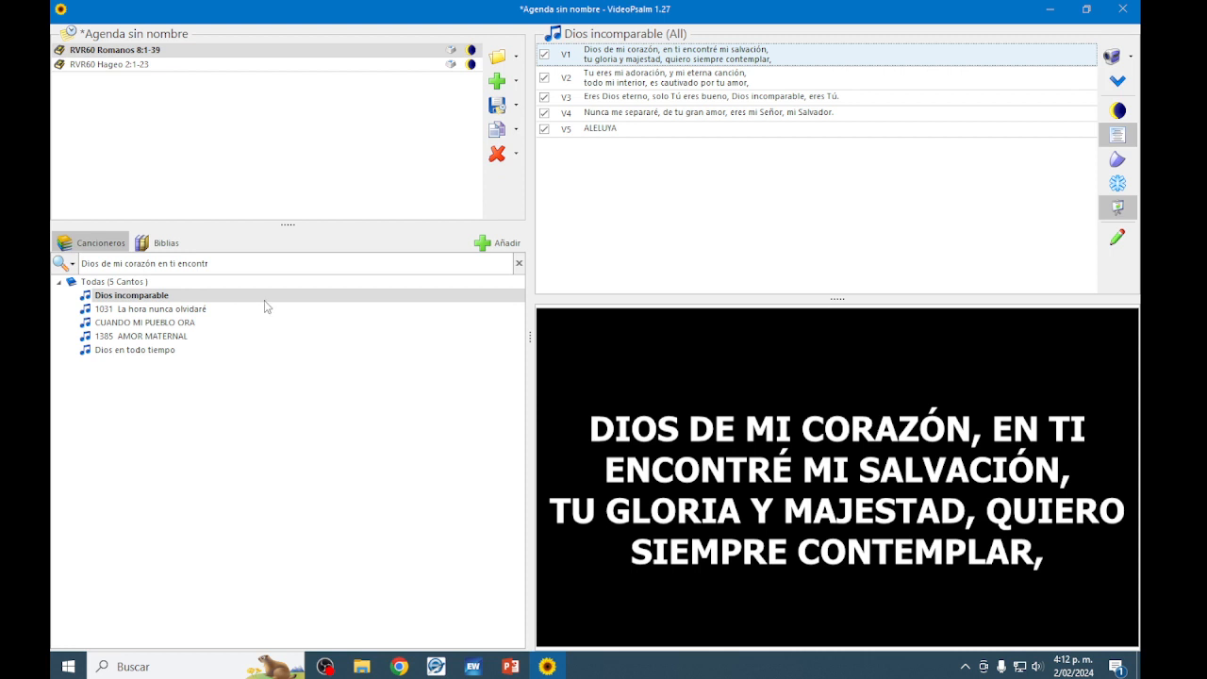
Add the songs "Dios incomparable", "CUANDO MI PUEBLO ORA" and "Dios en todo tiempo" to the agenda
click(502, 247)
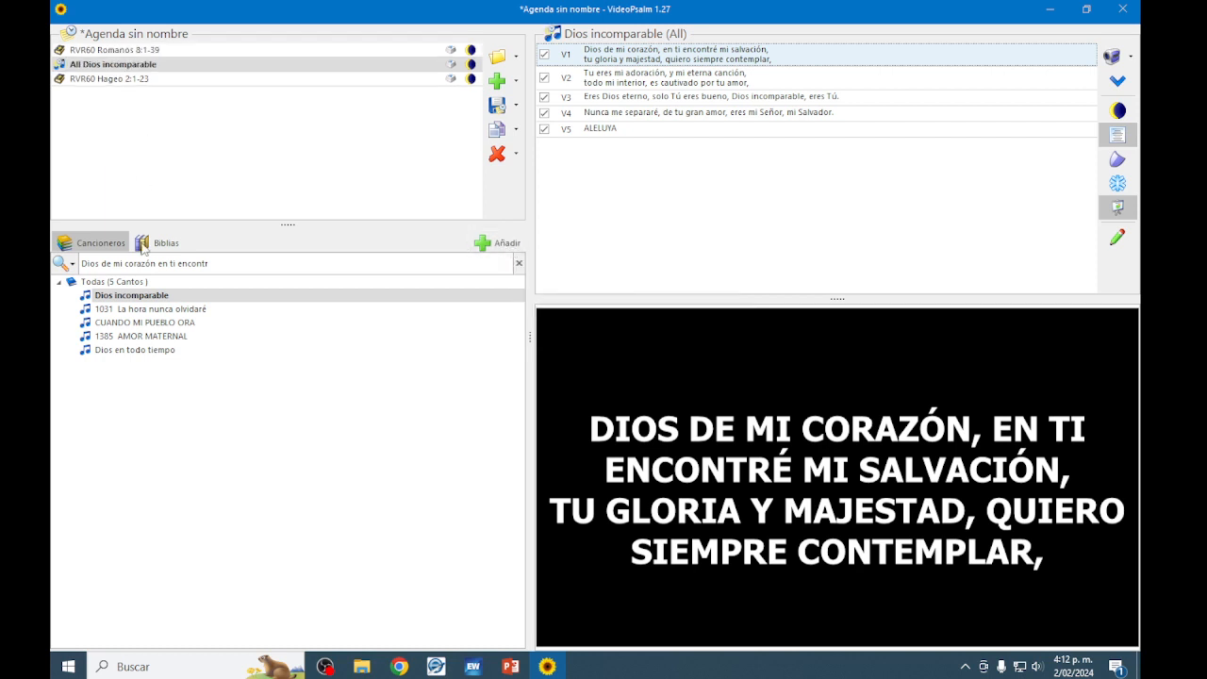
click(141, 323)
click(500, 245)
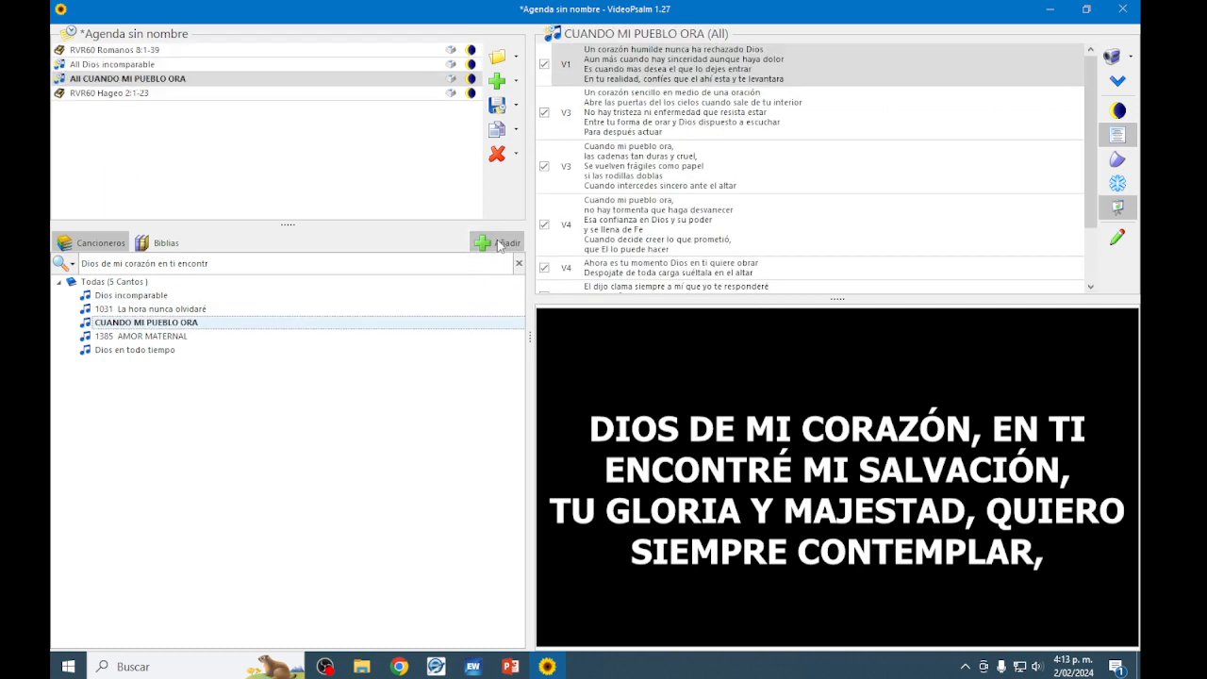
click(160, 352)
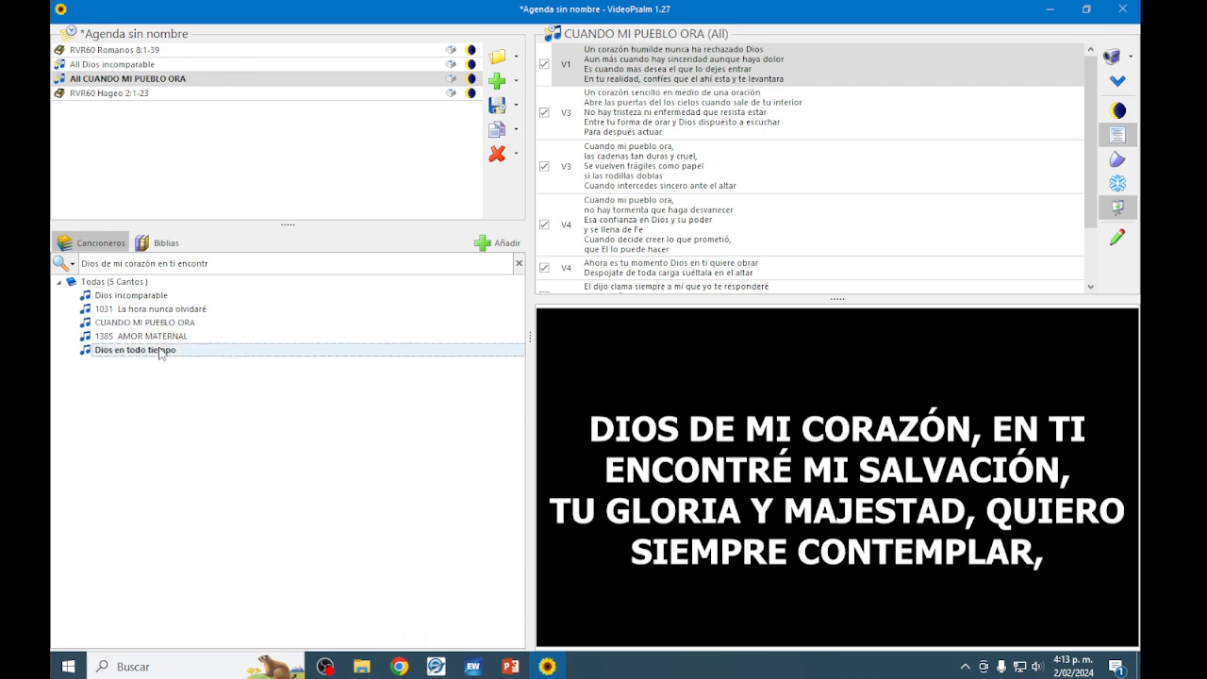
click(500, 243)
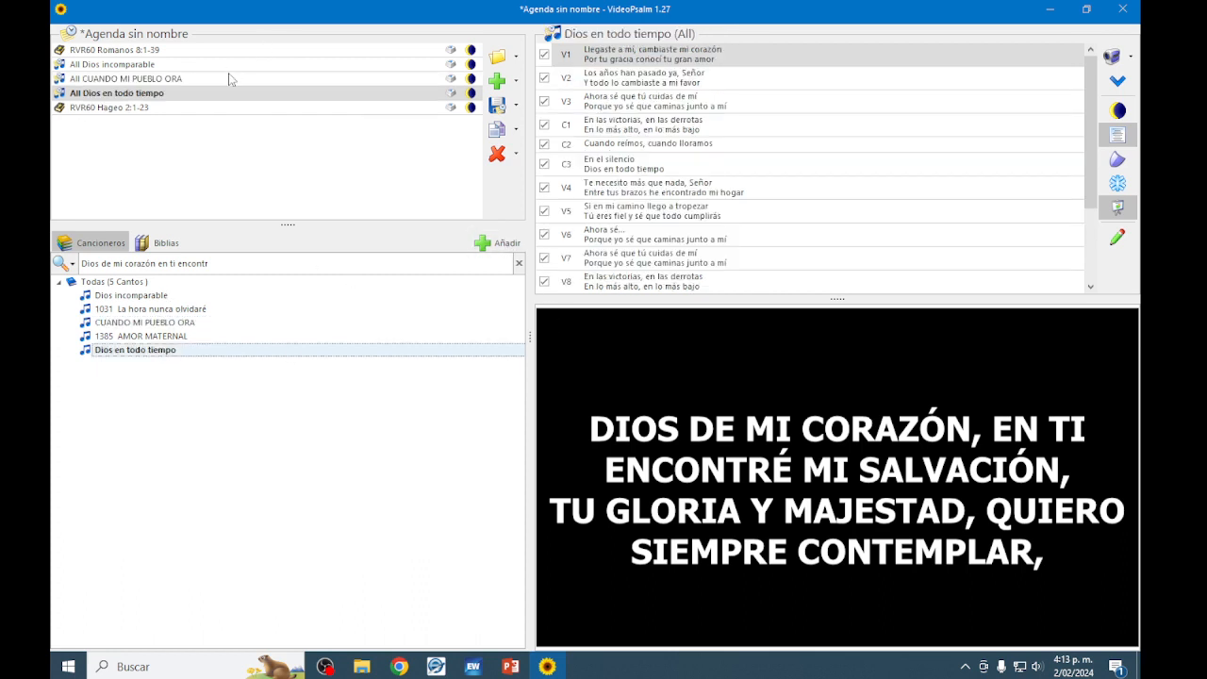
Remove the Hageo 2:1-23 entry from the agenda
click(168, 110)
click(496, 154)
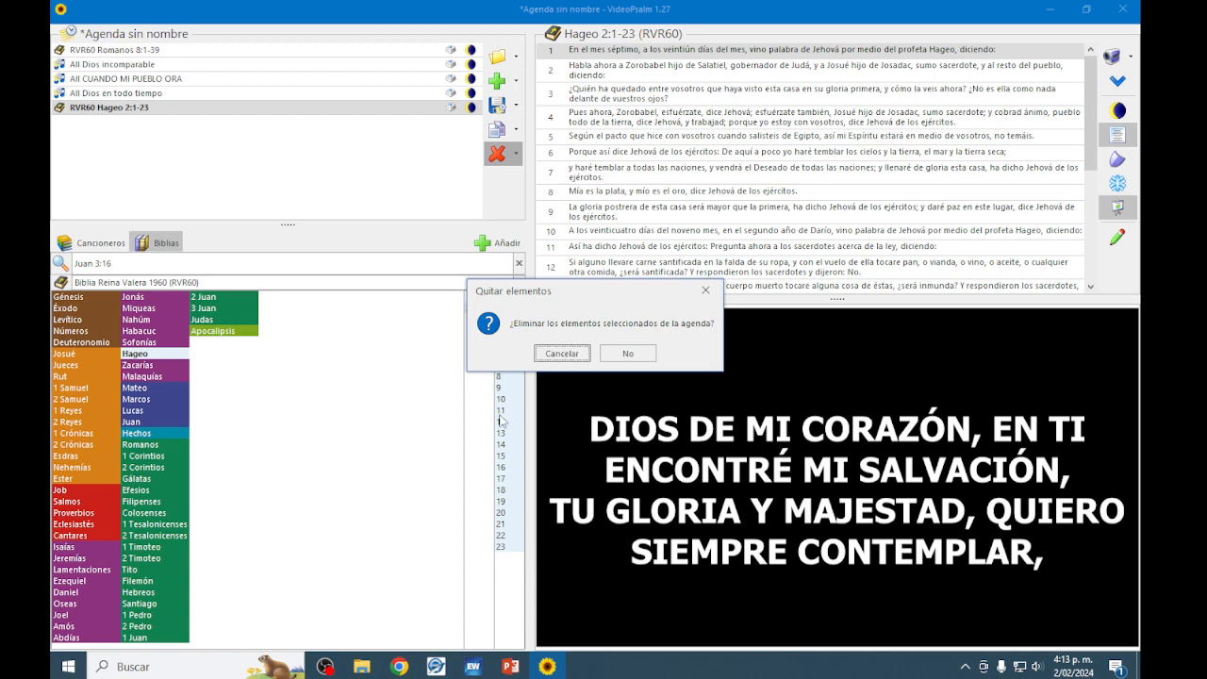
click(556, 355)
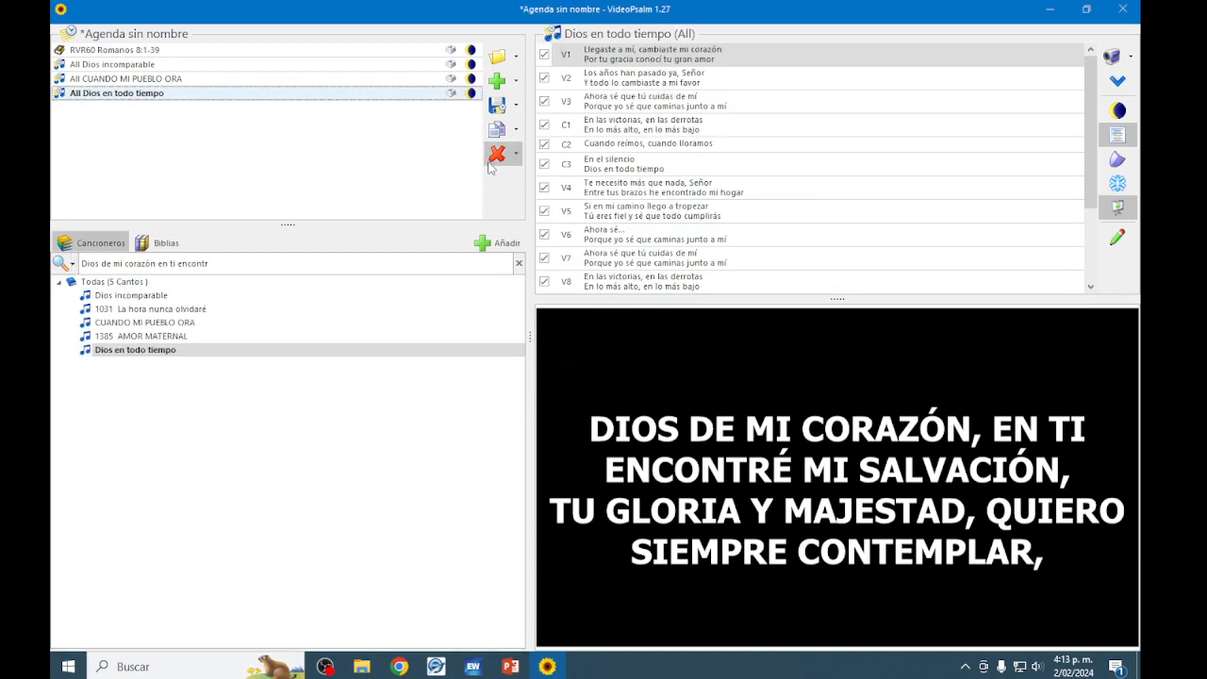
Remove the songs "Dios en todo tiempo", "CUANDO MI PUEBLO ORA" and "Dios incomparable" from the agenda one by one
click(497, 152)
click(563, 354)
click(503, 154)
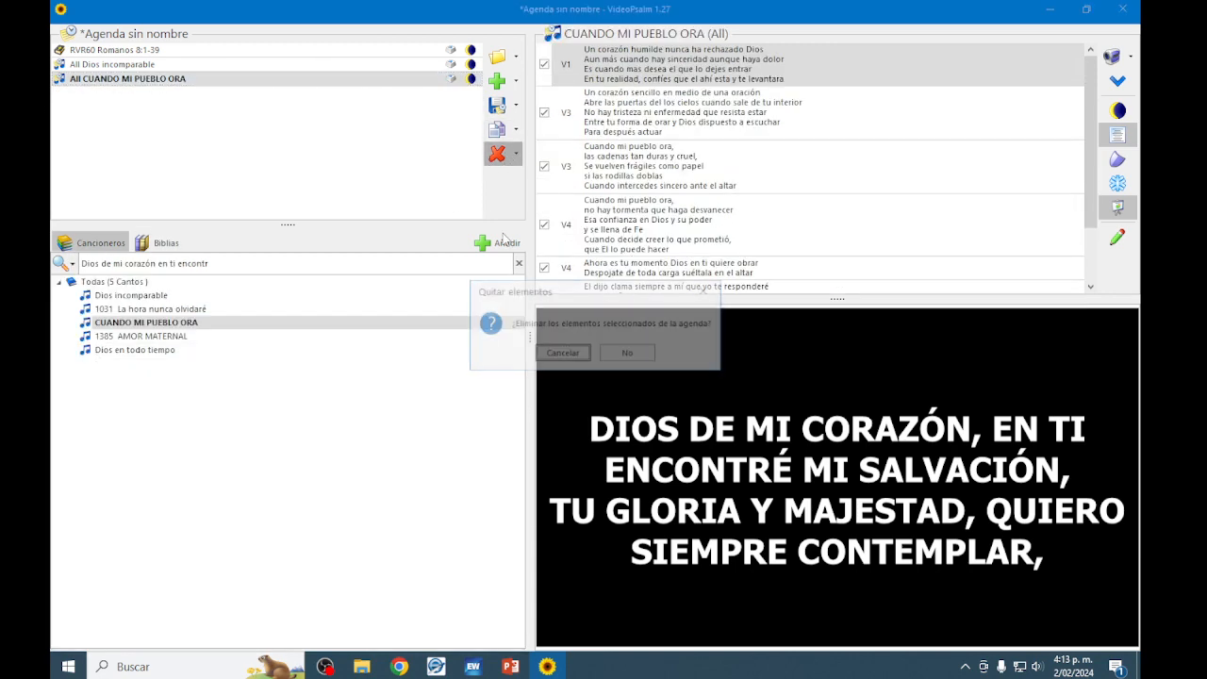
click(544, 354)
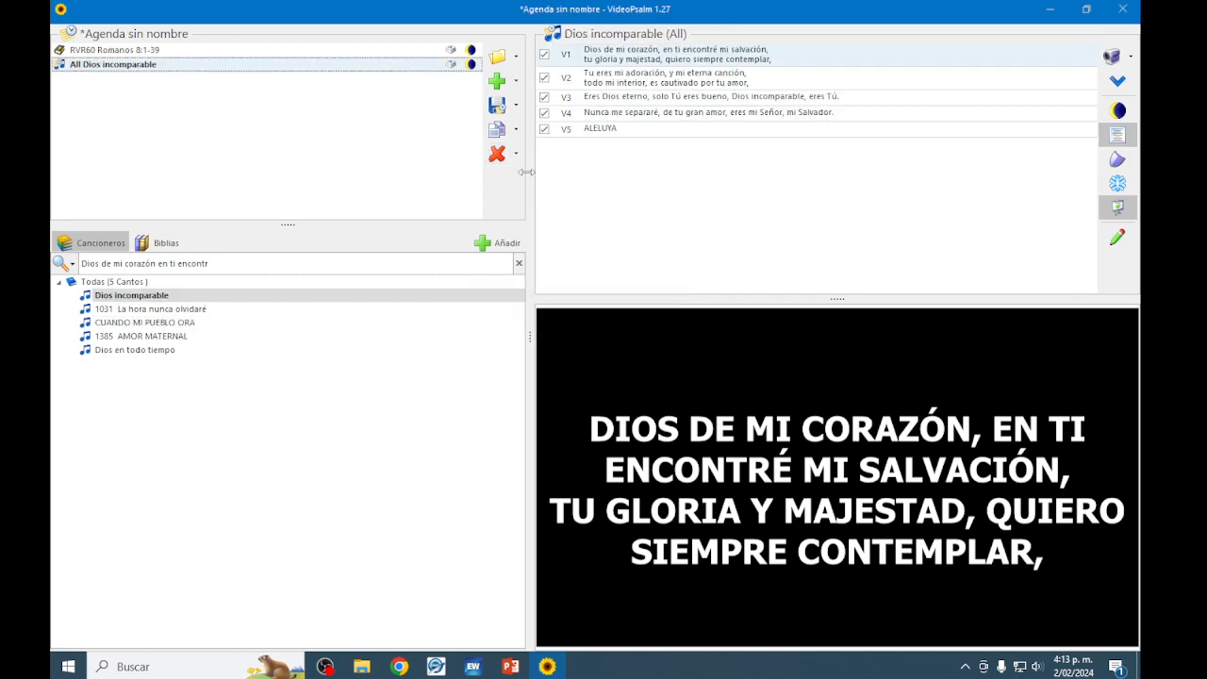
click(497, 153)
click(560, 352)
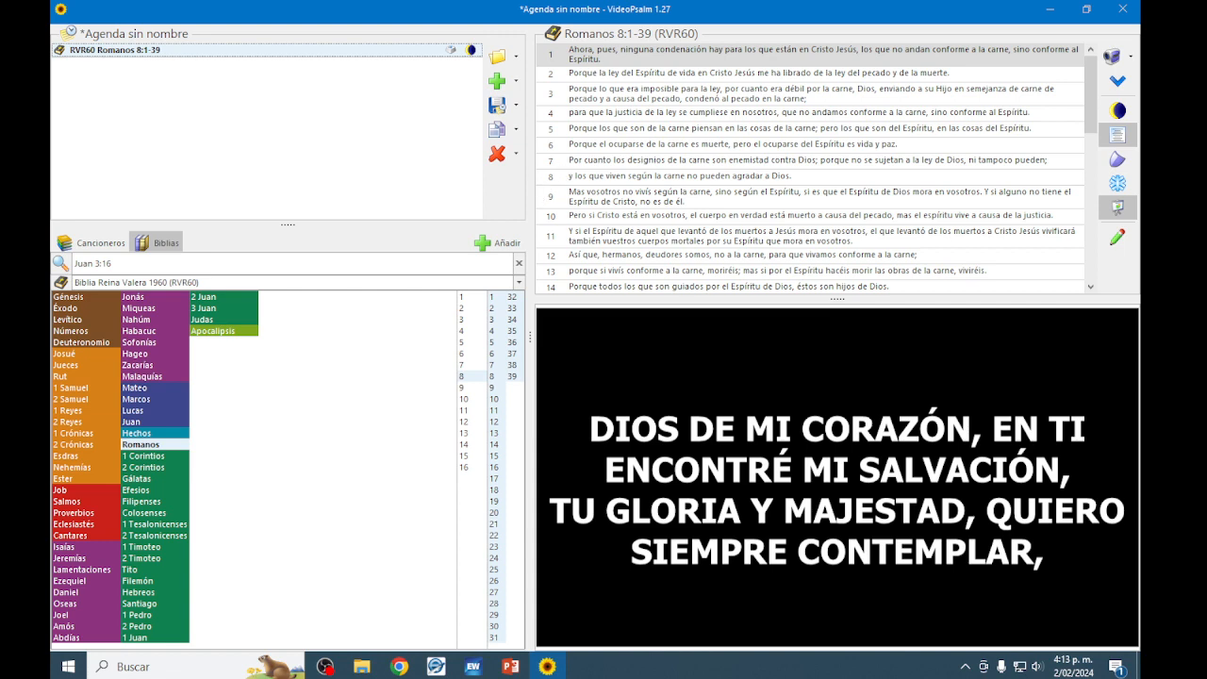
Hide the projected text, and project verse 1 of Romanos 8
click(1124, 137)
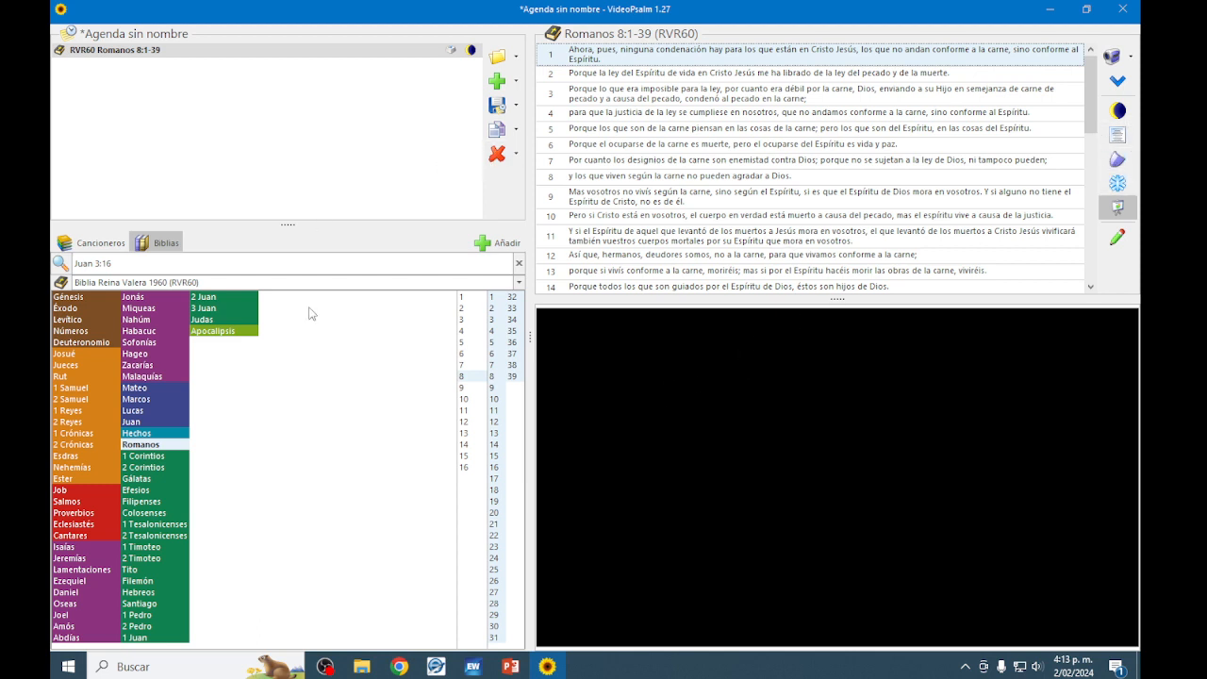
double_click(626, 59)
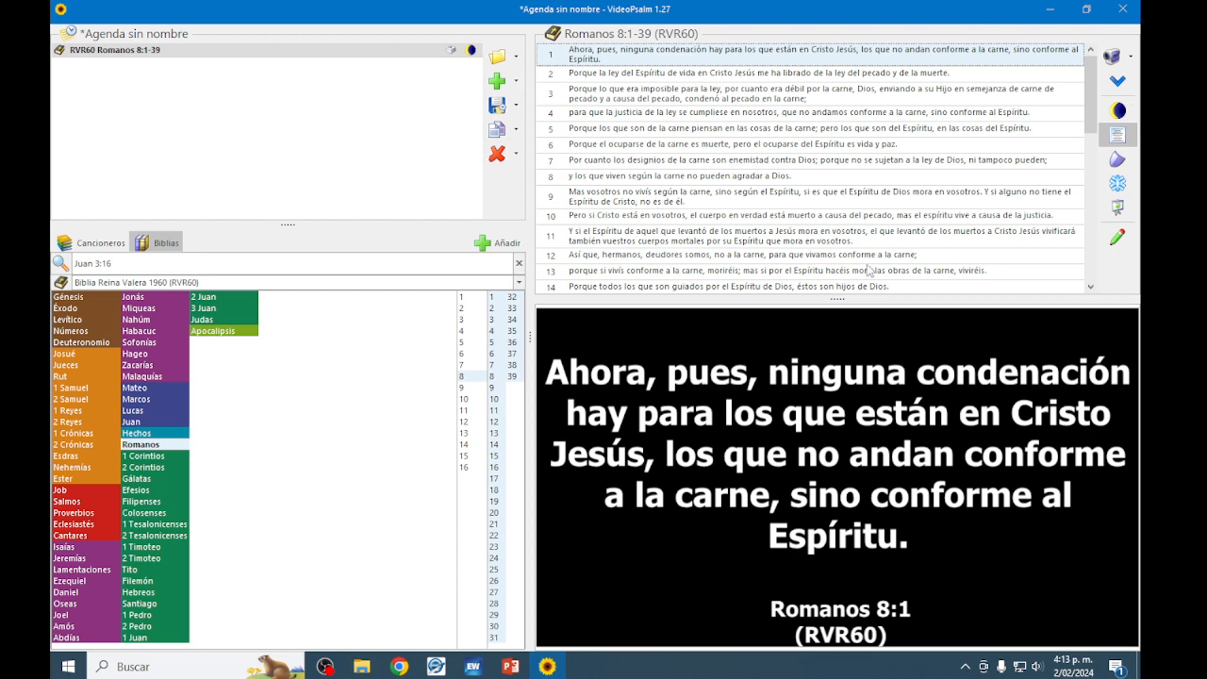
Turn on the projection screen option, and hide and show the projected text of Romanos 8:1
click(1117, 135)
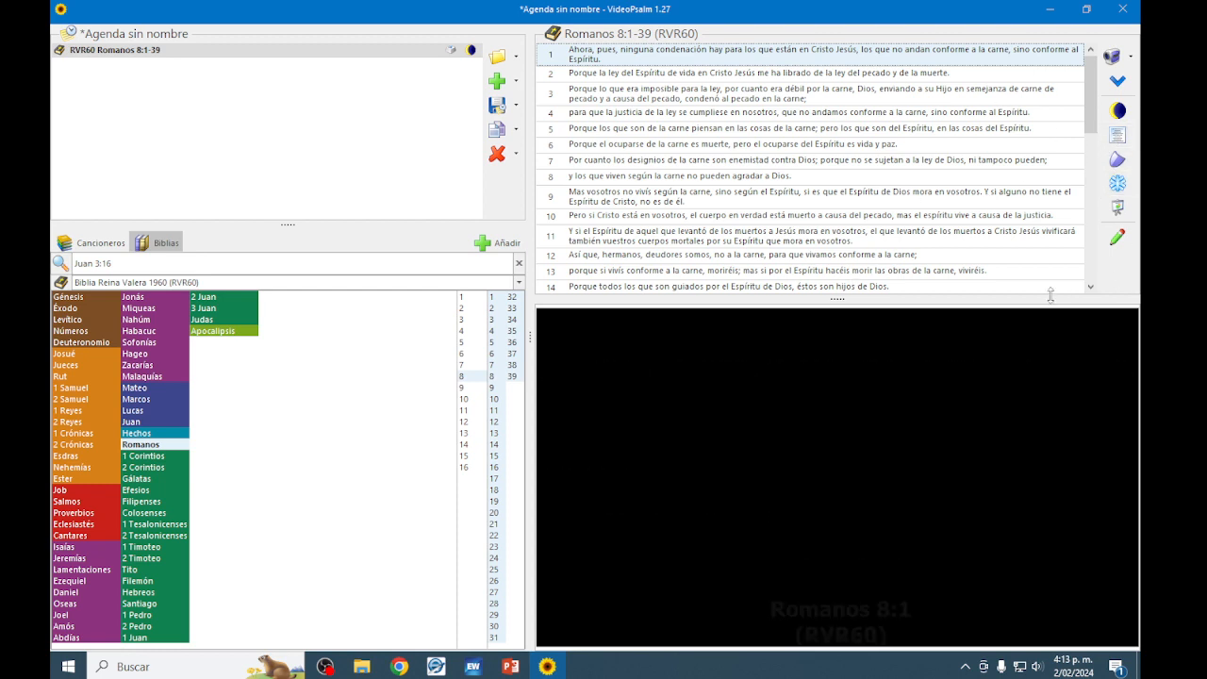
click(1119, 213)
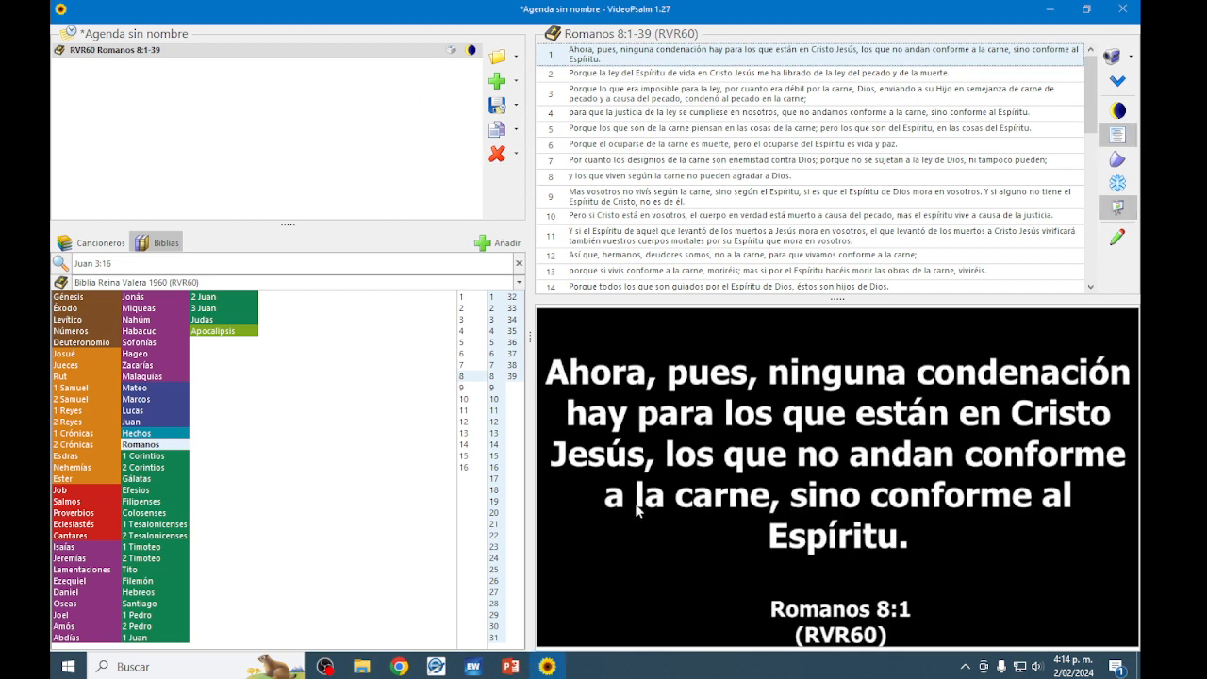
click(1116, 134)
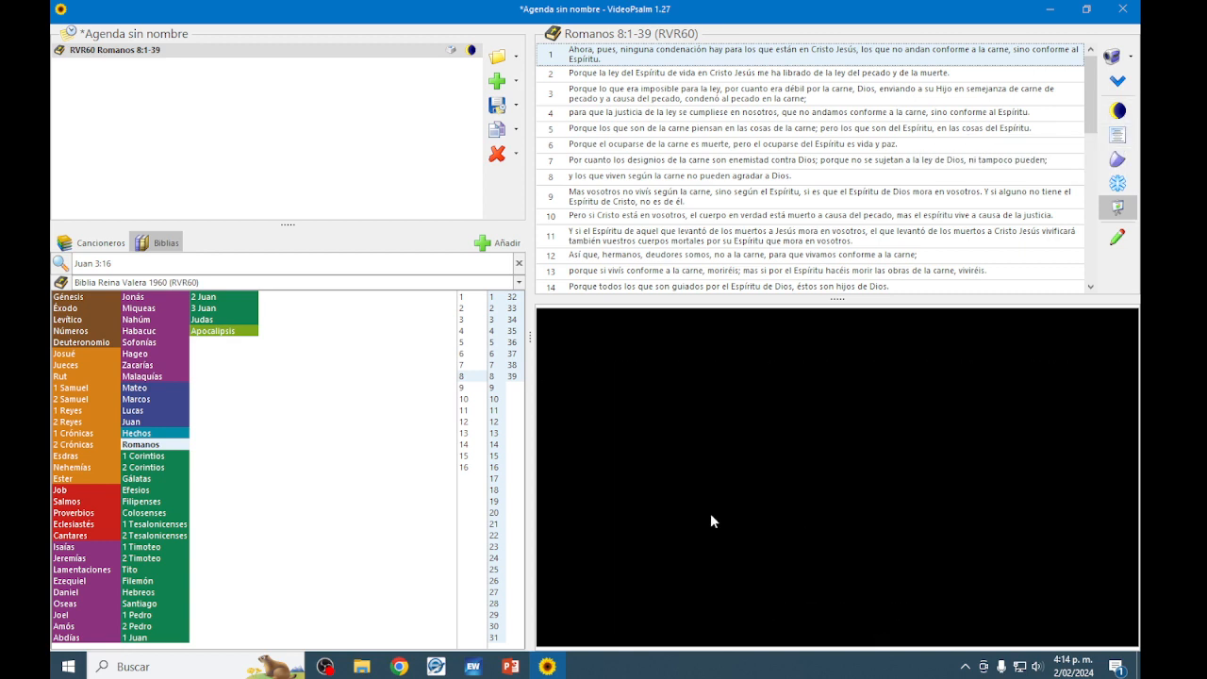
click(1117, 134)
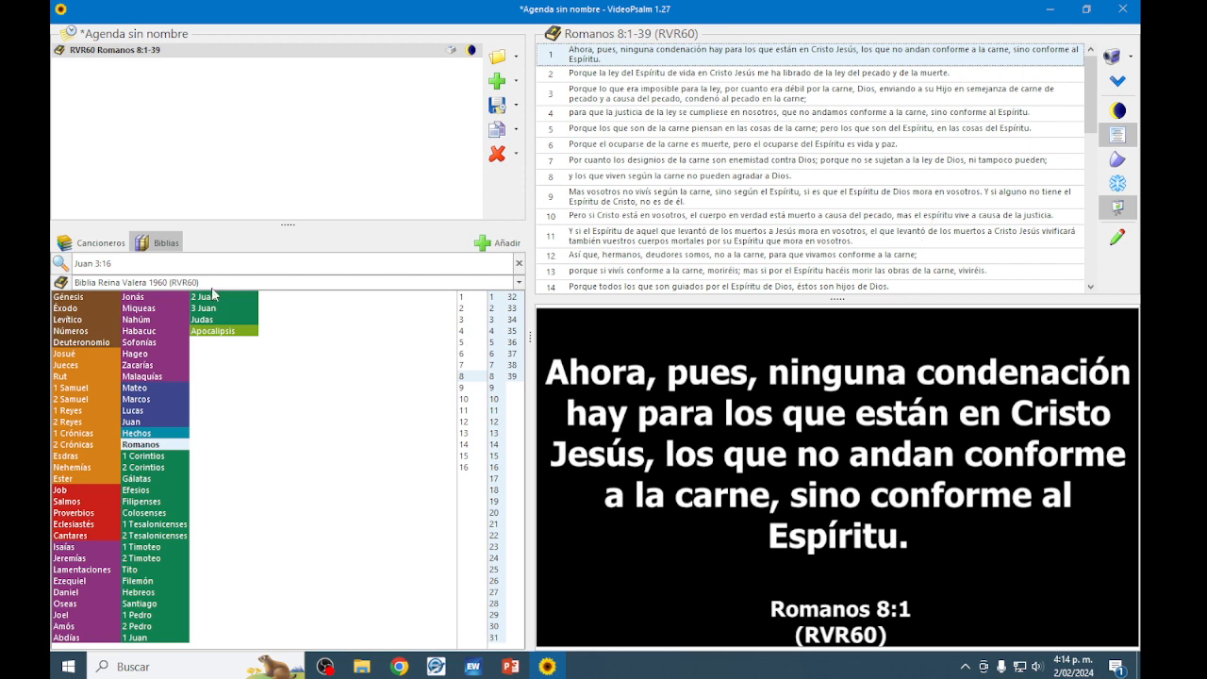
Open the song "Dios incomparable" from the songbooks and project its verses 3 and 4, returning to verse 1
click(95, 244)
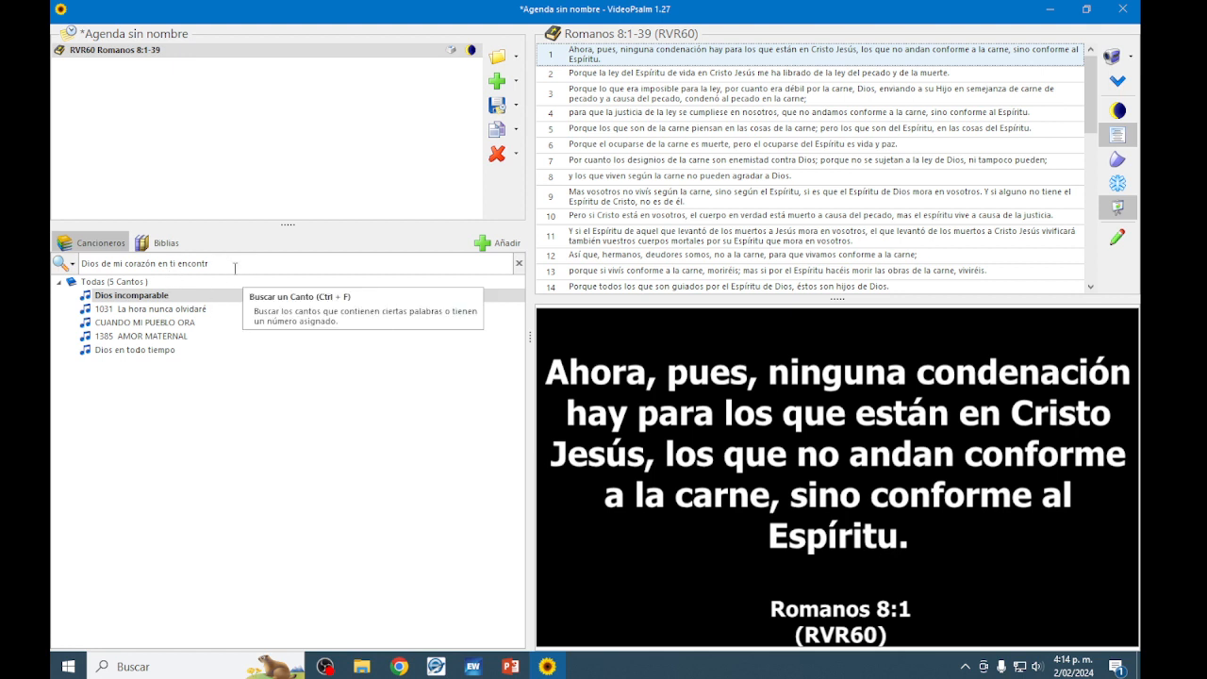
click(155, 296)
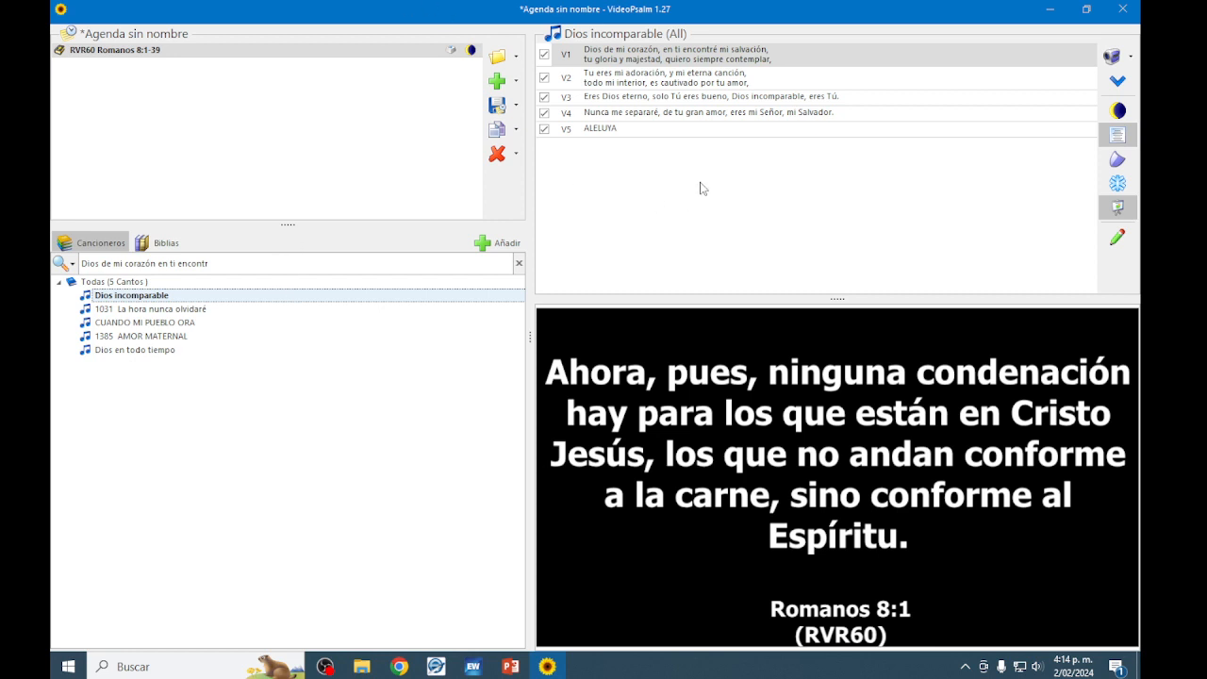
click(657, 98)
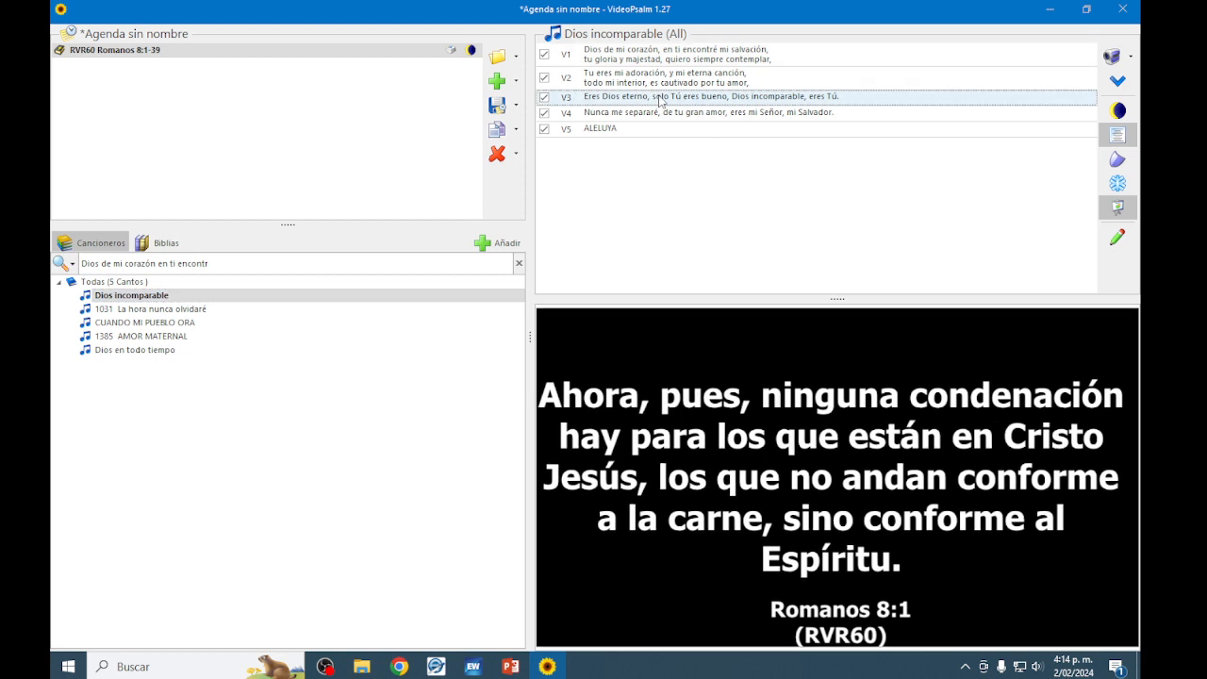
key(Down)
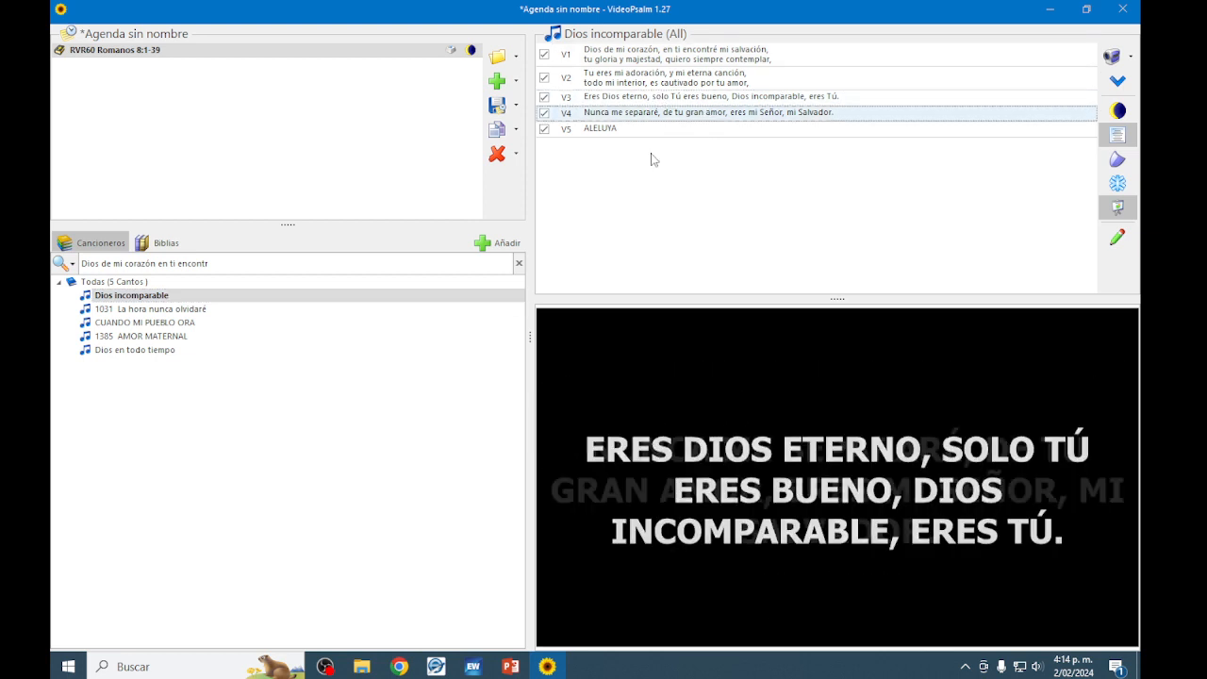
key(Up)
key(Down)
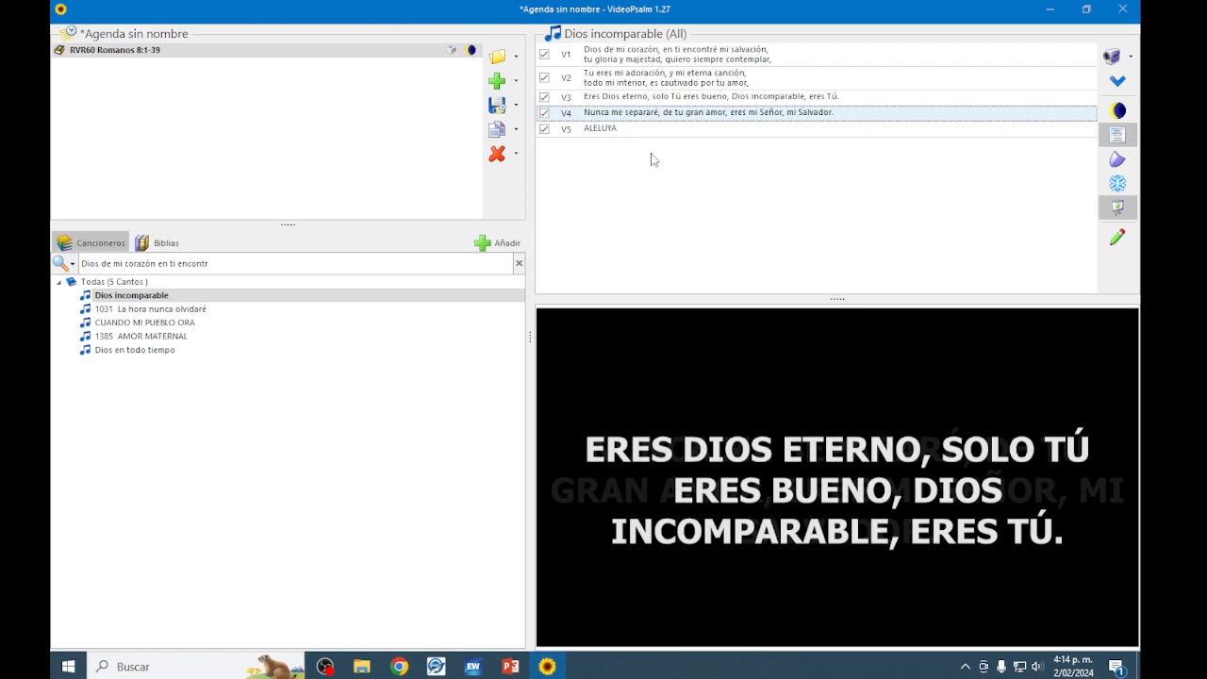
key(Up)
key(Up)
key(Up)
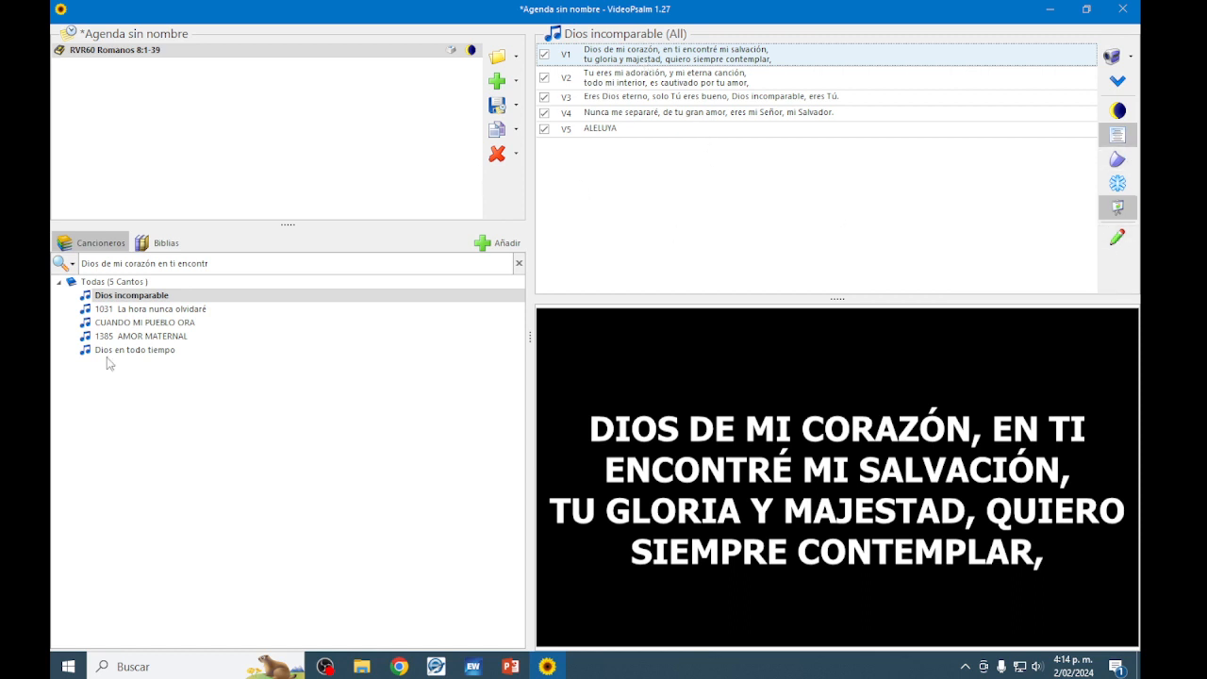
Merge verse 4 of "Dios incomparable" into verse 3 by deleting the "Estrofa 4" heading and blank line, and leave edit mode
click(1120, 237)
scroll(447, 355, down, 2)
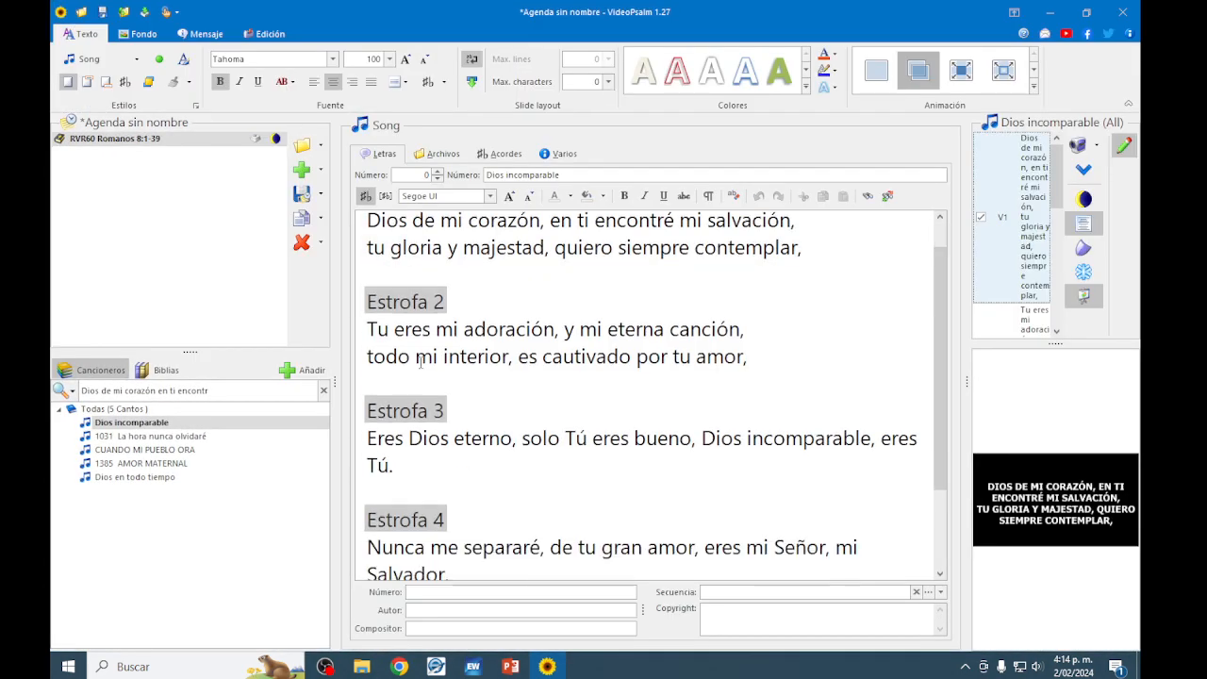
scroll(413, 421, up, 1)
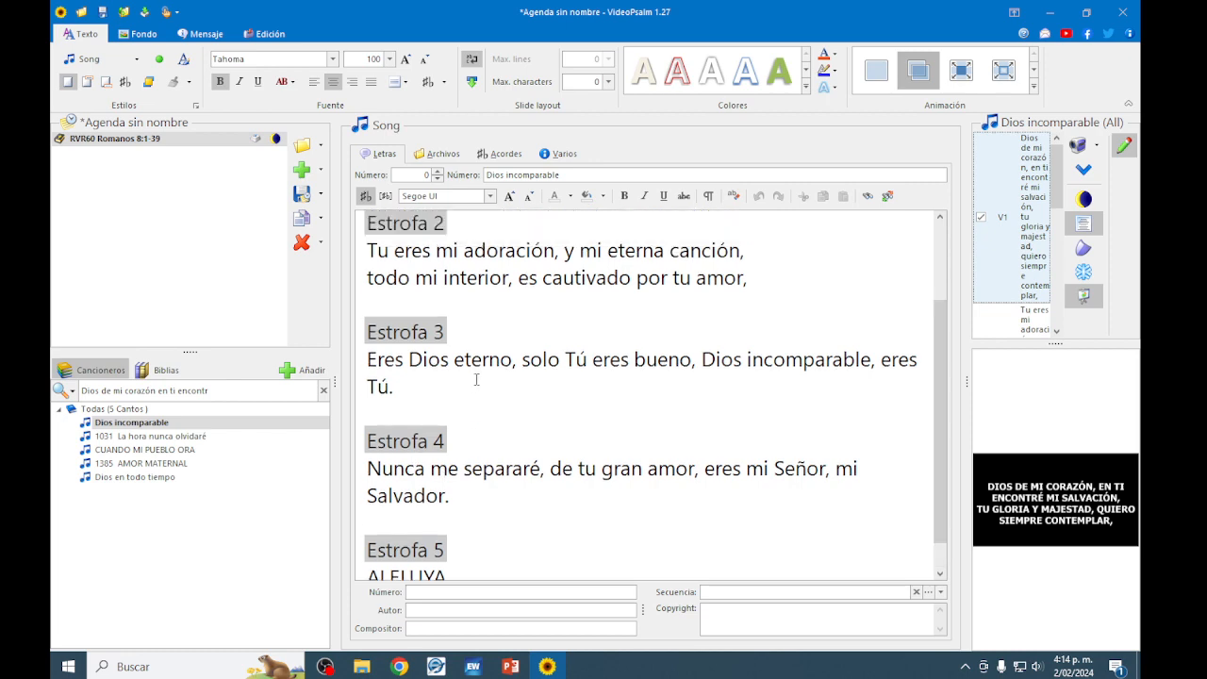
scroll(453, 415, down, 1)
click(456, 407)
key(BackSpace)
key(BackSpace)
key(BackSpace)
key(BackSpace)
key(BackSpace)
key(BackSpace)
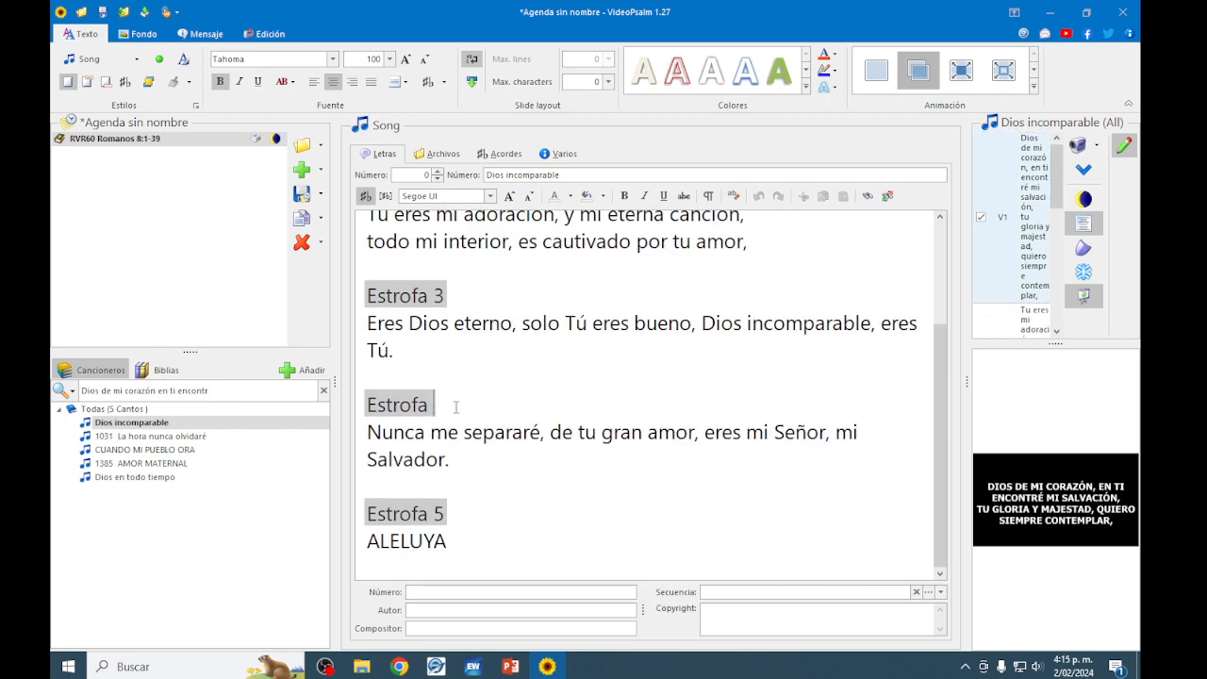
key(BackSpace)
key(BackSpace)
key(BackSpace)
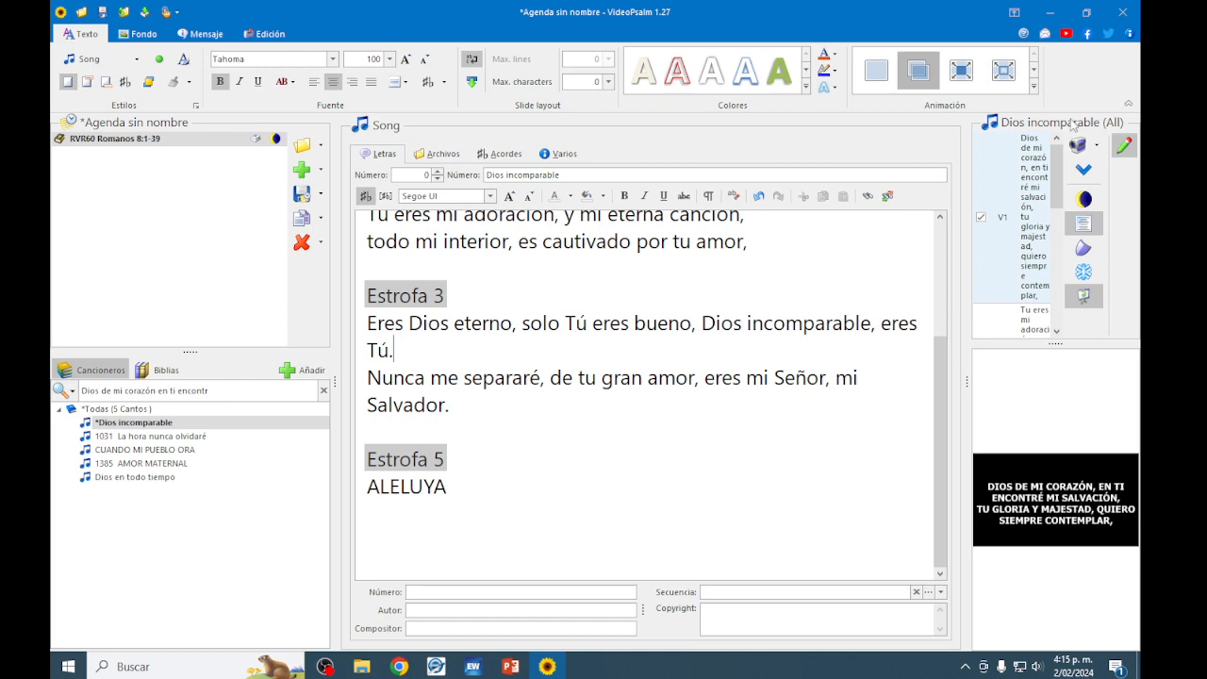
click(1086, 13)
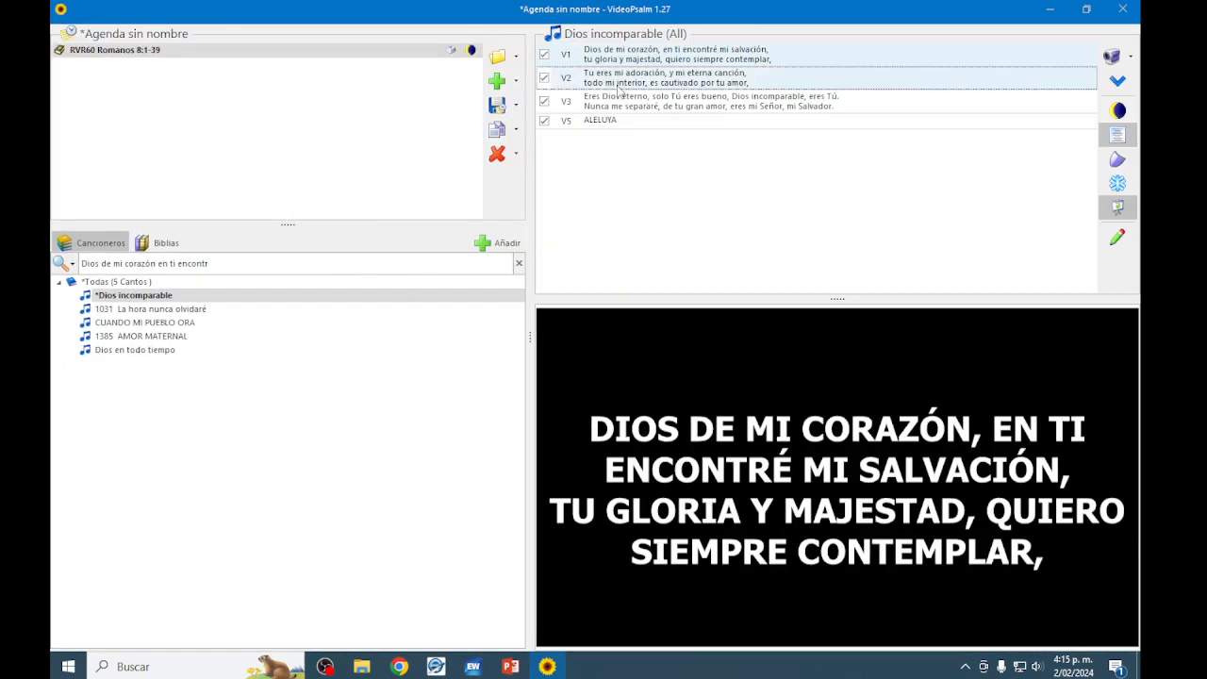
Project verse 2 and the merged verse 3 of "Dios incomparable", and go back through verse 2 to verse 1
click(619, 87)
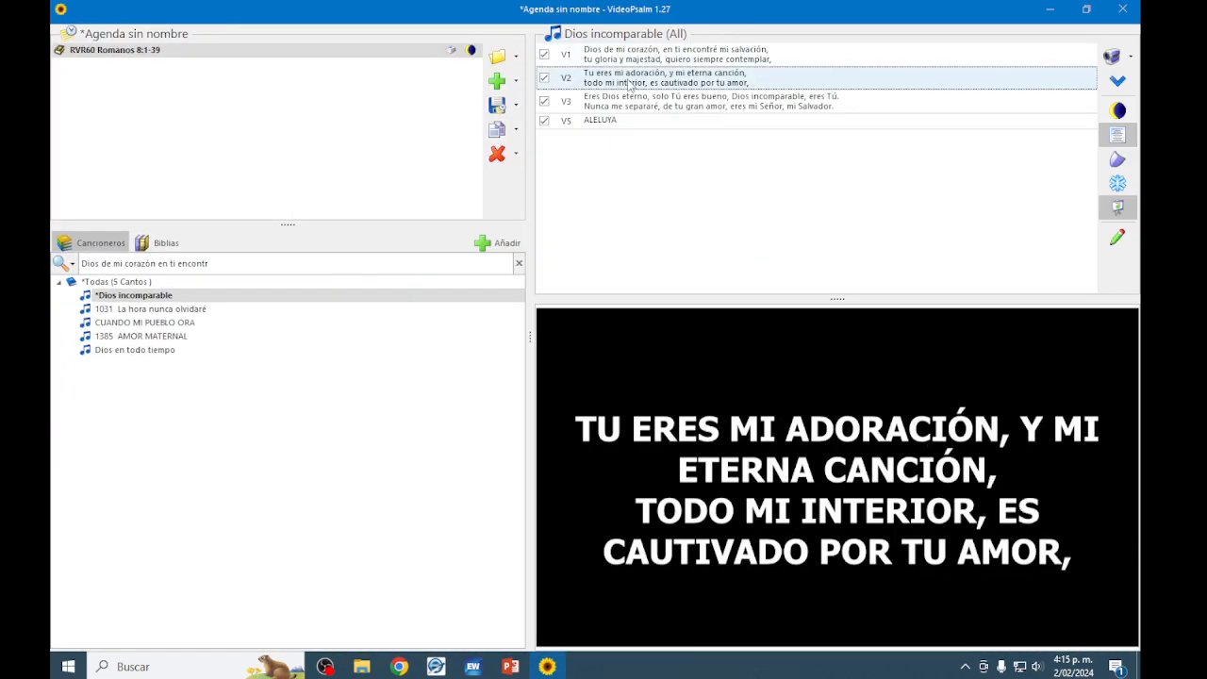
click(639, 107)
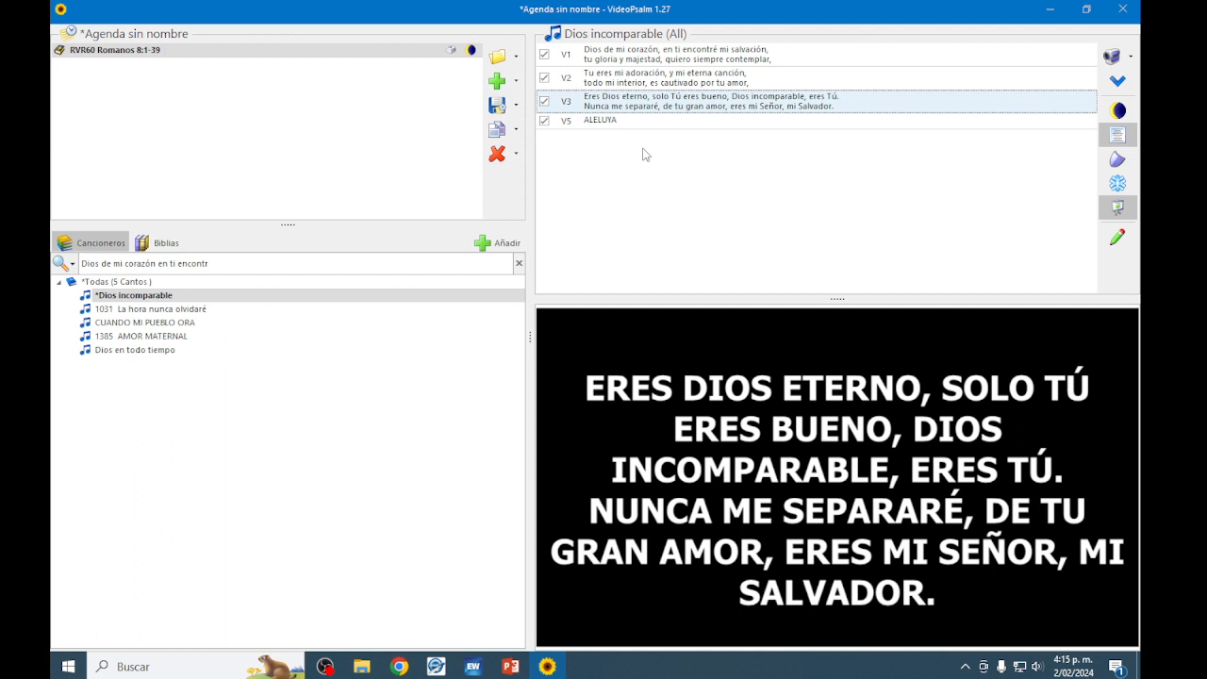
click(635, 87)
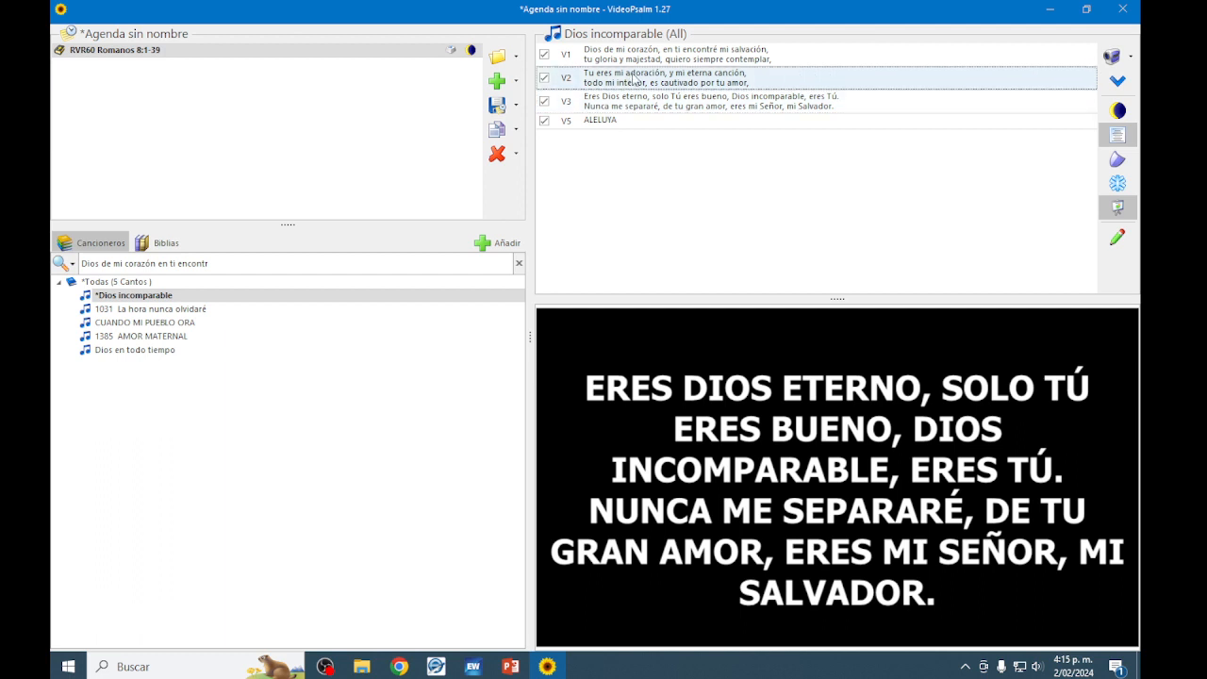
click(666, 63)
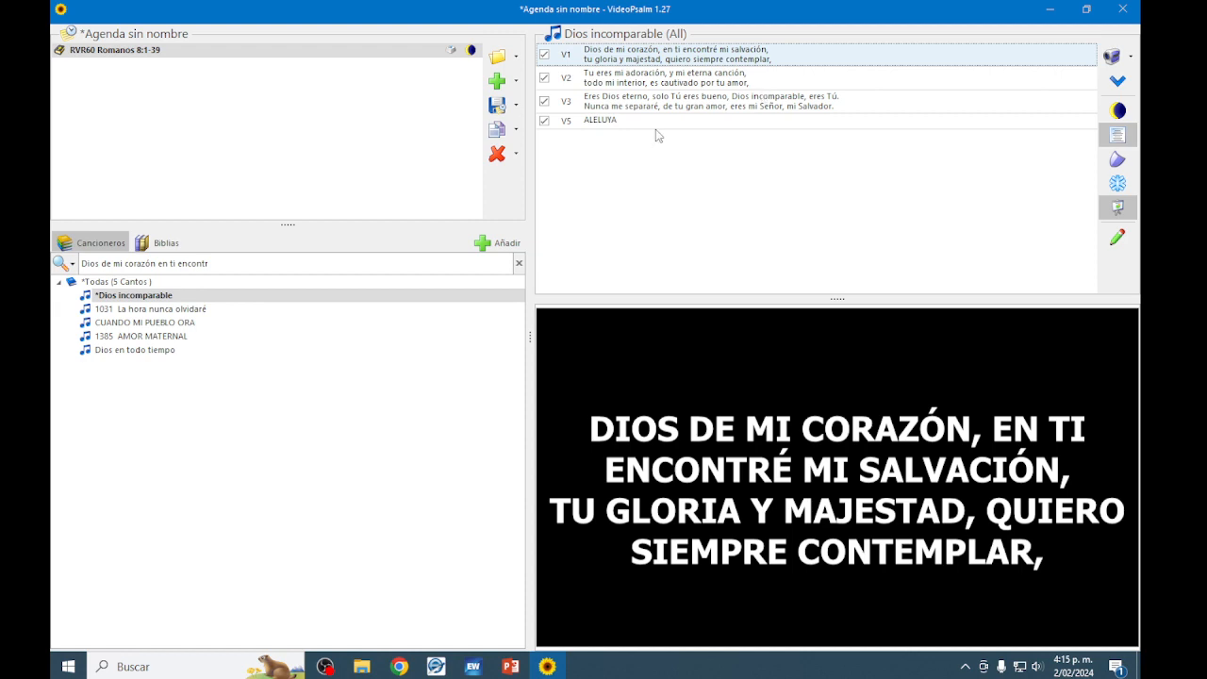
Review the lyrics of song 1031 "La hora nunca olvidaré" in edit mode, and return to the projection view
click(166, 309)
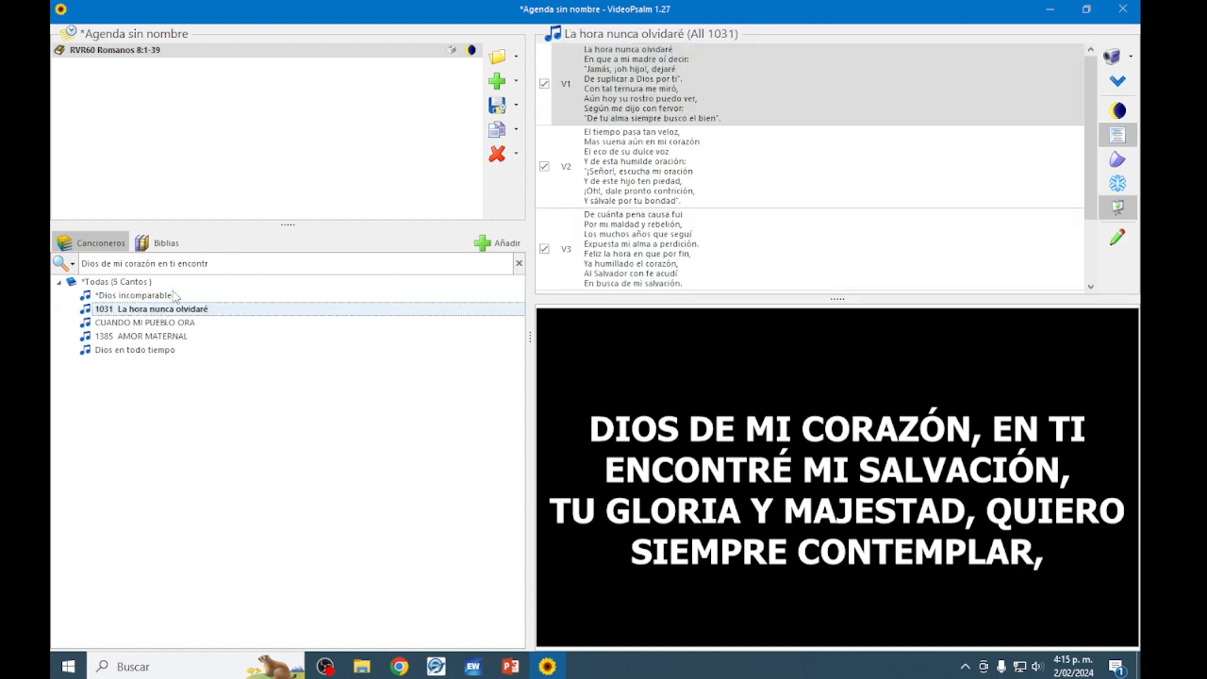
click(1119, 240)
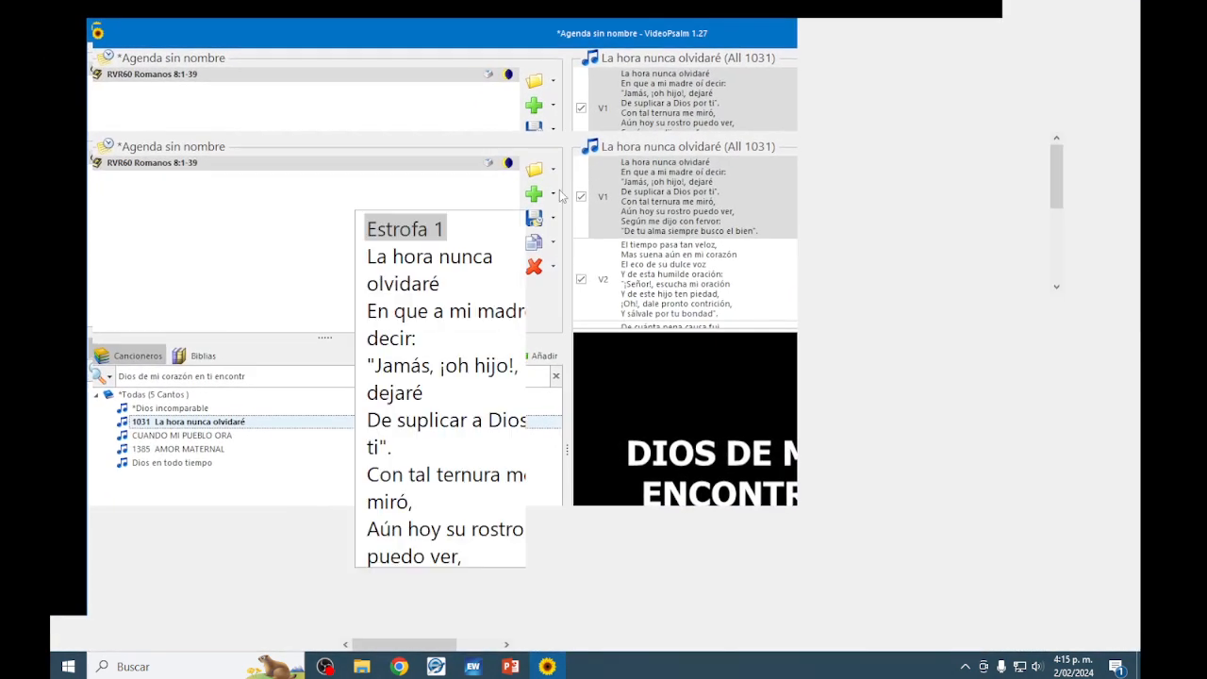
scroll(622, 273, down, 9)
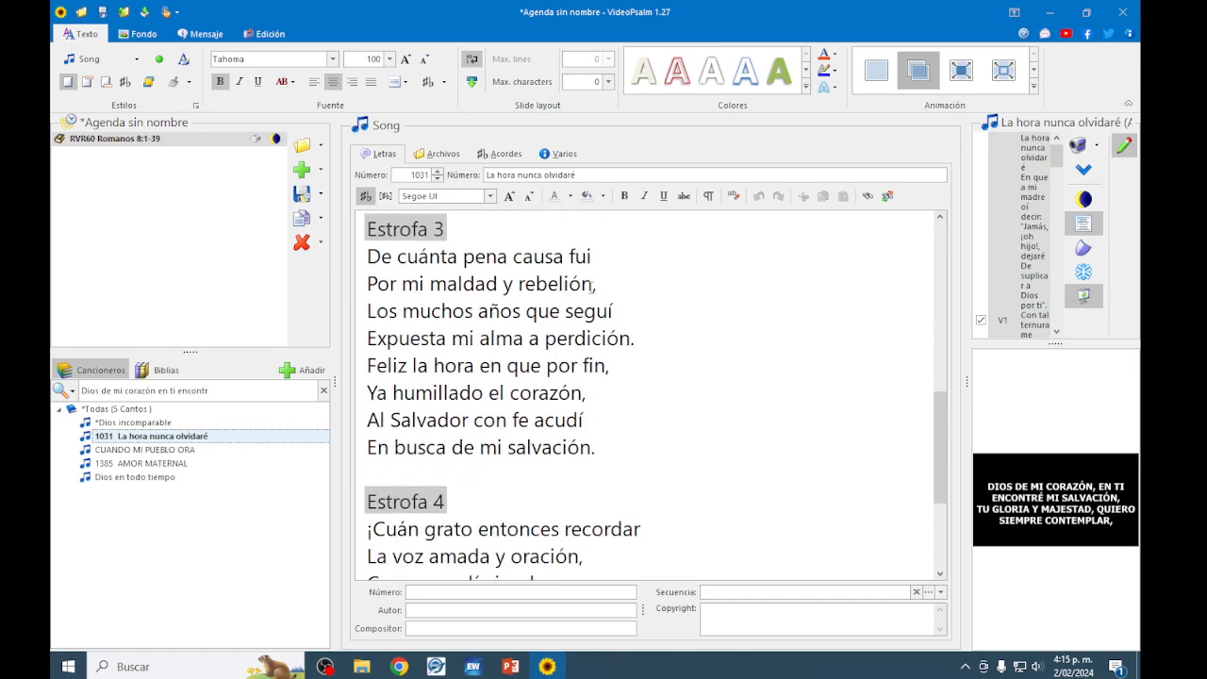
scroll(625, 312, up, 6)
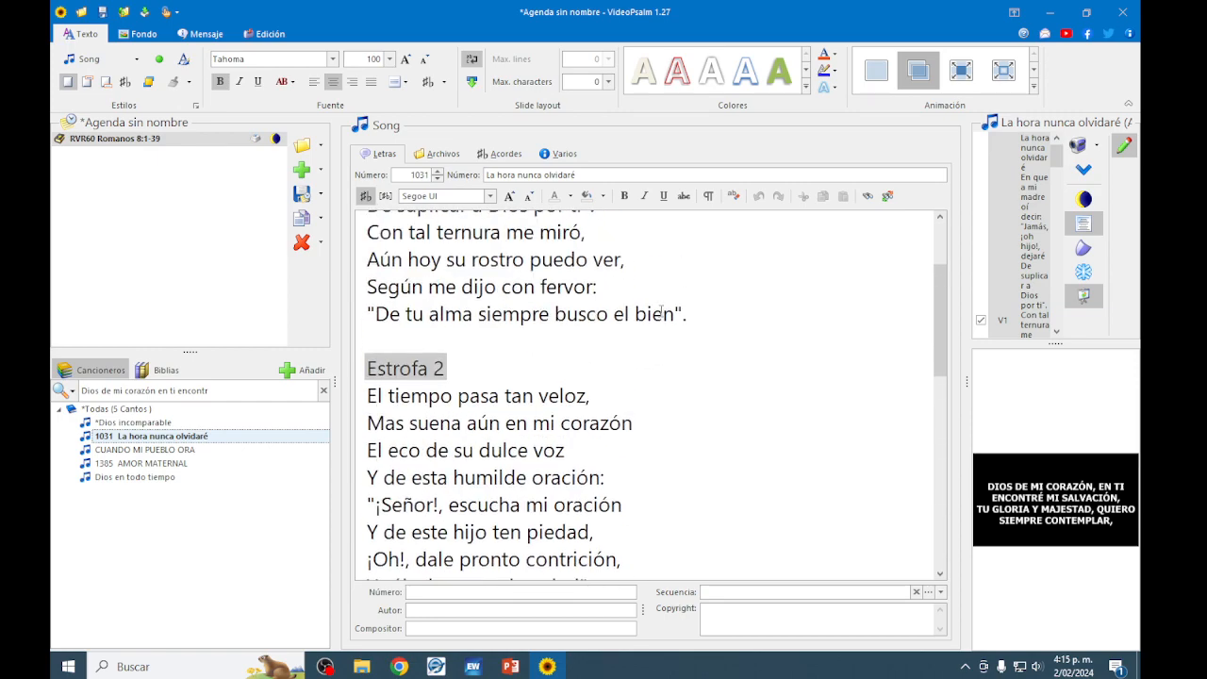
click(1119, 153)
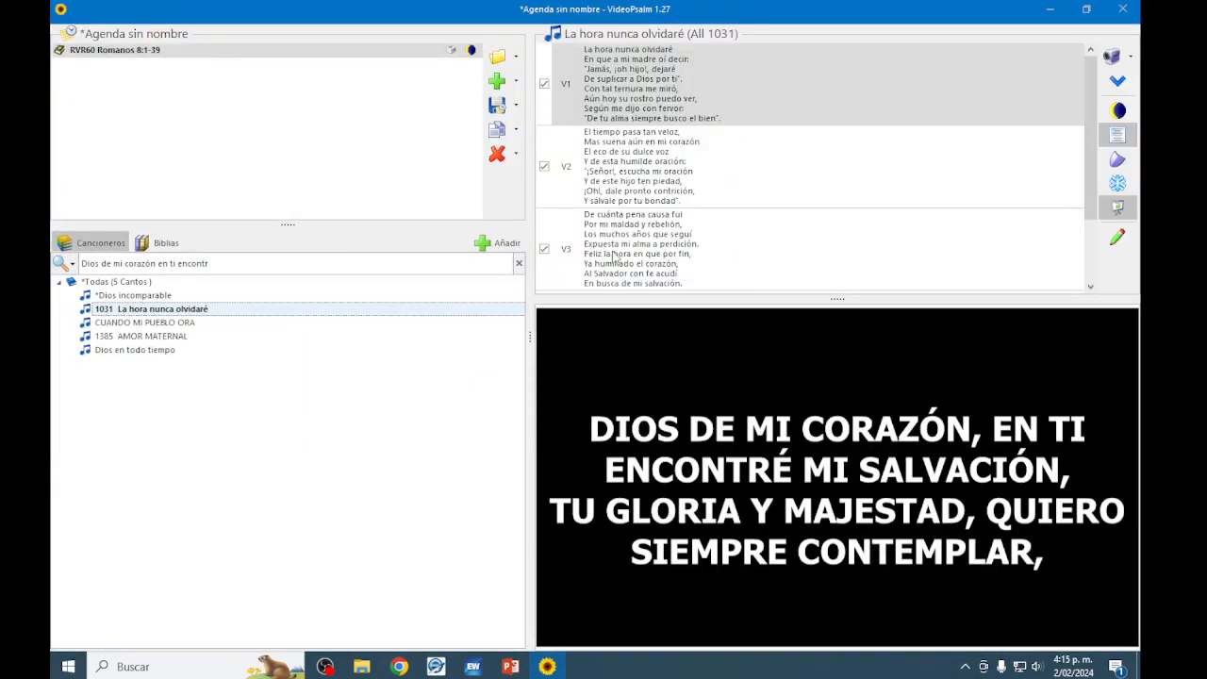
Create a new blank song after song 1031 in edit mode, and return to the projection view
click(1122, 243)
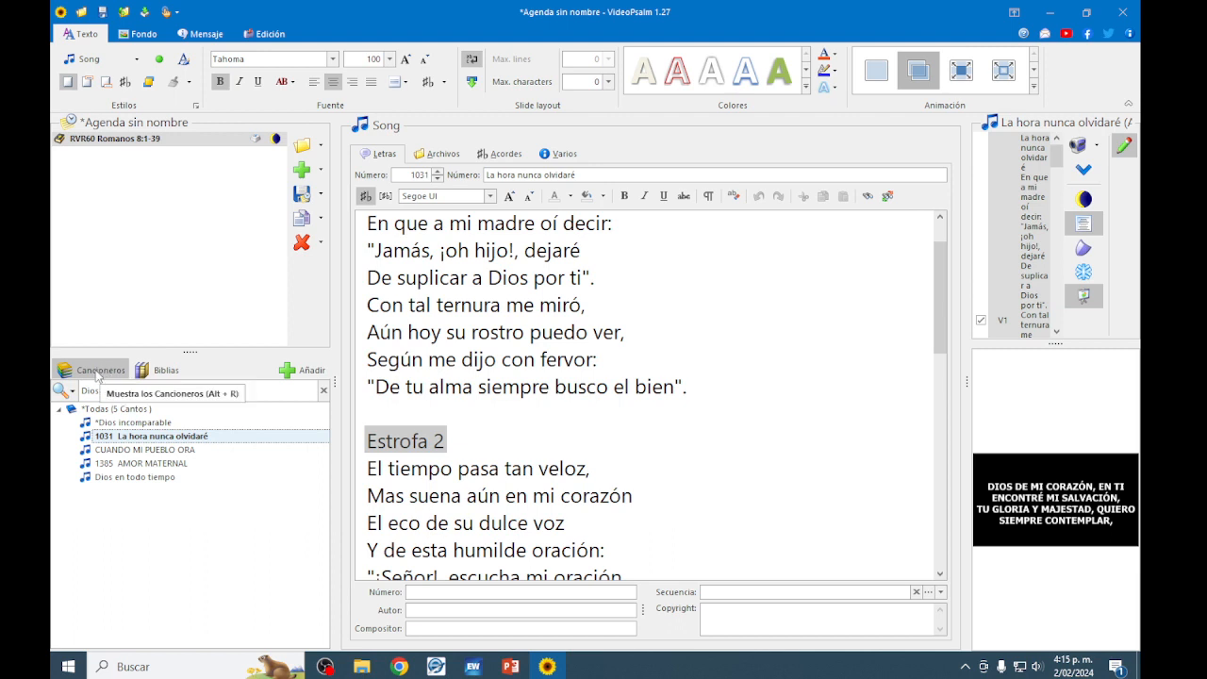
click(105, 373)
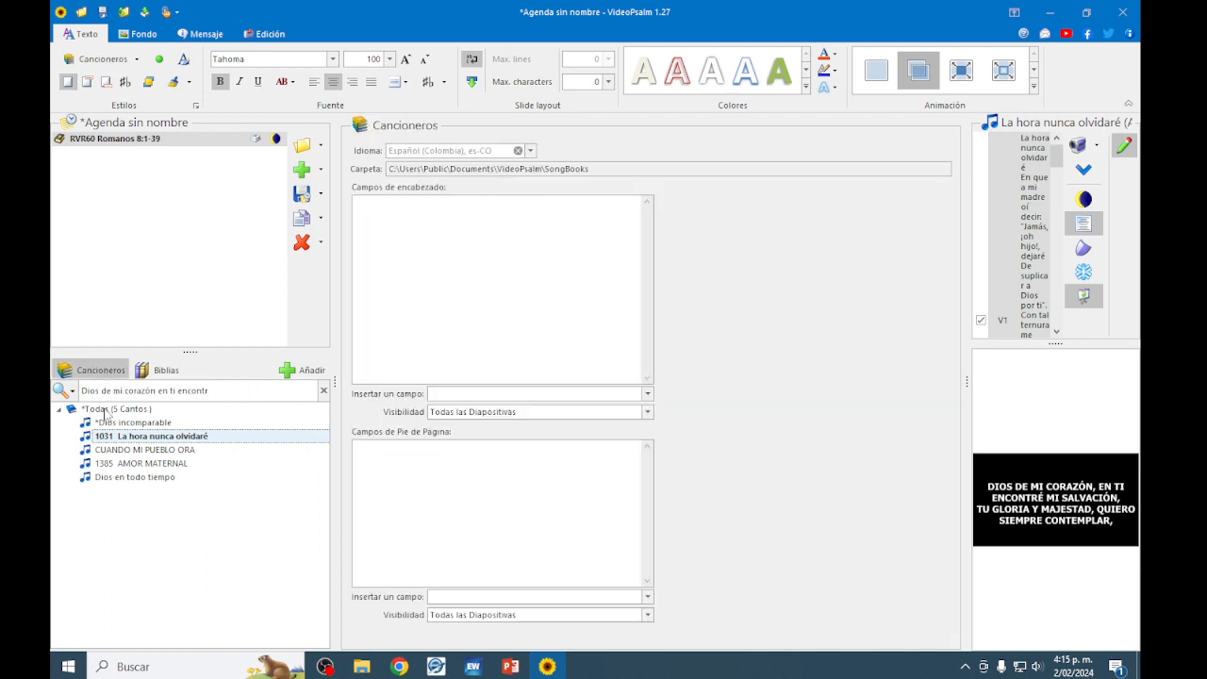
right_click(158, 524)
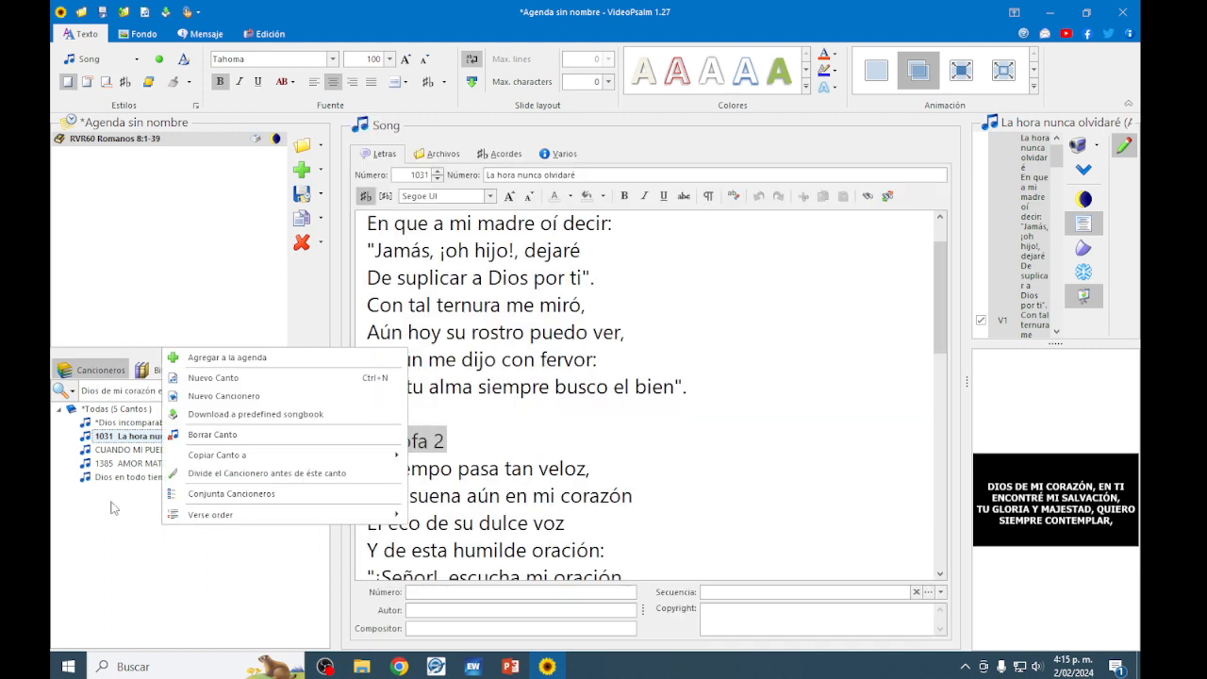
click(213, 377)
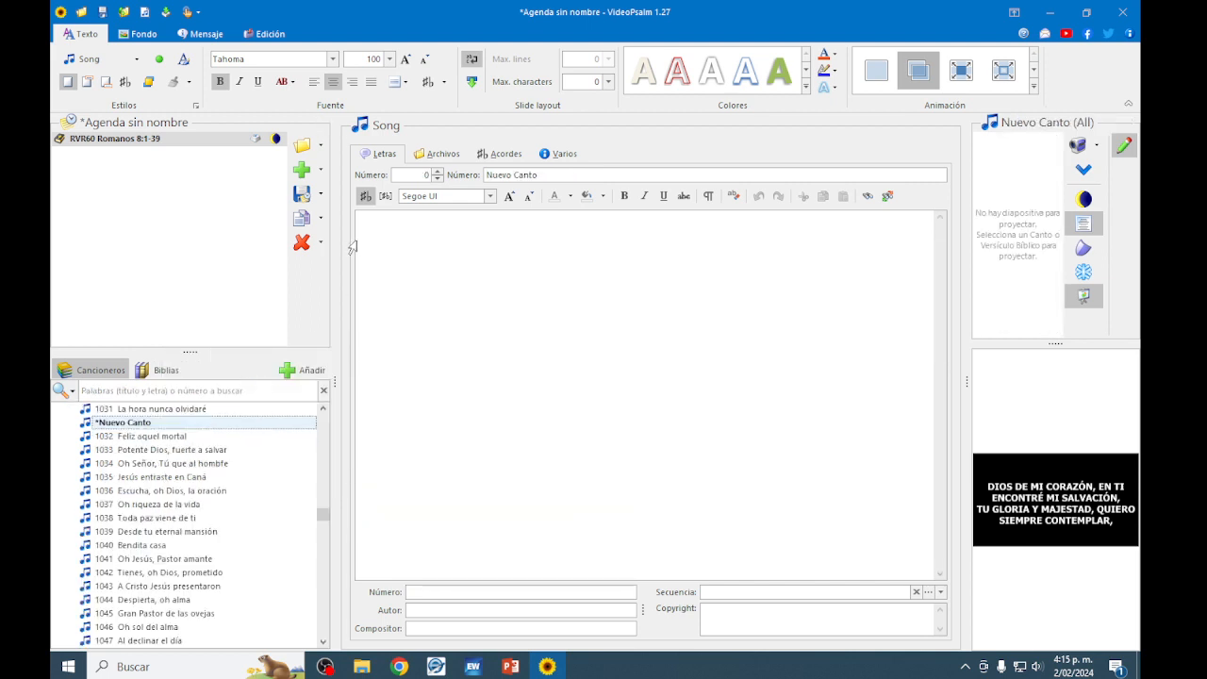
click(551, 174)
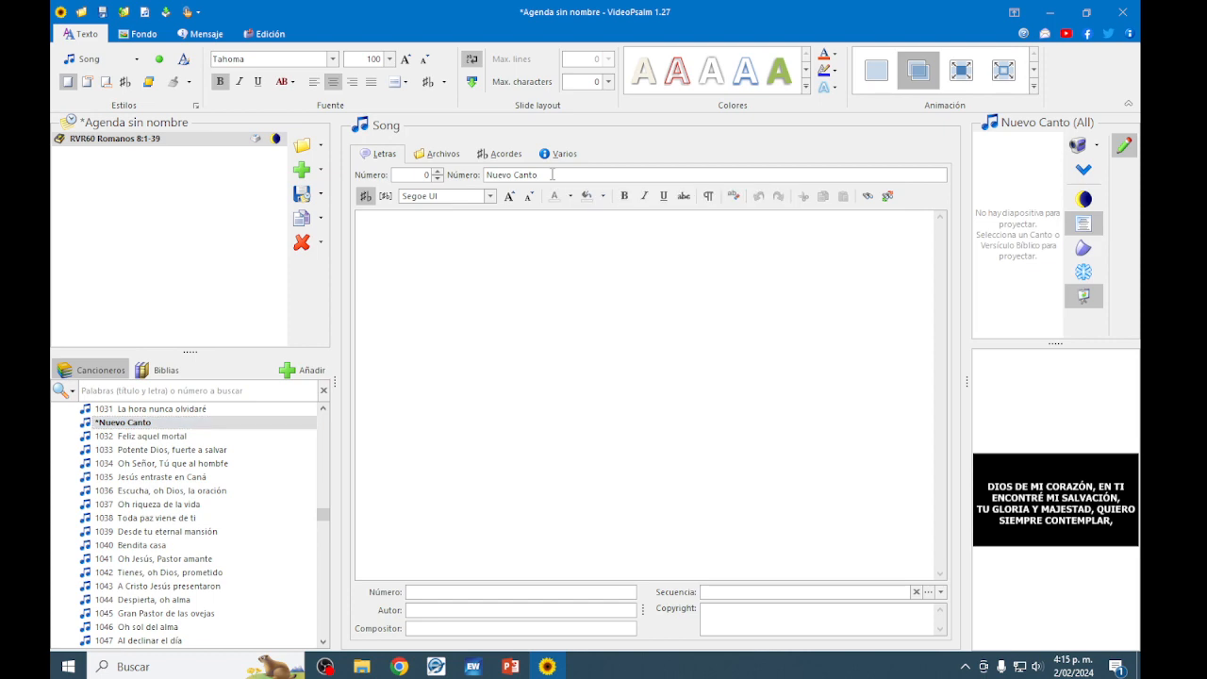
click(1122, 142)
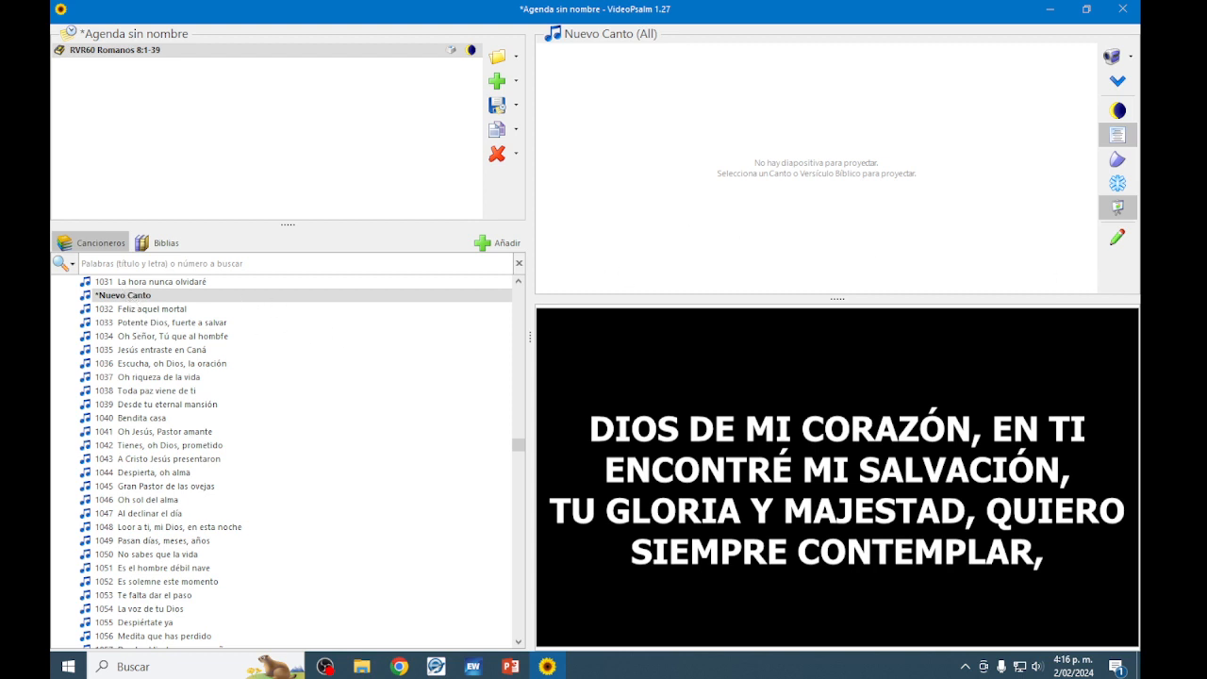
Delete the new blank song from the songbook in edit mode
click(1116, 241)
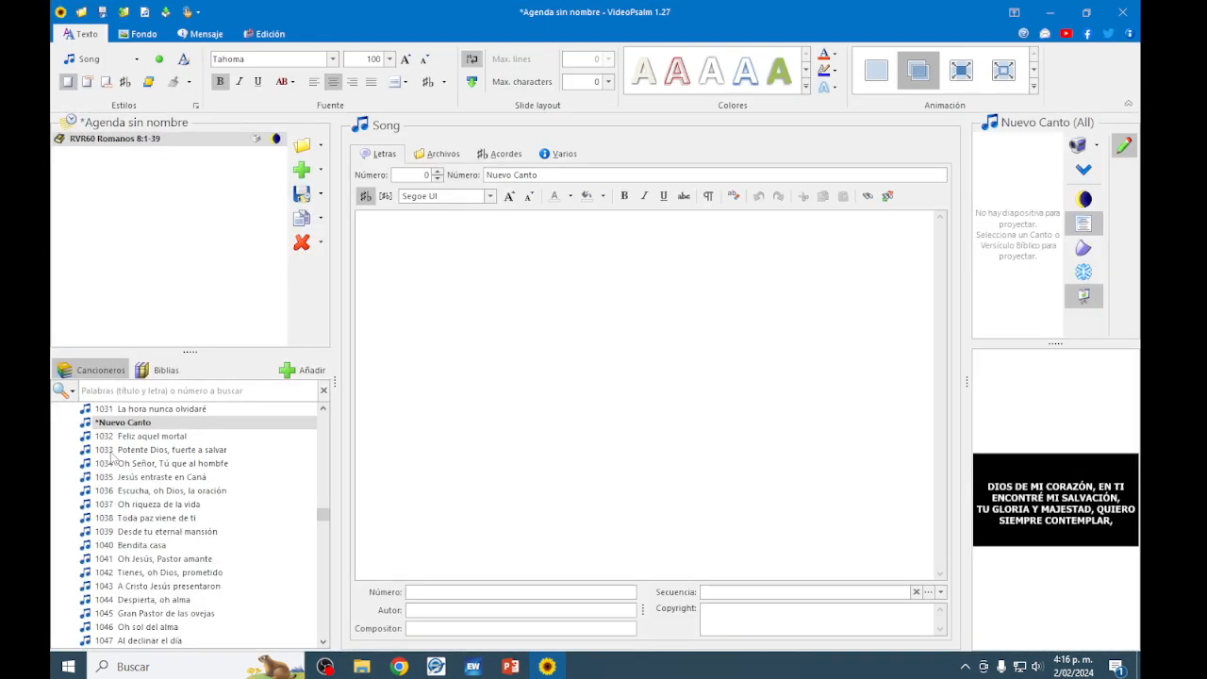
right_click(144, 423)
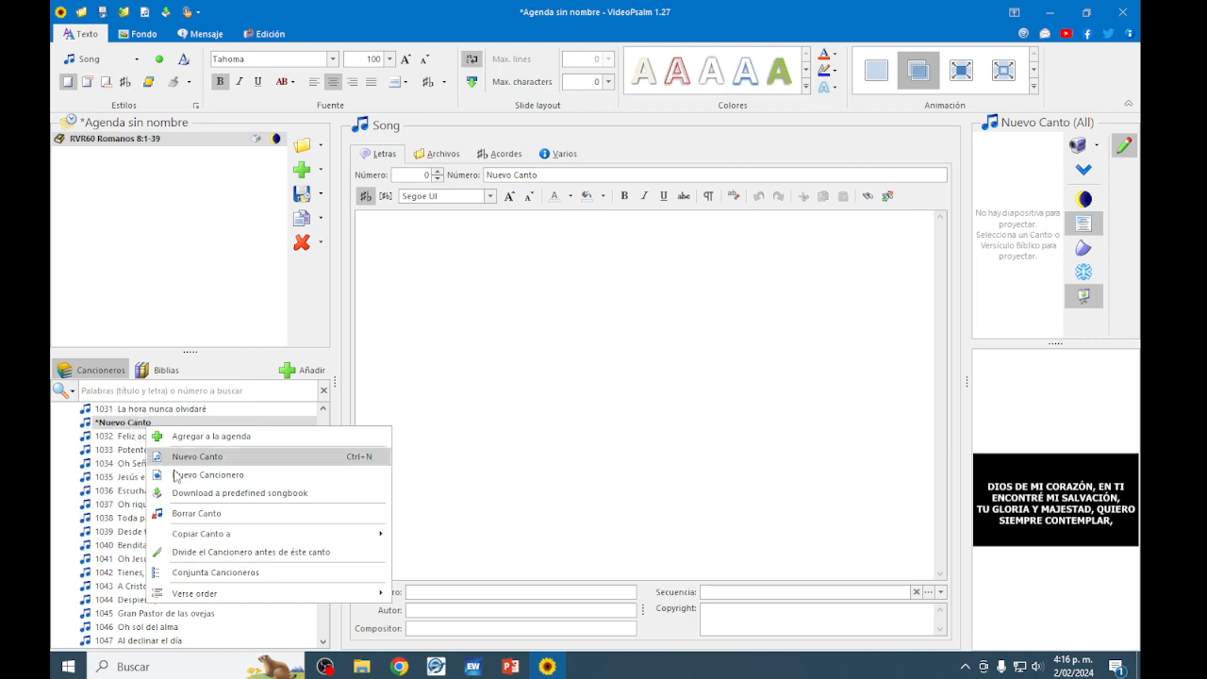
click(271, 513)
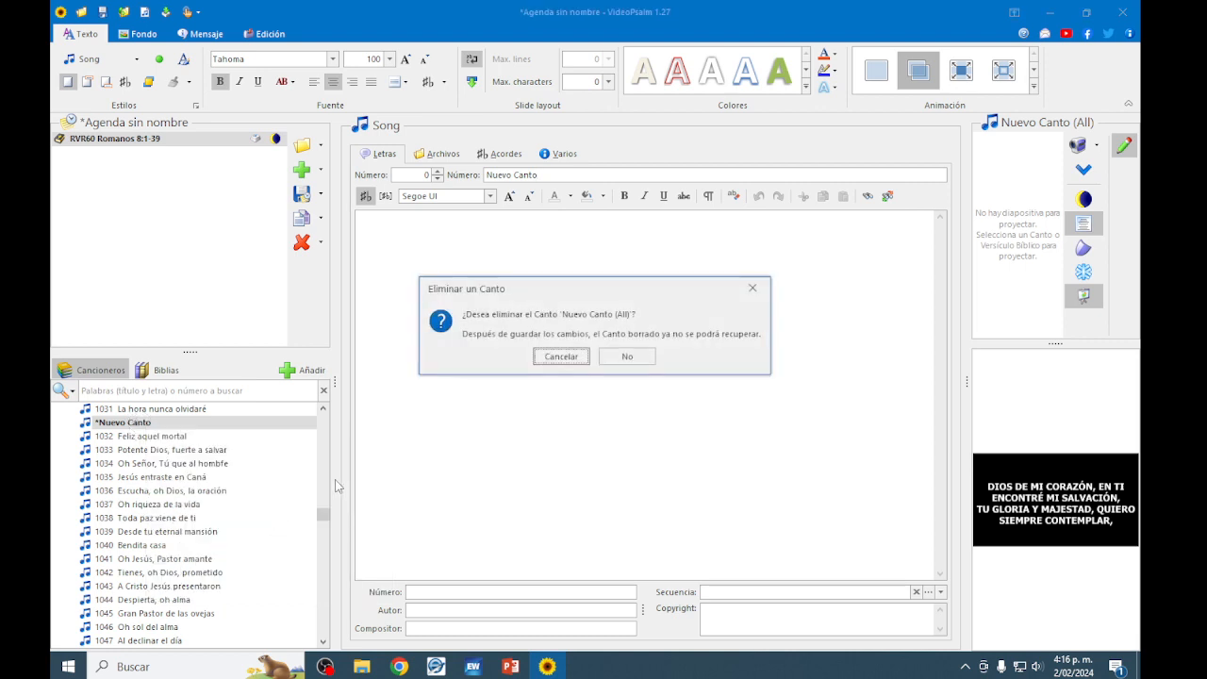
click(560, 359)
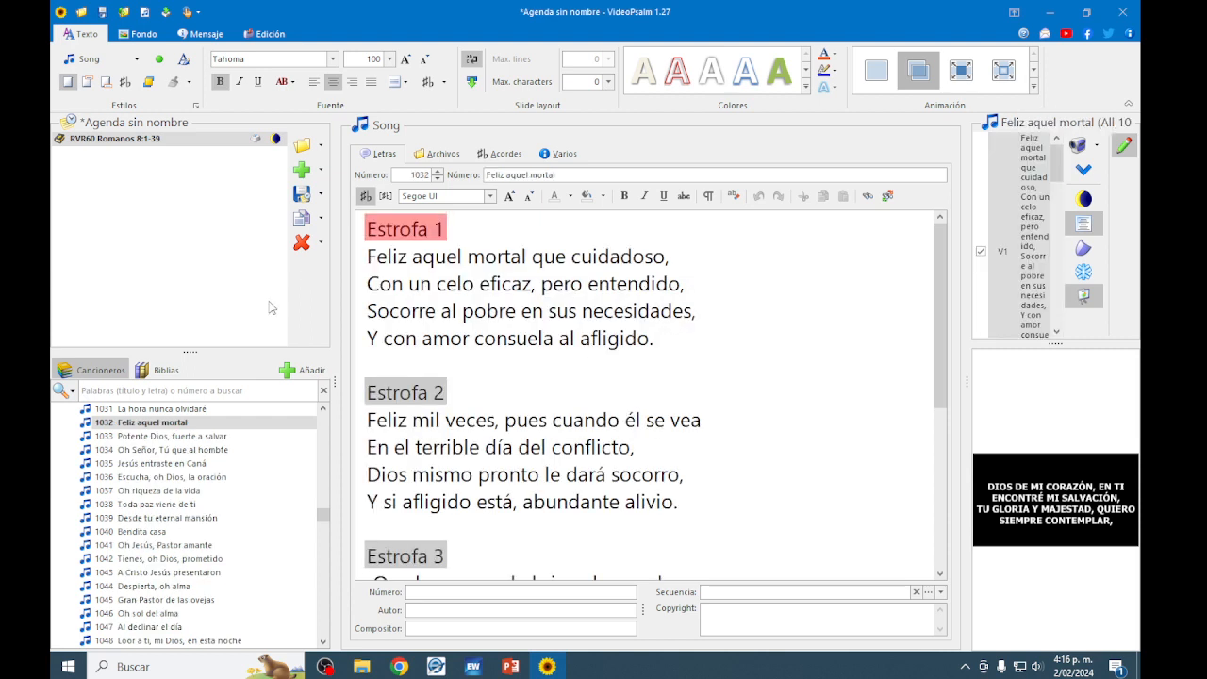
scroll(193, 433, up, 1)
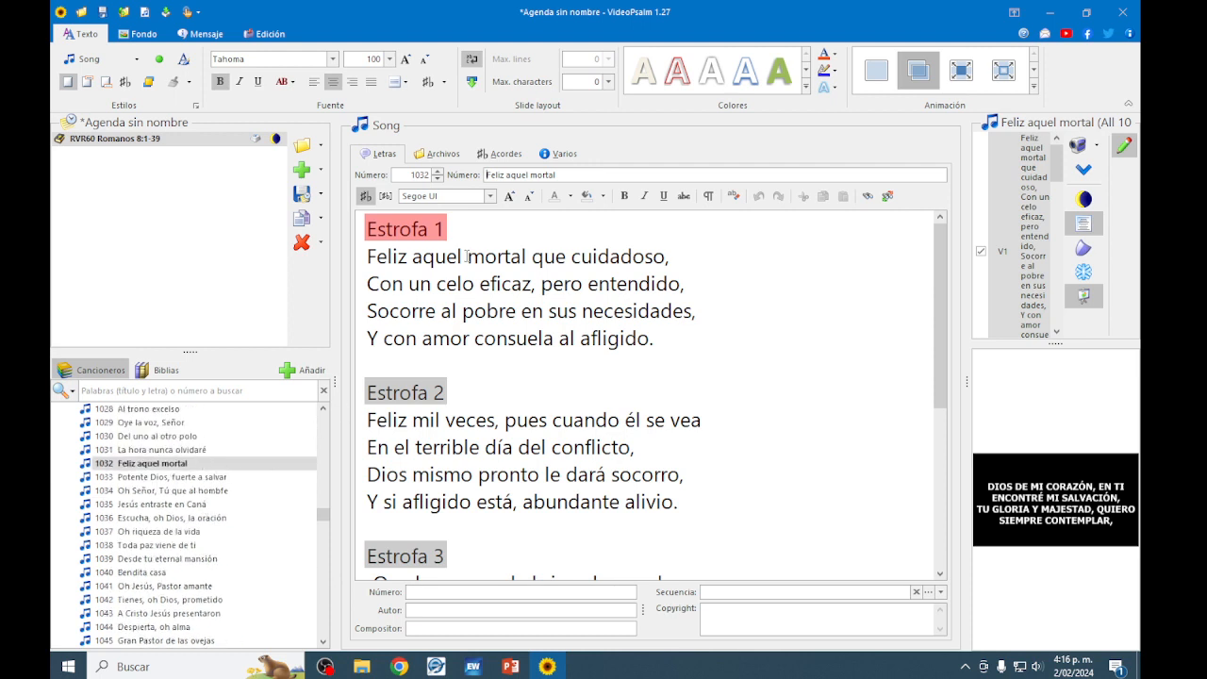
Leave edit mode and return to the projection view
click(1123, 146)
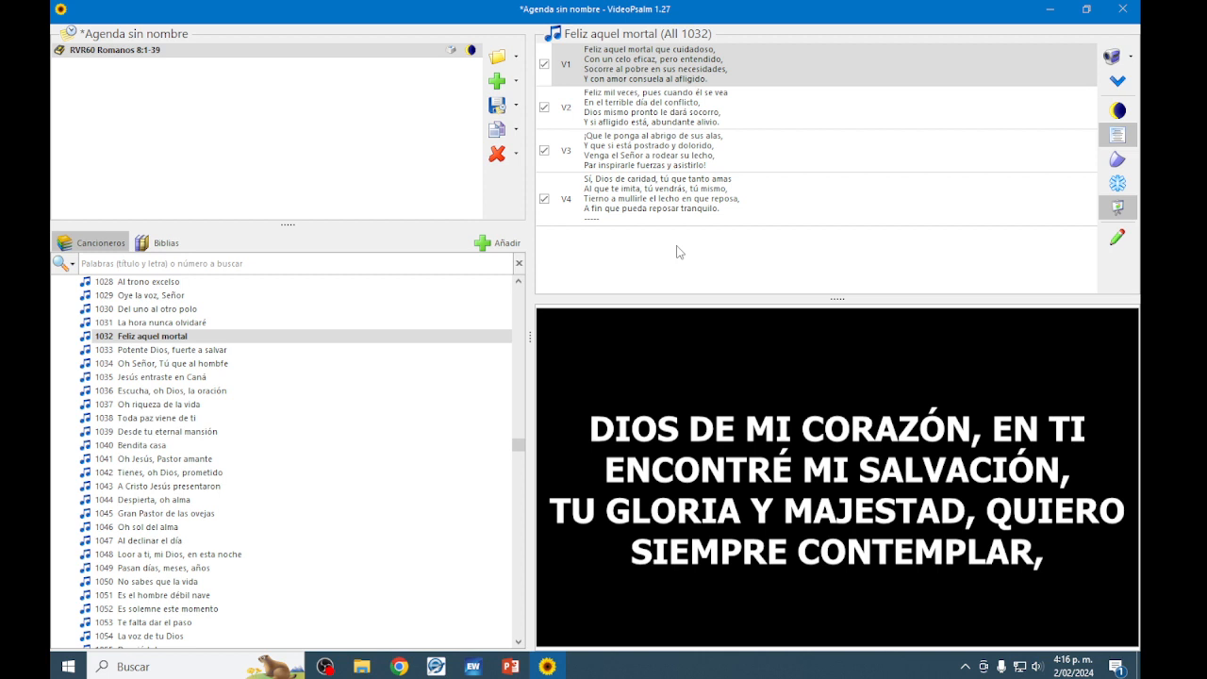
click(494, 81)
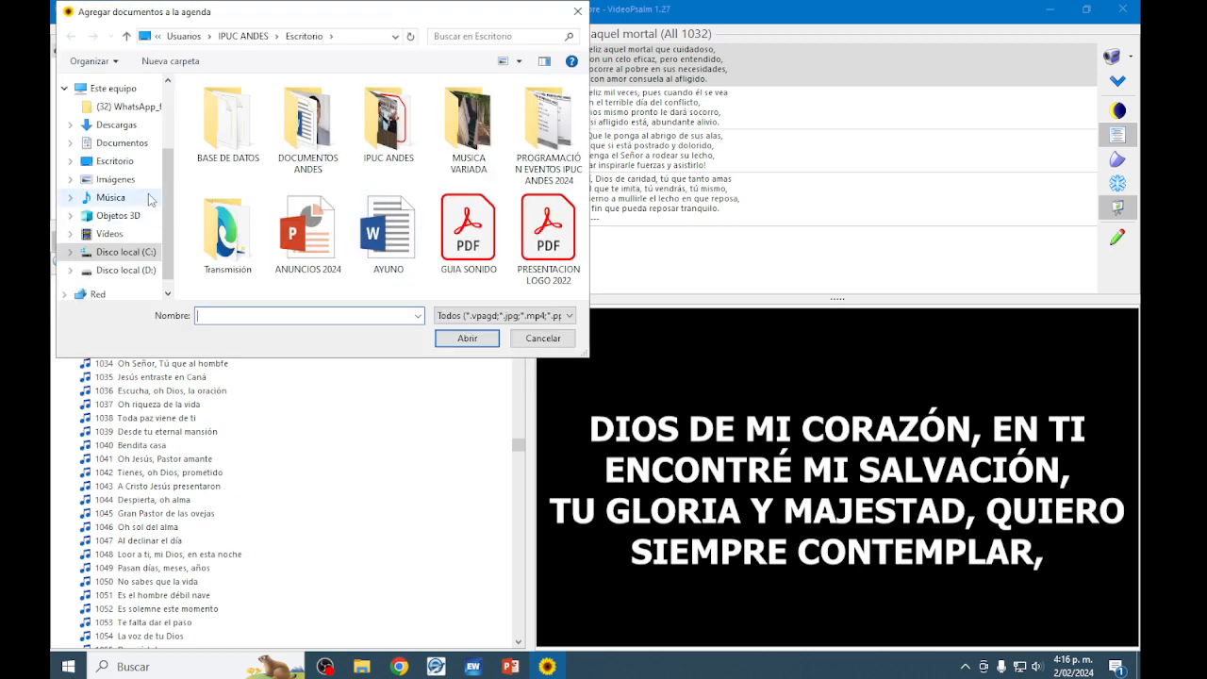
click(541, 338)
click(1049, 10)
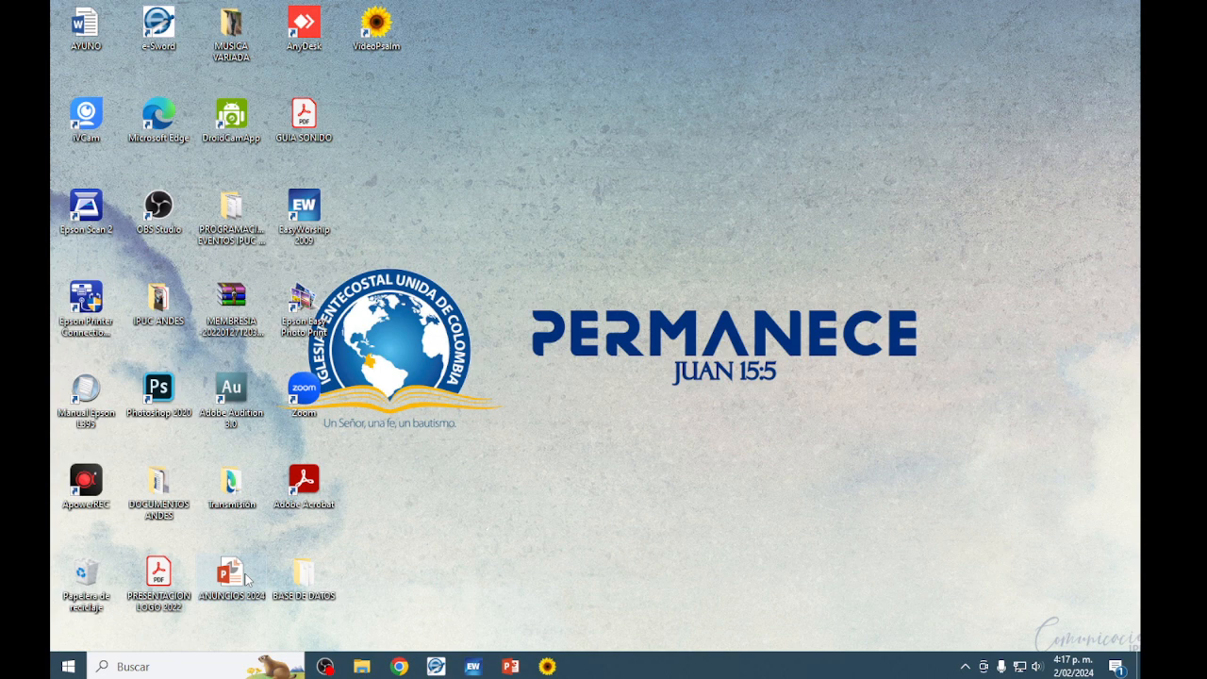
click(548, 667)
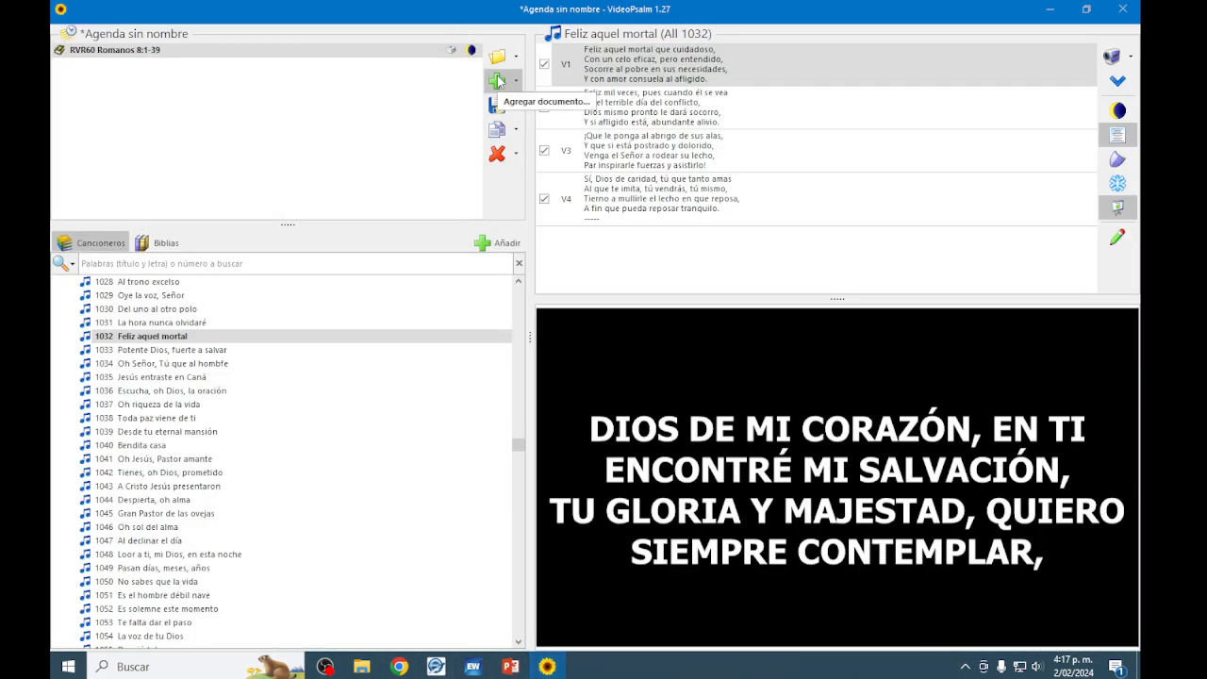
Add the PowerPoint presentation ANUNCIOS 2024 from the Escritorio folder to the agenda
click(497, 82)
click(307, 238)
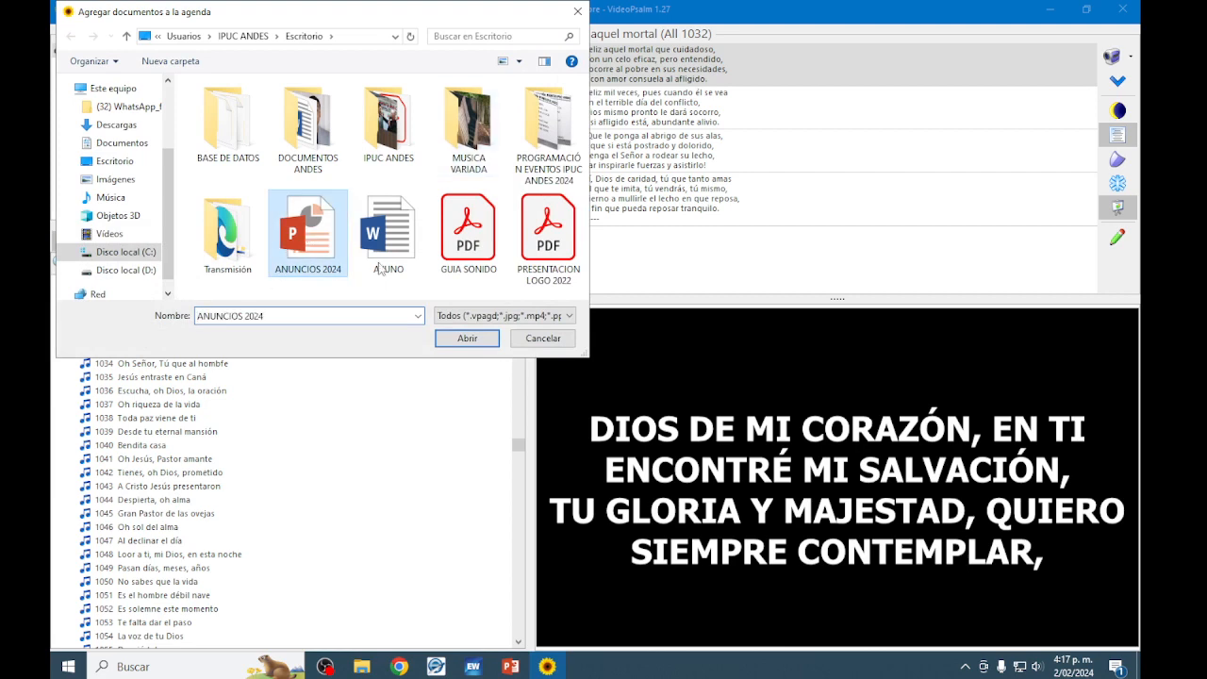
click(467, 338)
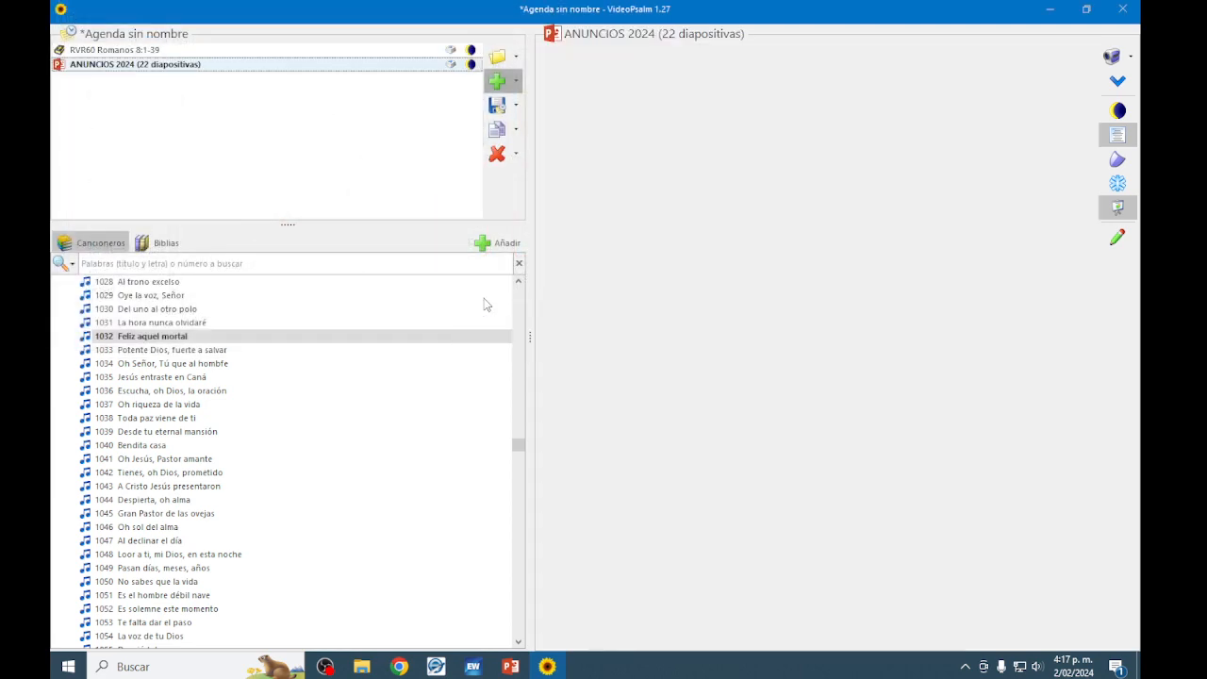
Open song 1029 "Oye la voz, Señor" and project its verses 2 and 3
click(202, 296)
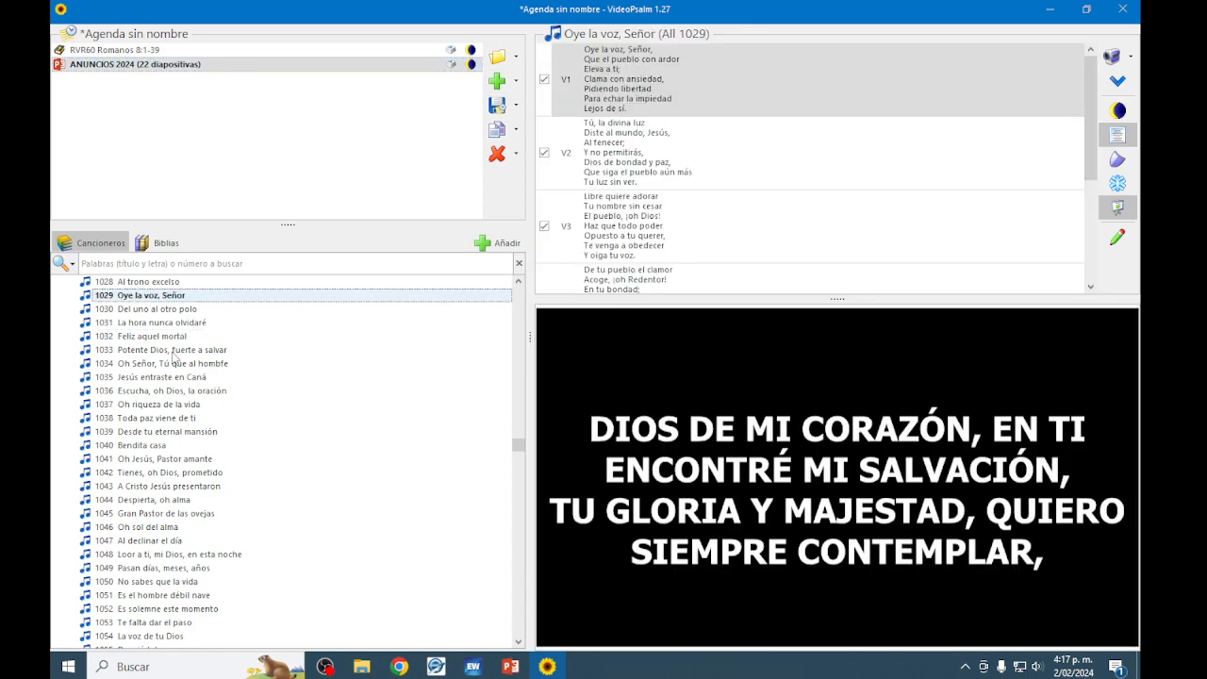
click(681, 176)
click(675, 217)
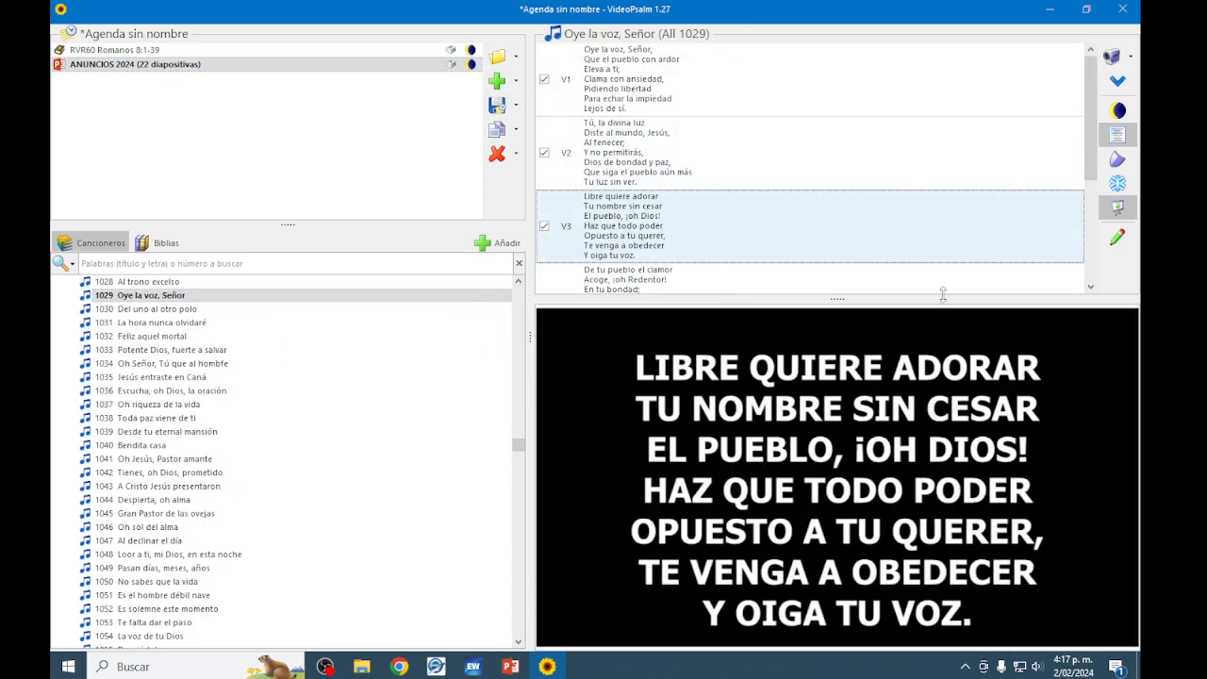
Open the ANUNCIOS 2024 presentation from the agenda and project slide 2, the "Grupo de Alabanza" auditions announcement
click(98, 66)
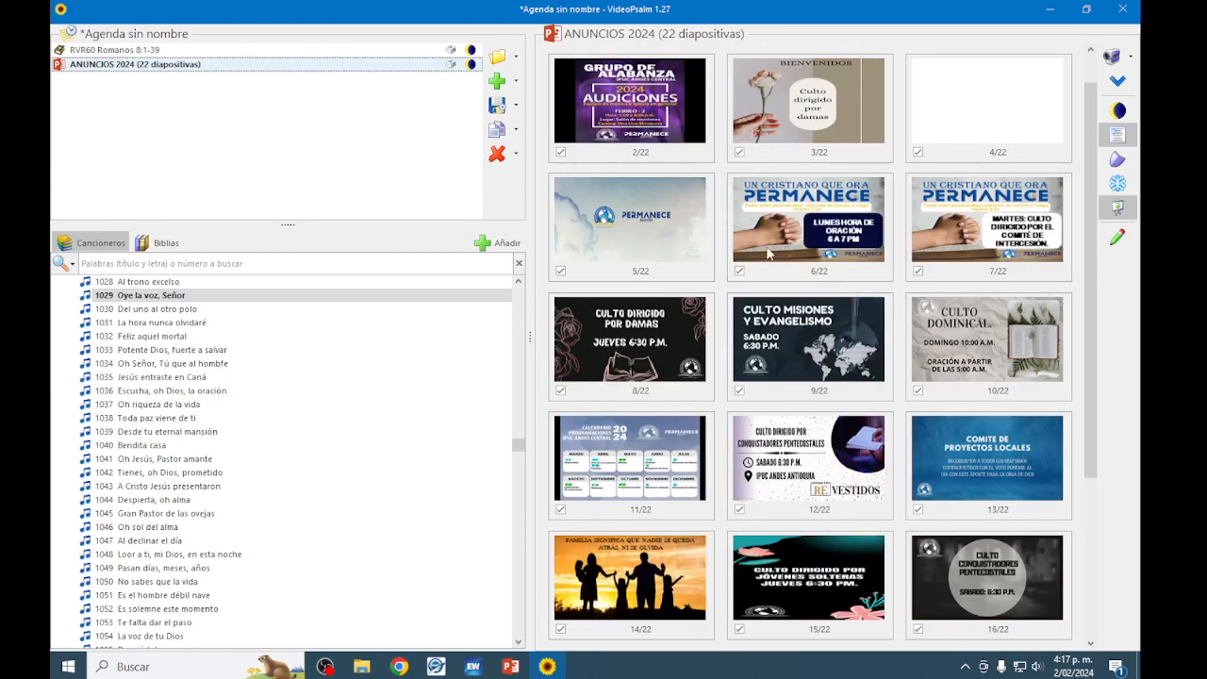
scroll(932, 305, down, 2)
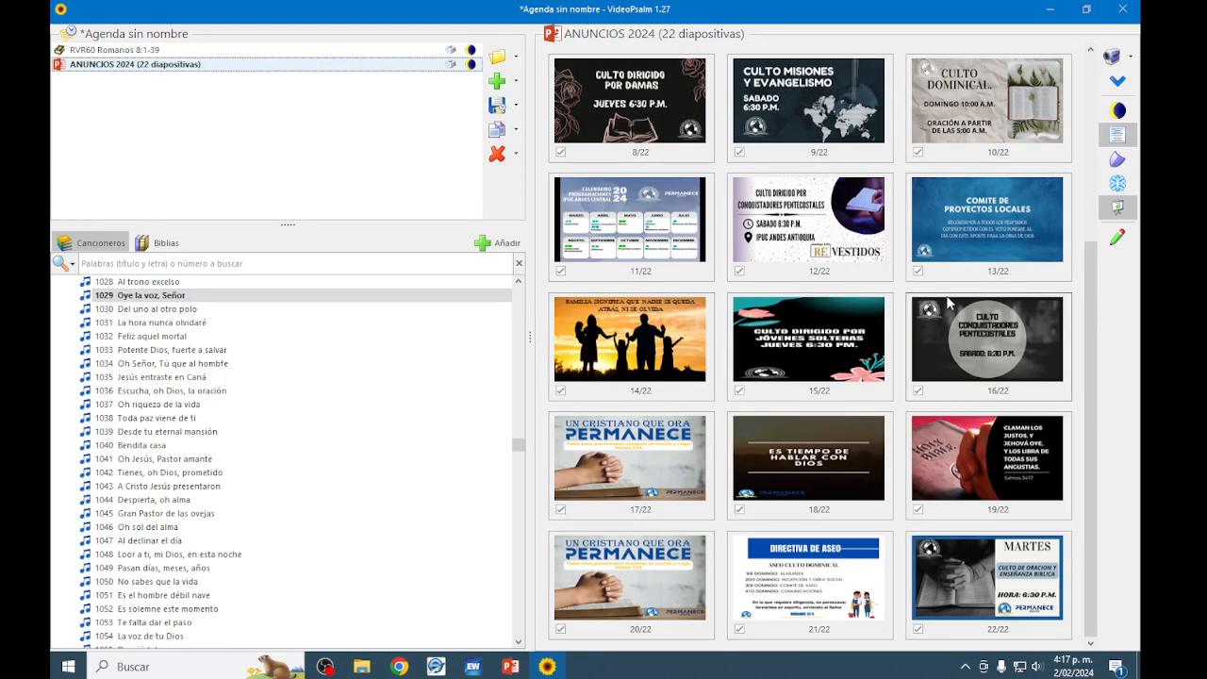
scroll(949, 302, up, 3)
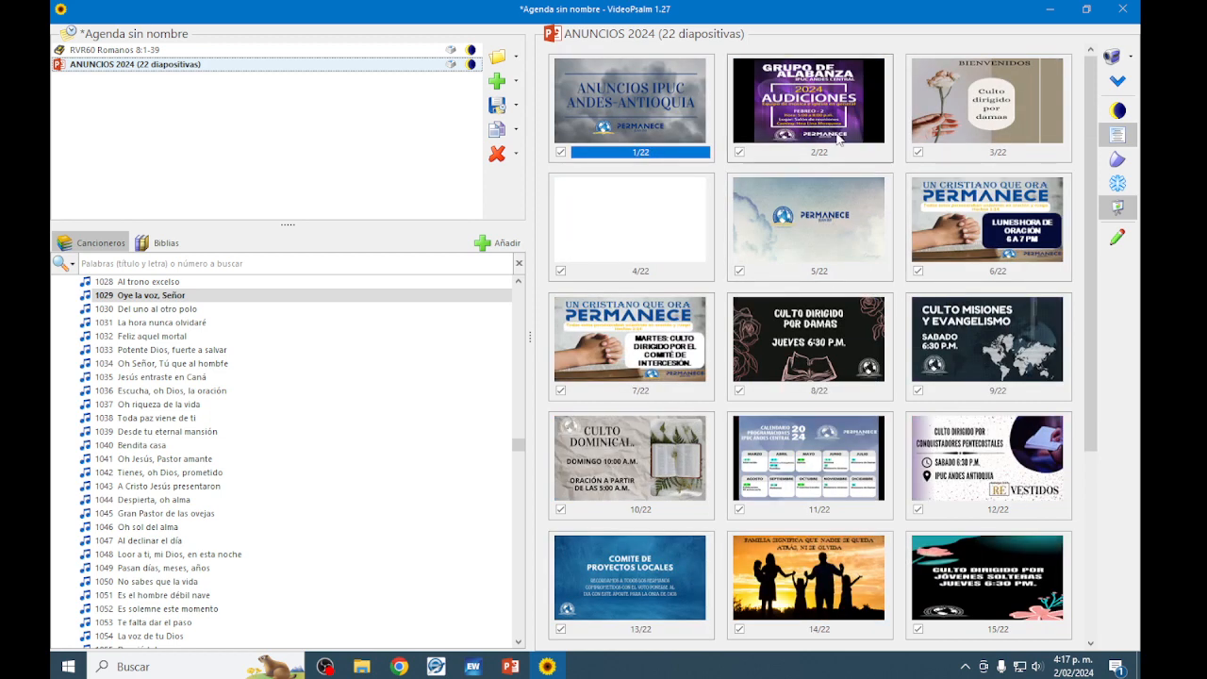
click(825, 126)
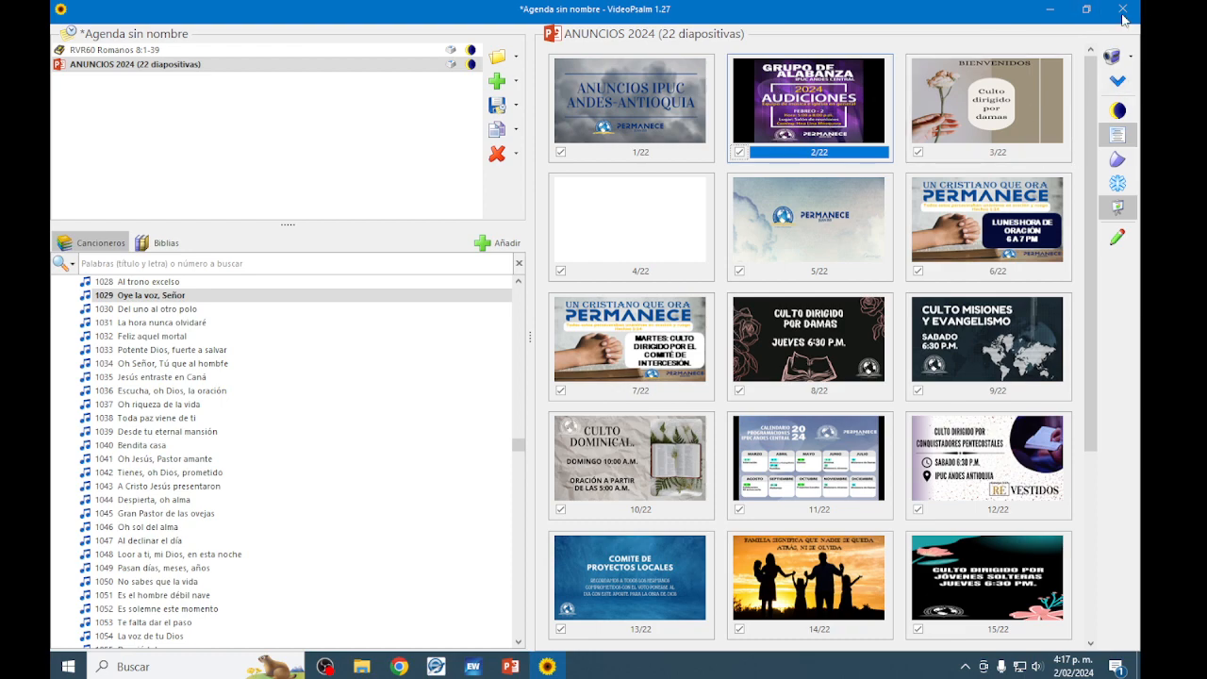
Look through the slide thumbnails of the ANUNCIOS 2024 presentation down to the last one and back to the first
scroll(797, 346, down, 3)
scroll(795, 346, up, 2)
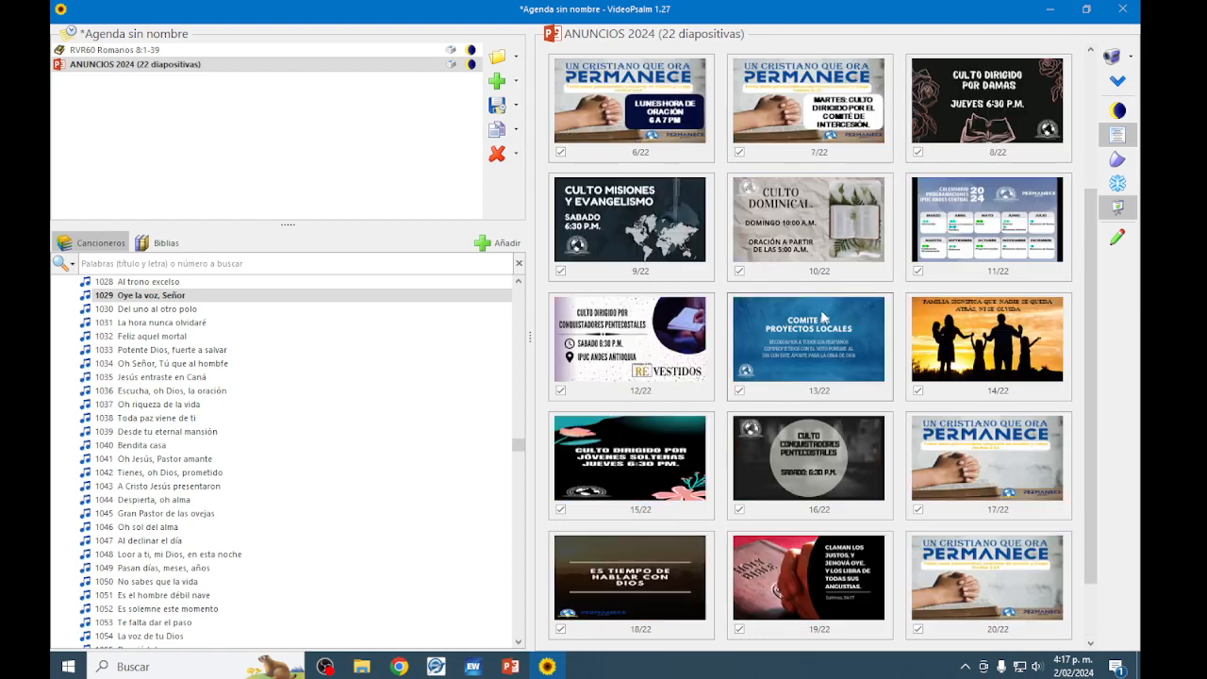
scroll(631, 227, up, 3)
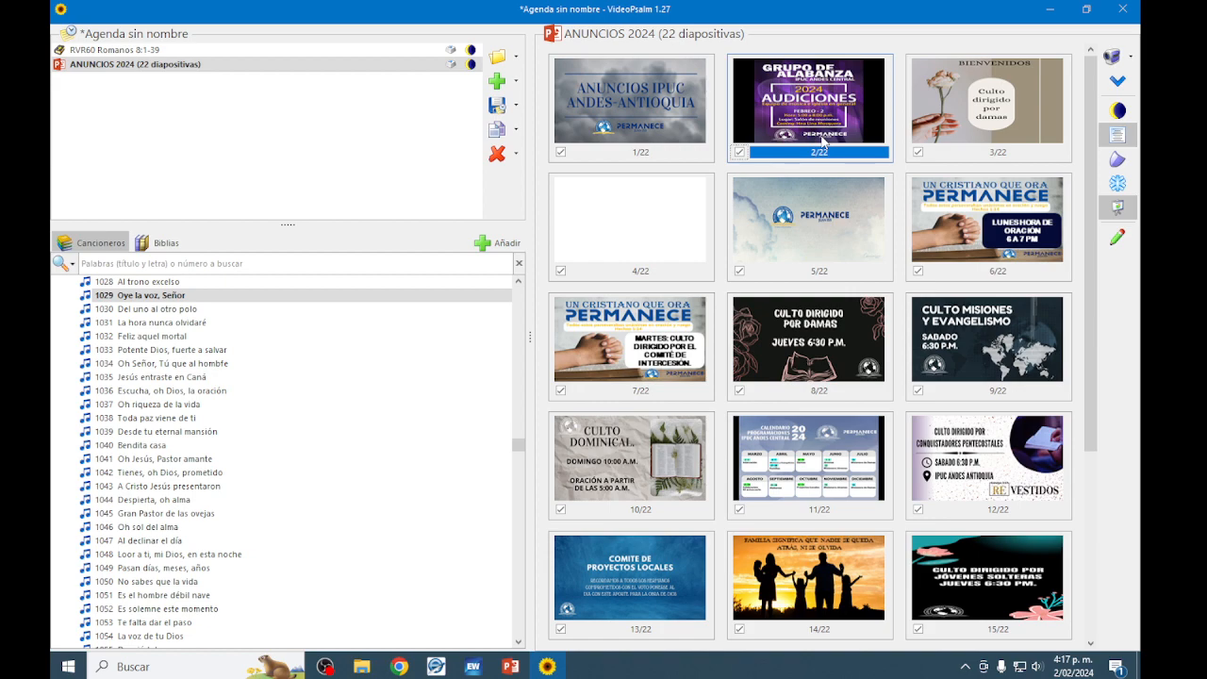
scroll(859, 339, down, 3)
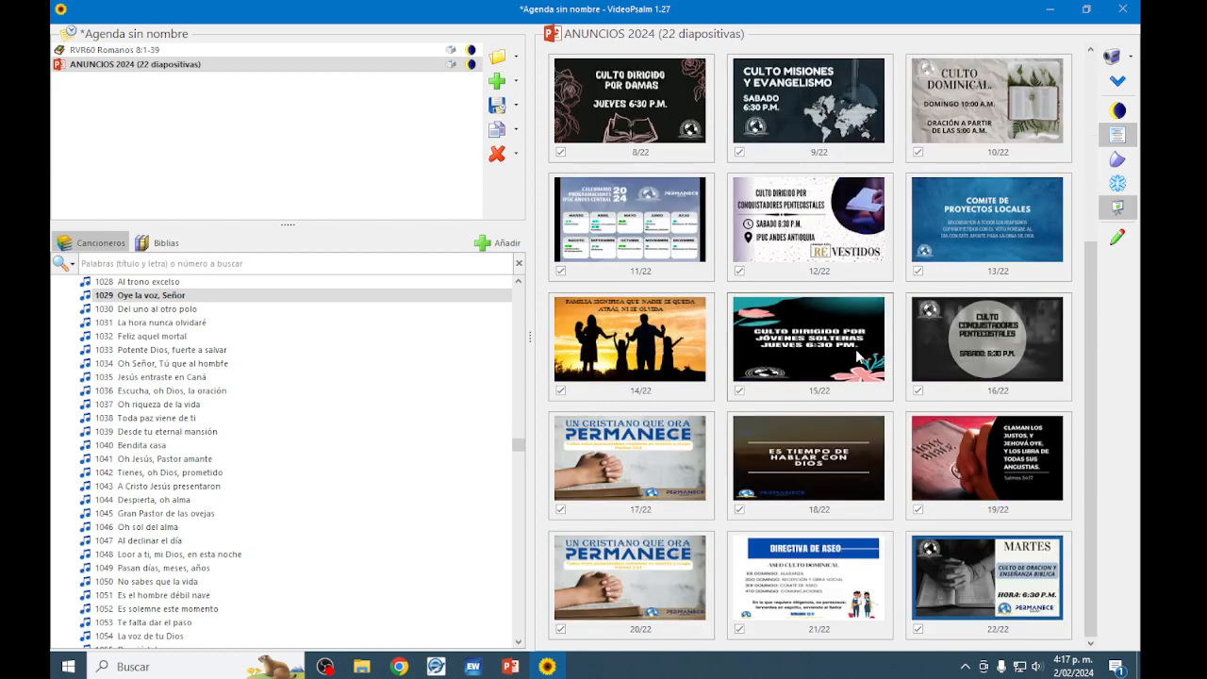
scroll(844, 277, up, 2)
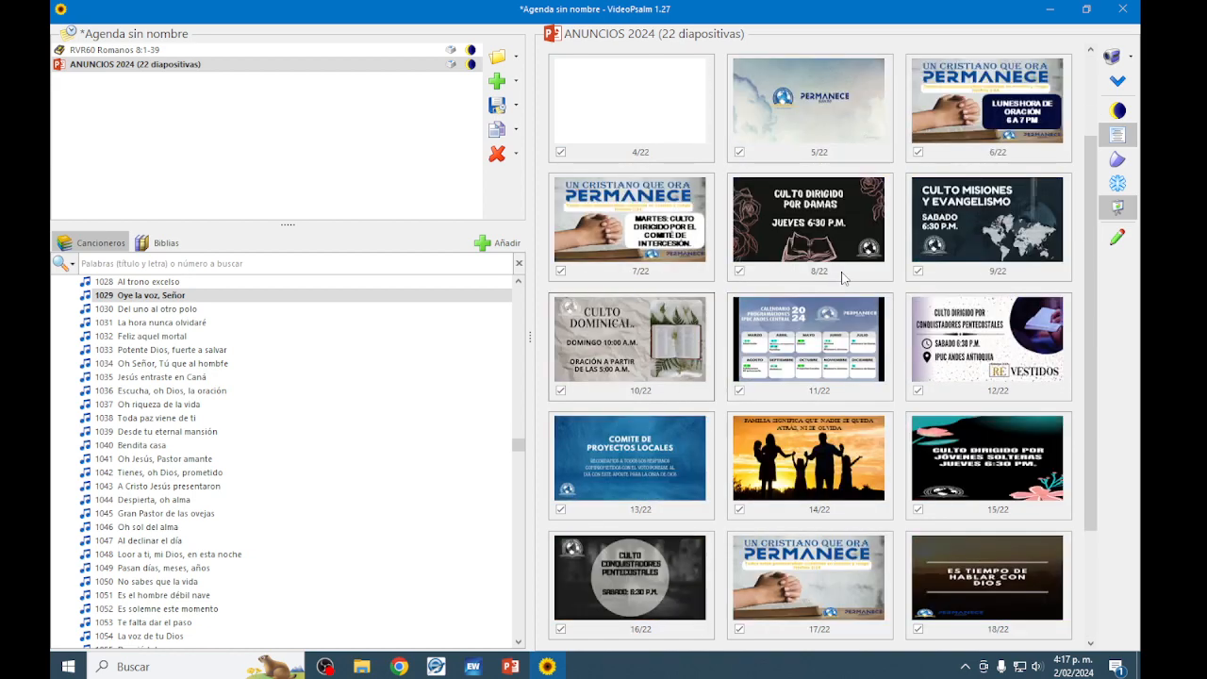
scroll(843, 277, up, 3)
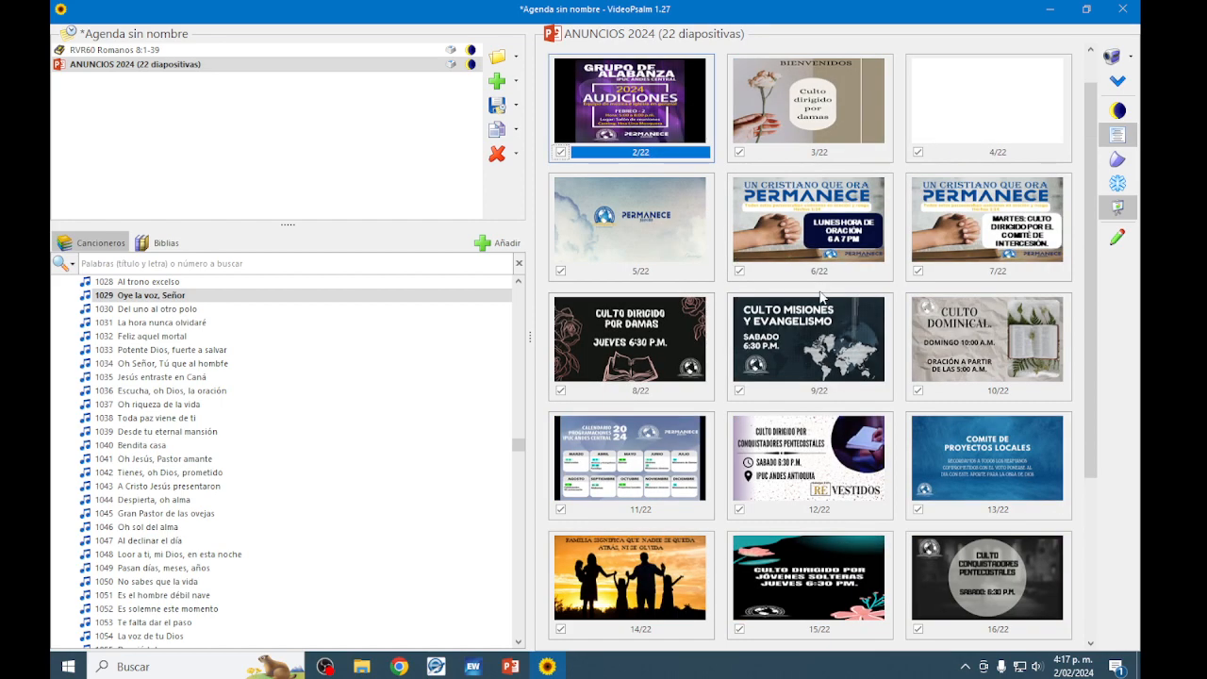
scroll(875, 214, up, 2)
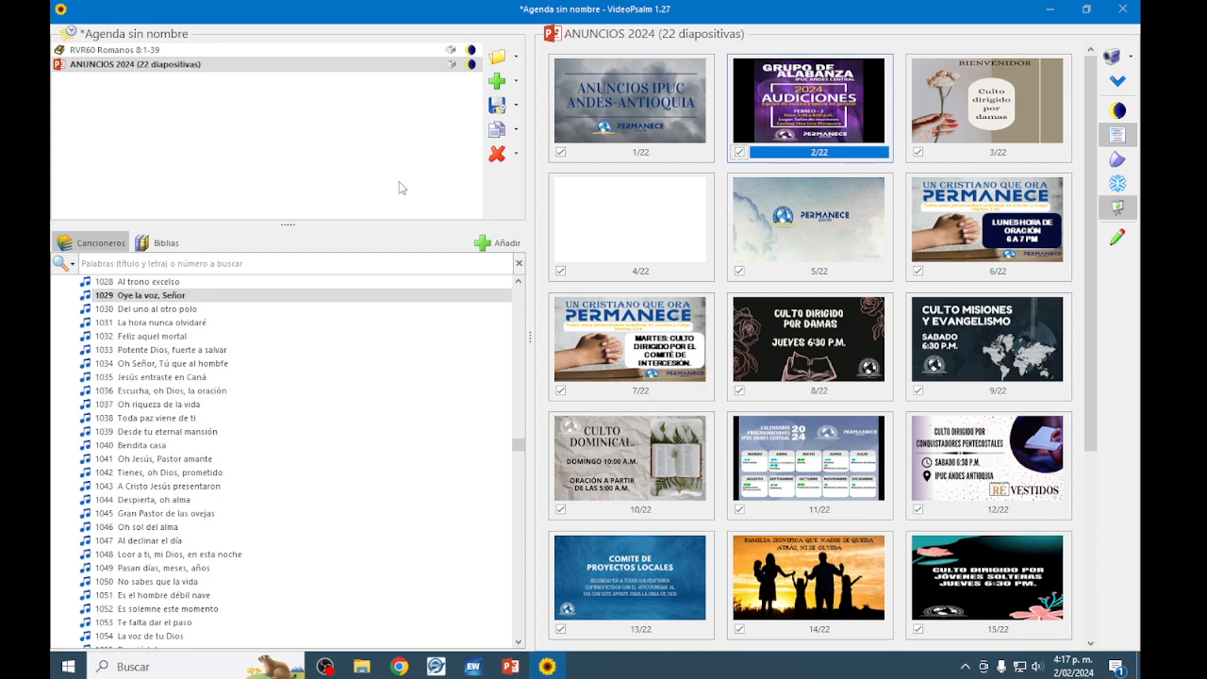
Remove the ANUNCIOS 2024 presentation from the agenda and confirm the removal
click(232, 108)
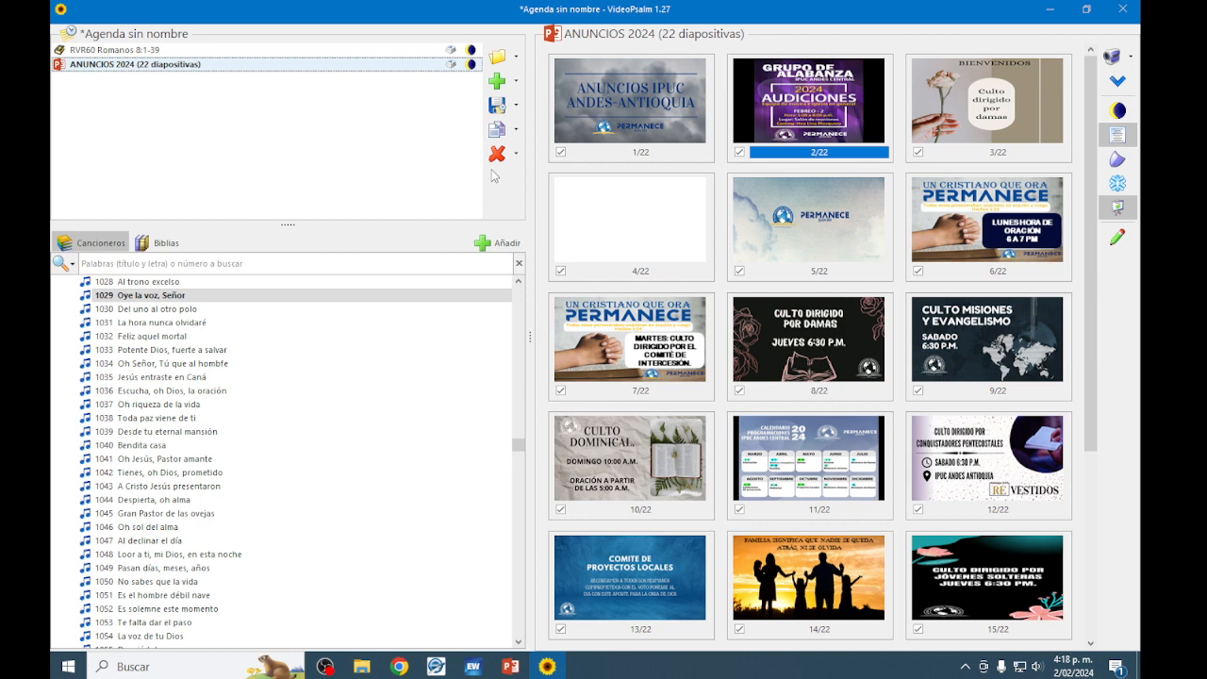
click(497, 153)
click(563, 353)
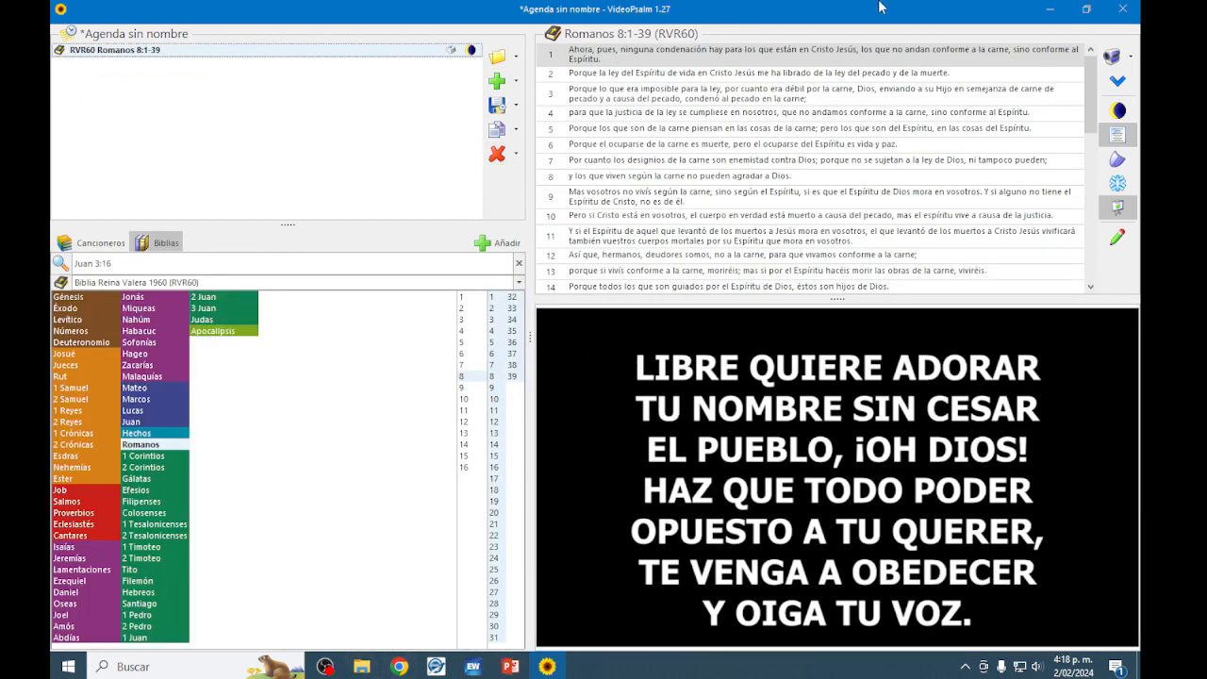
click(1049, 9)
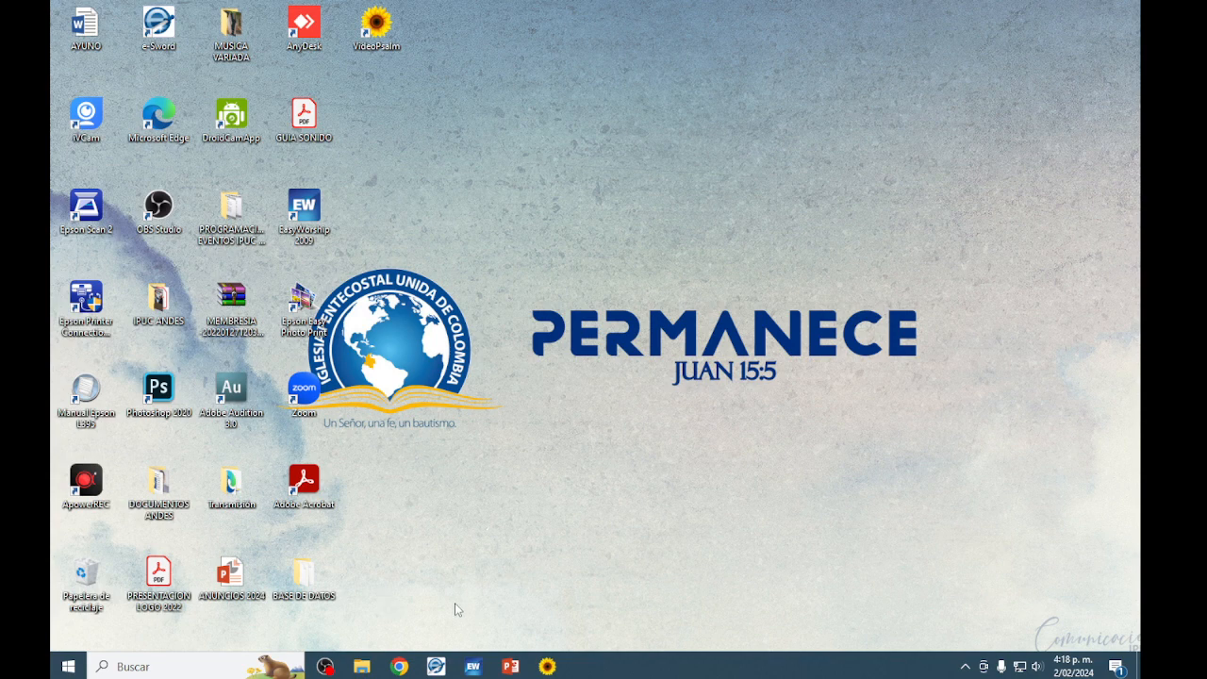
click(547, 666)
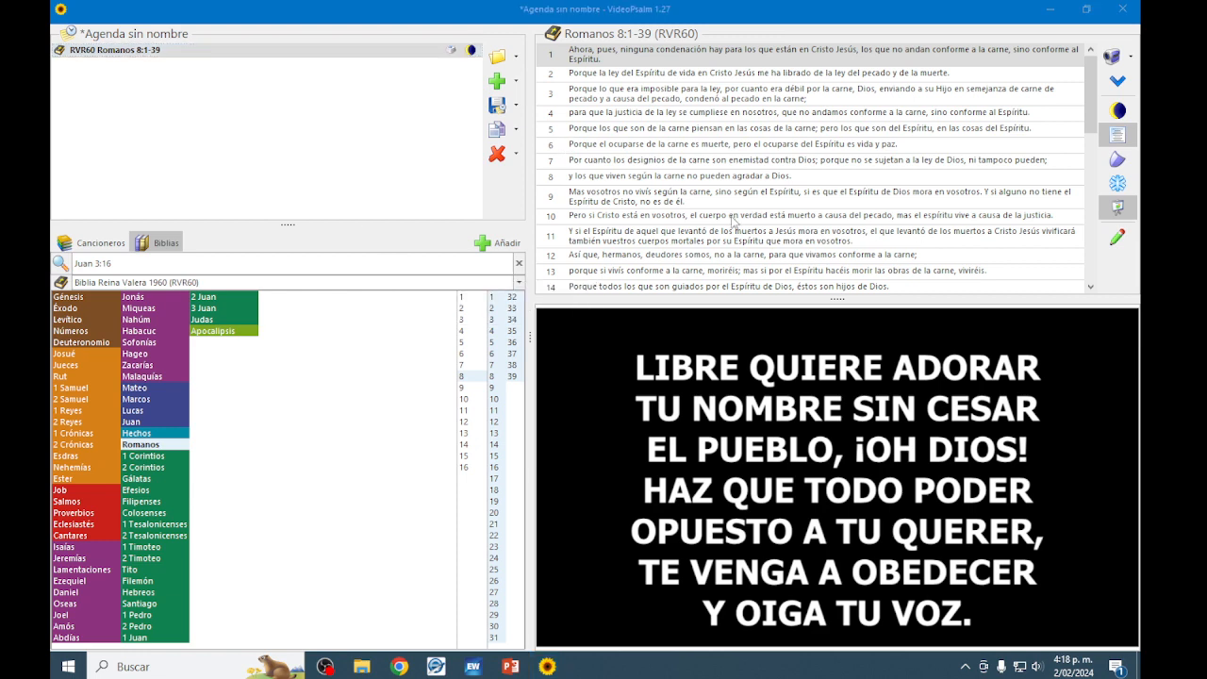
Add the image AndesIPUC_Fondo_Suave from the IPUC ANDES folder to the agenda and project it
click(503, 91)
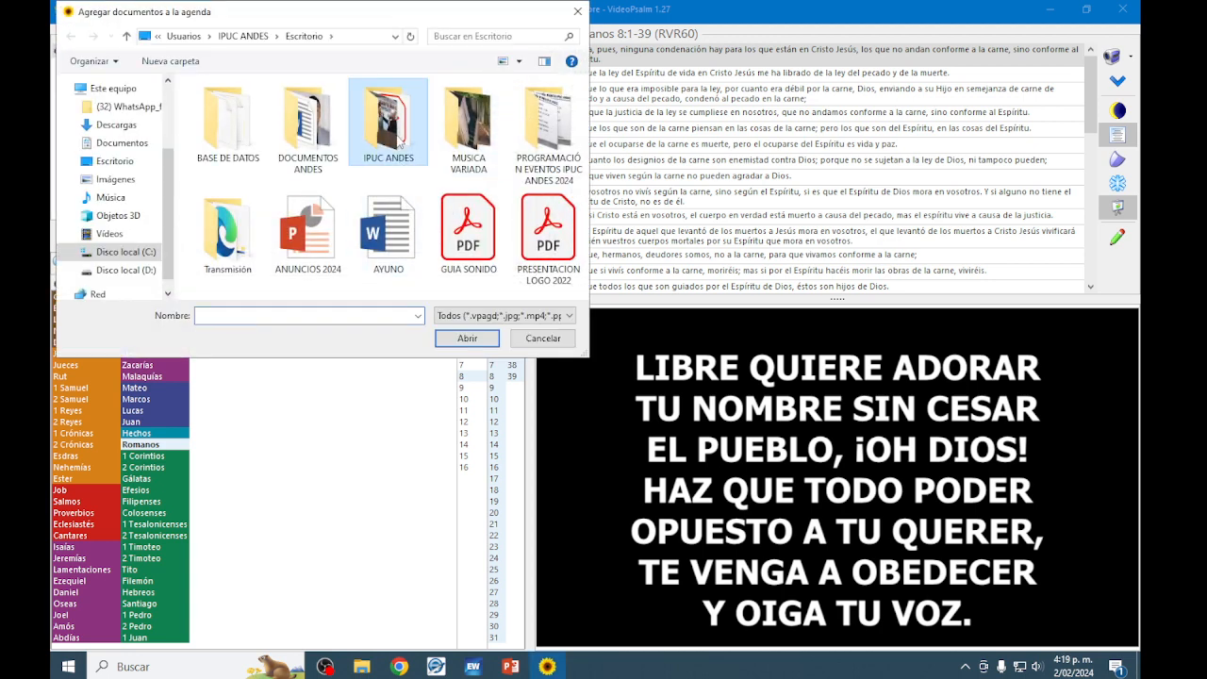
double_click(400, 143)
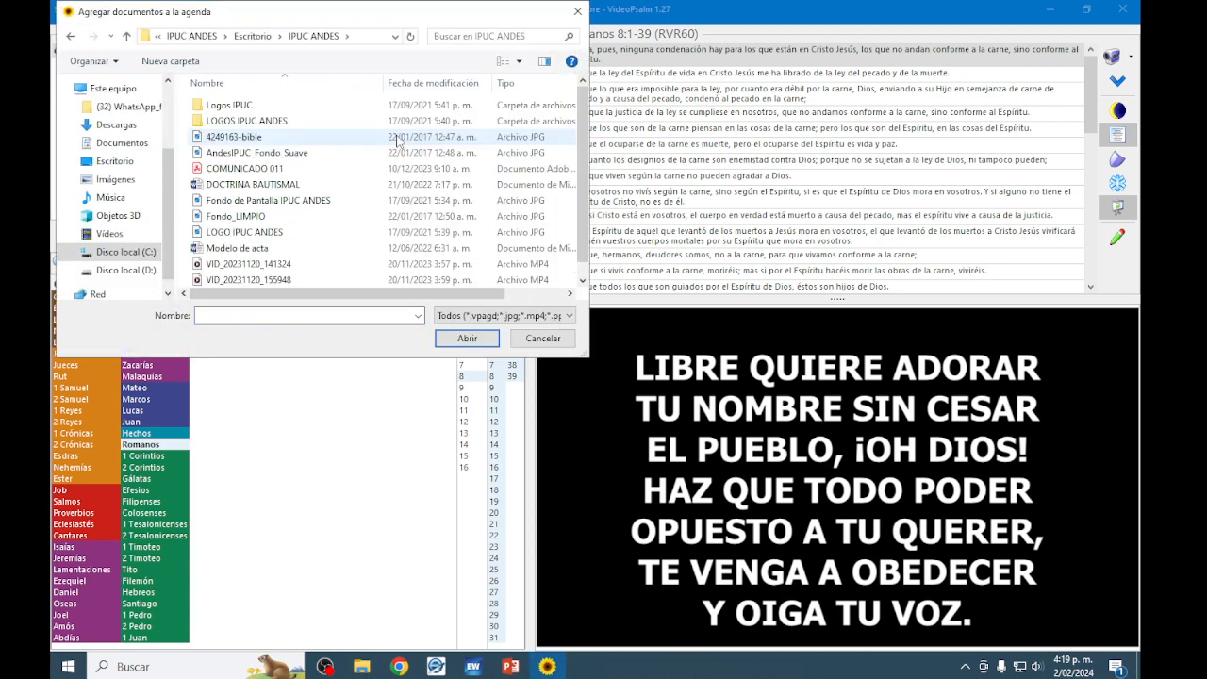
click(298, 152)
click(467, 338)
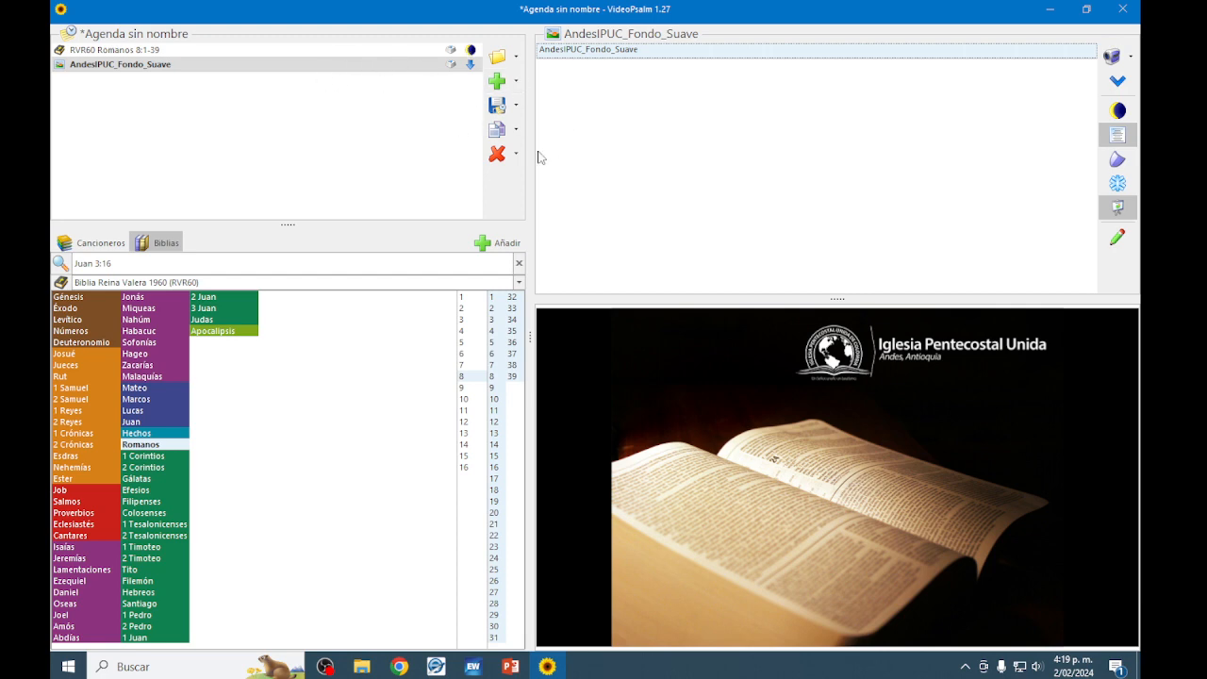
Remove the AndesIPUC_Fondo_Suave image from the agenda and confirm the removal
click(501, 152)
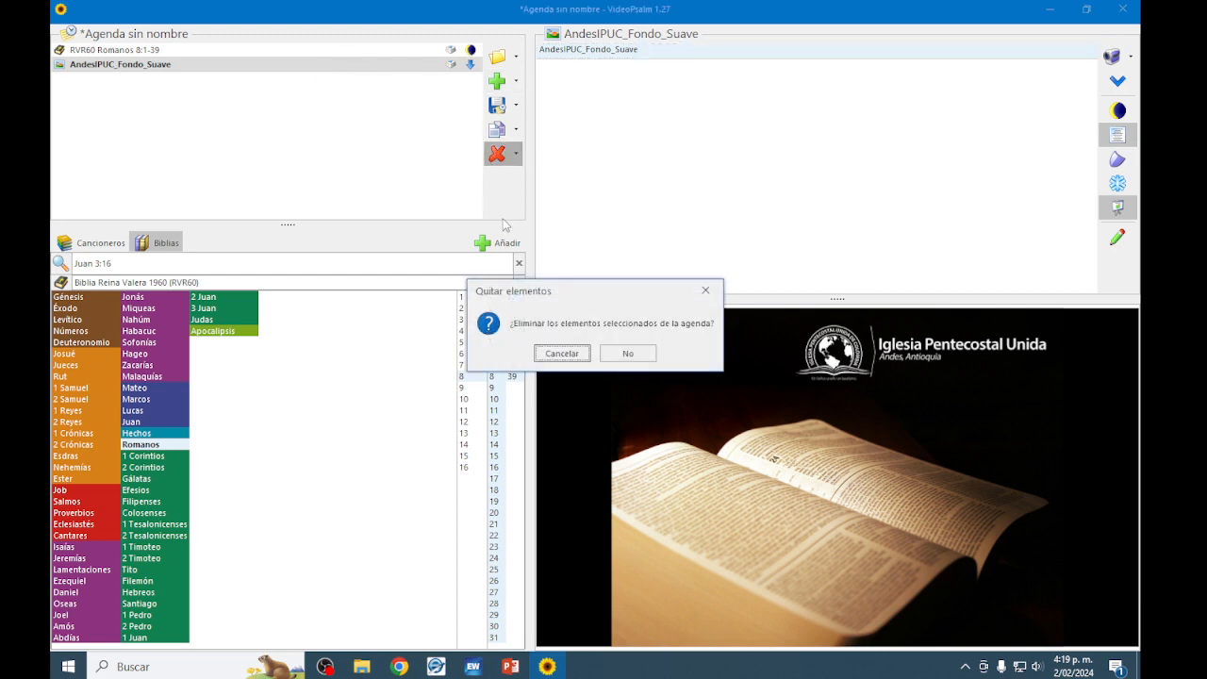
click(564, 353)
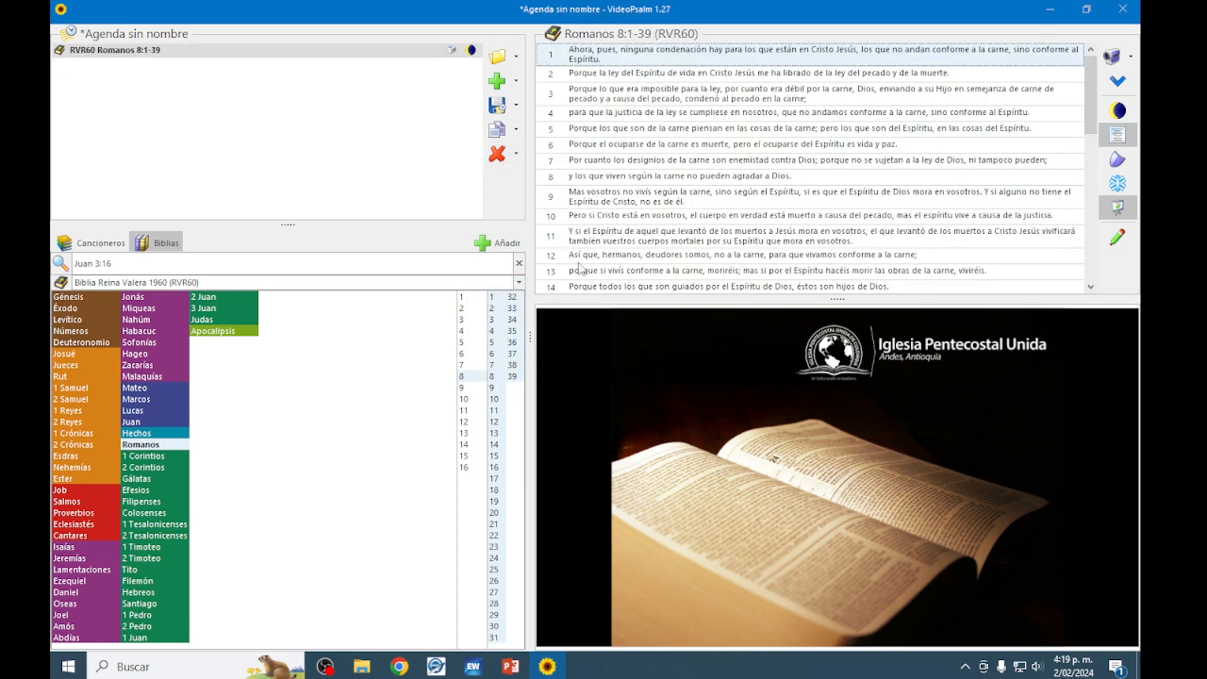